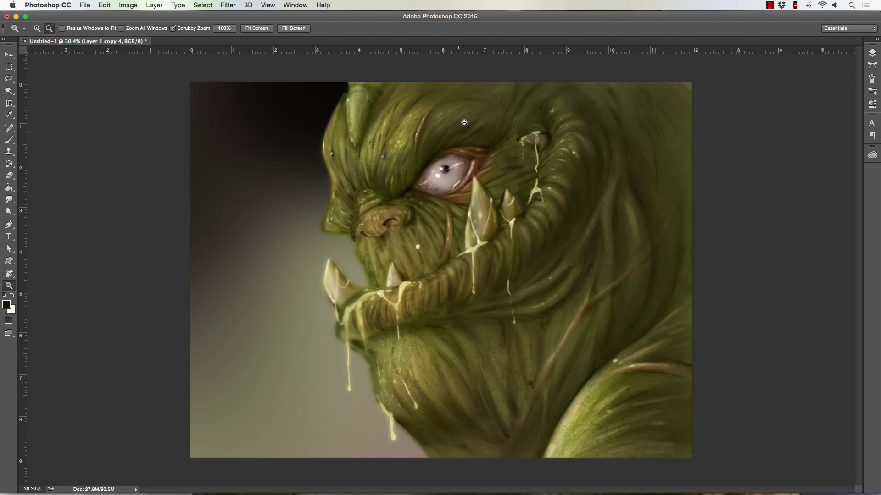
# Lasso the two adjacent upward tusks below the eye together with the lip area directly beneath them
pyautogui.keyDown('alt'); pyautogui.scroll(4, 465, 122); pyautogui.keyUp('alt')
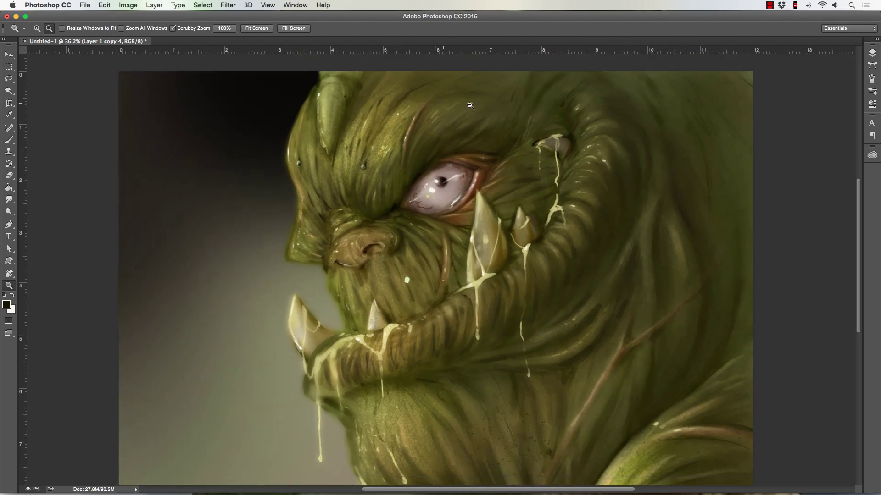
pyautogui.keyDown('alt'); pyautogui.scroll(-3, 470, 106); pyautogui.keyUp('alt')
pyautogui.scroll(3, 472, 105)
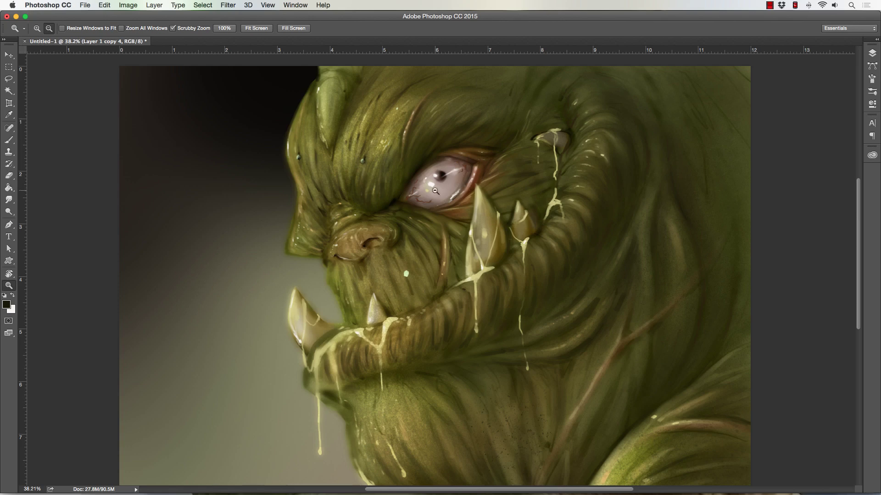
pyautogui.moveTo(284, 279); pyautogui.dragTo(220, 299)
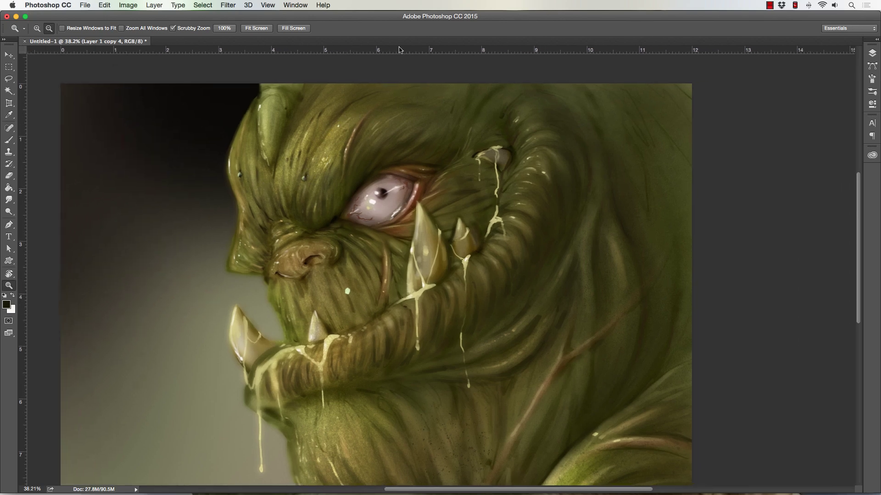
pyautogui.scroll(5, 478, 124)
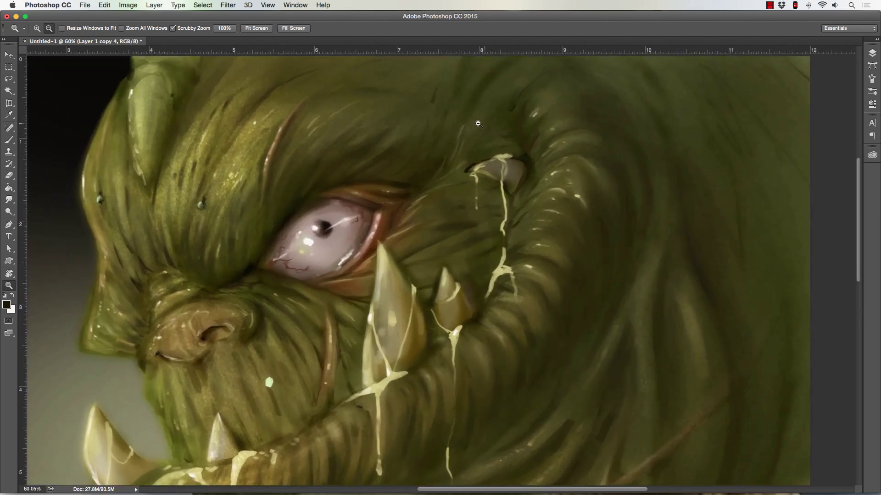
pyautogui.moveTo(214, 307); pyautogui.dragTo(252, 154)
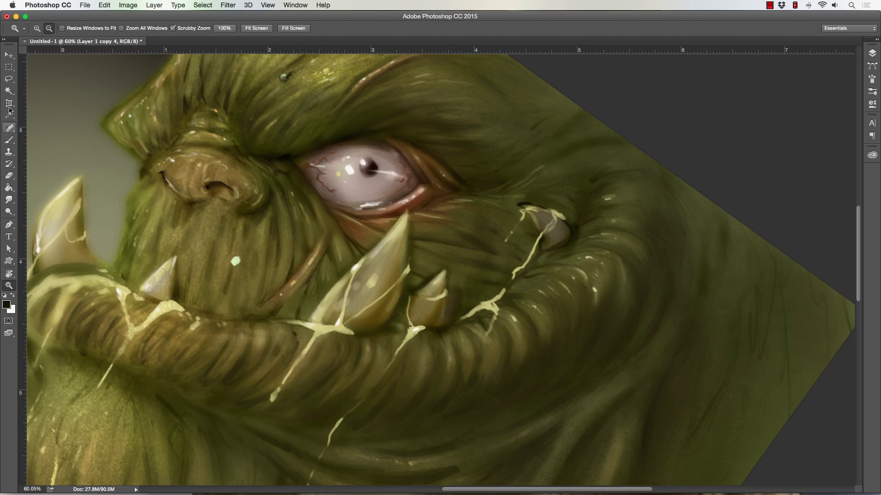
pyautogui.click(9, 79)
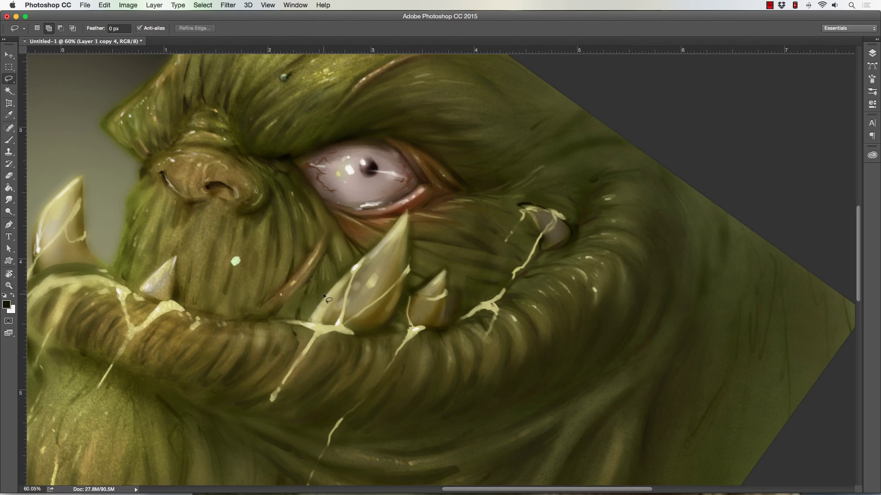
pyautogui.moveTo(310, 320); pyautogui.dragTo(407, 210)
pyautogui.moveTo(408, 263); pyautogui.dragTo(410, 273)
pyautogui.moveTo(290, 401); pyautogui.dragTo(289, 399)
pyautogui.moveTo(402, 300)
pyautogui.mouseDown()
pyautogui.moveTo(428, 293)
pyautogui.moveTo(442, 268)
pyautogui.moveTo(445, 328)
pyautogui.moveTo(353, 387)
pyautogui.mouseUp()
# Extend the lasso selection along the upper edge of the lower lip in both directions, including the rear tooth and the cheek fold
pyautogui.moveTo(443, 329)
pyautogui.mouseDown()
pyautogui.moveTo(494, 299)
pyautogui.moveTo(536, 246)
pyautogui.mouseUp()
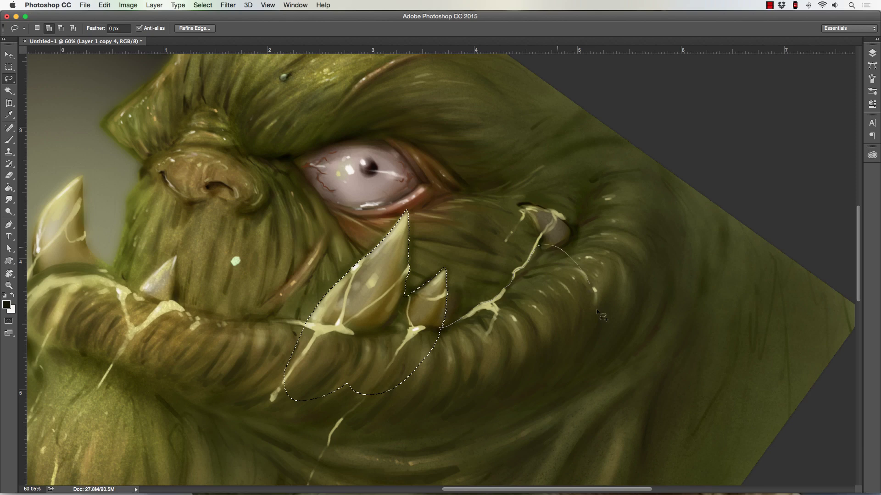
pyautogui.moveTo(601, 316)
pyautogui.mouseDown()
pyautogui.moveTo(493, 427)
pyautogui.moveTo(327, 394)
pyautogui.mouseUp()
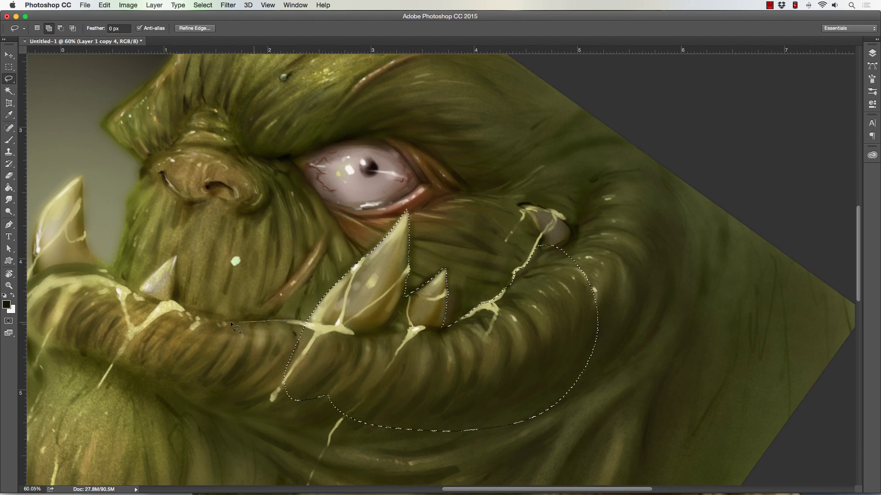
pyautogui.moveTo(179, 307)
pyautogui.mouseDown()
pyautogui.moveTo(168, 301)
pyautogui.moveTo(149, 313)
pyautogui.mouseUp()
pyautogui.moveTo(122, 341)
pyautogui.mouseDown()
pyautogui.moveTo(158, 410)
pyautogui.moveTo(349, 418)
pyautogui.mouseUp()
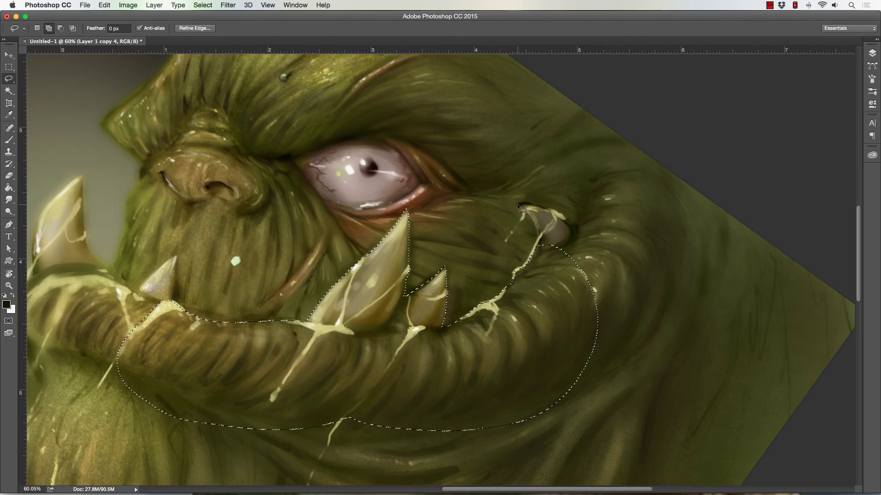
pyautogui.moveTo(538, 205)
pyautogui.mouseDown()
pyautogui.moveTo(564, 218)
pyautogui.moveTo(579, 239)
pyautogui.moveTo(582, 197)
pyautogui.moveTo(608, 172)
pyautogui.moveTo(716, 287)
pyautogui.moveTo(506, 427)
pyautogui.mouseUp()
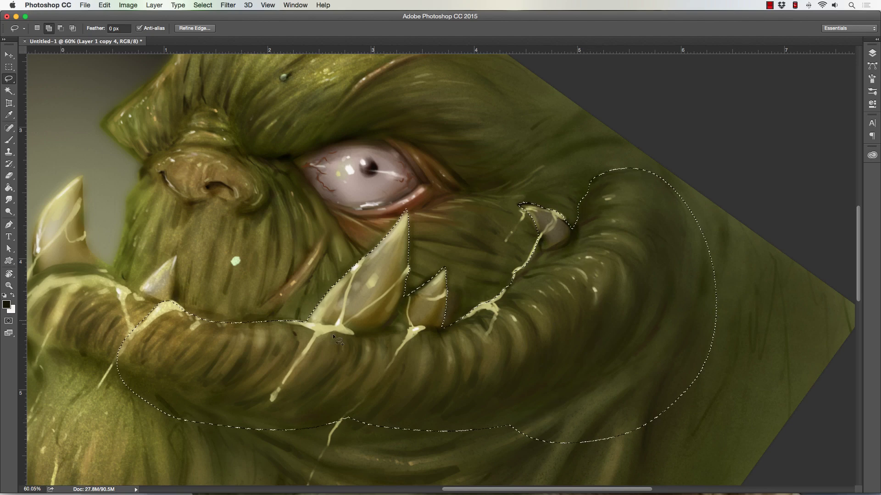
# Add the small tooth, the front tusk and the front part of the lower lip to the selection
pyautogui.moveTo(285, 373); pyautogui.dragTo(318, 349)
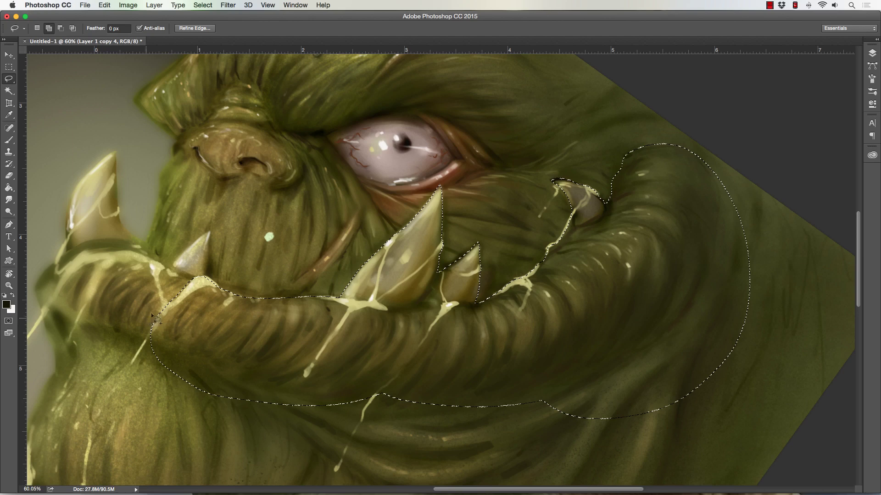
pyautogui.moveTo(205, 277)
pyautogui.mouseDown()
pyautogui.moveTo(211, 230)
pyautogui.moveTo(191, 248)
pyautogui.mouseUp()
pyautogui.moveTo(157, 297); pyautogui.dragTo(158, 300)
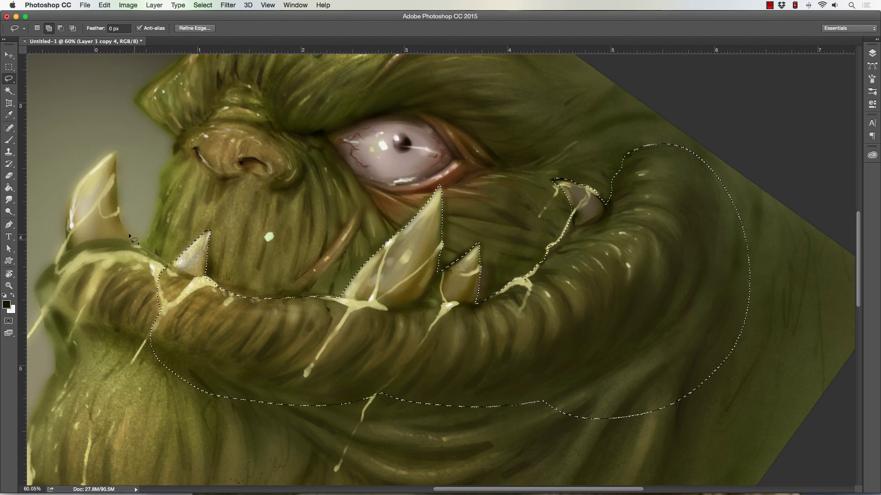
pyautogui.moveTo(121, 222)
pyautogui.mouseDown()
pyautogui.moveTo(121, 159)
pyautogui.moveTo(103, 144)
pyautogui.moveTo(44, 194)
pyautogui.moveTo(29, 300)
pyautogui.moveTo(61, 373)
pyautogui.moveTo(212, 410)
pyautogui.mouseUp()
pyautogui.moveTo(184, 380)
pyautogui.mouseDown()
pyautogui.moveTo(238, 370)
pyautogui.moveTo(202, 454)
pyautogui.moveTo(215, 458)
pyautogui.mouseUp()
# Expand the selection over the chin, neck and back of the cheek out to the canvas's edge
pyautogui.hscroll(3, 523, 287)
pyautogui.scroll(-3, 523, 286)
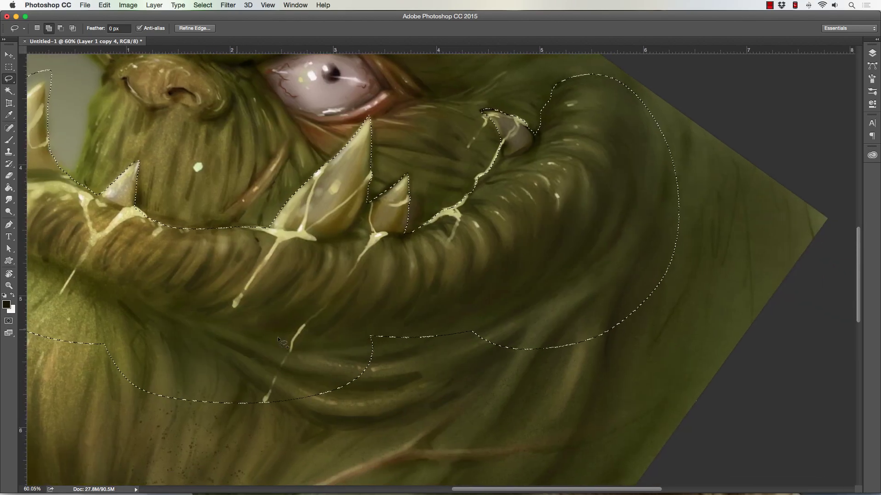
pyautogui.moveTo(518, 281)
pyautogui.mouseDown()
pyautogui.moveTo(495, 435)
pyautogui.moveTo(298, 307)
pyautogui.mouseUp()
pyautogui.scroll(3, 464, 127)
pyautogui.hscroll(4, 464, 128)
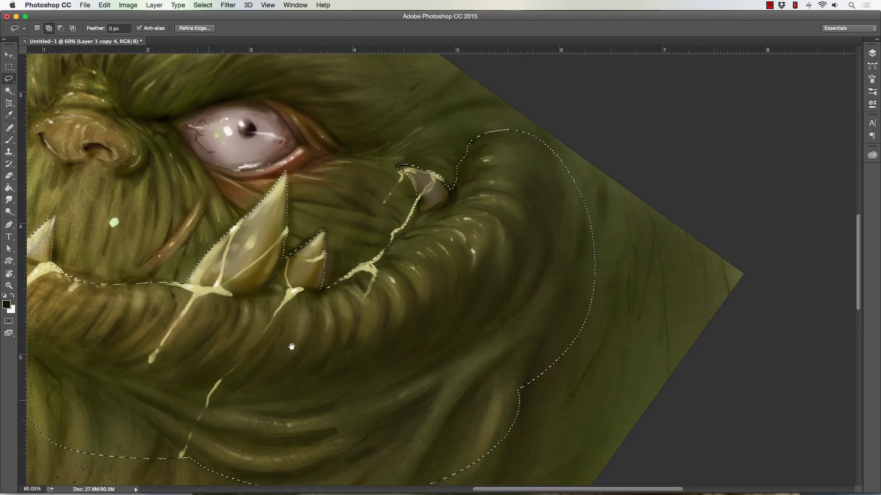
pyautogui.moveTo(466, 152)
pyautogui.mouseDown()
pyautogui.moveTo(564, 136)
pyautogui.moveTo(642, 408)
pyautogui.moveTo(406, 327)
pyautogui.mouseUp()
pyautogui.scroll(-3, 406, 327)
pyautogui.hscroll(-4, 406, 327)
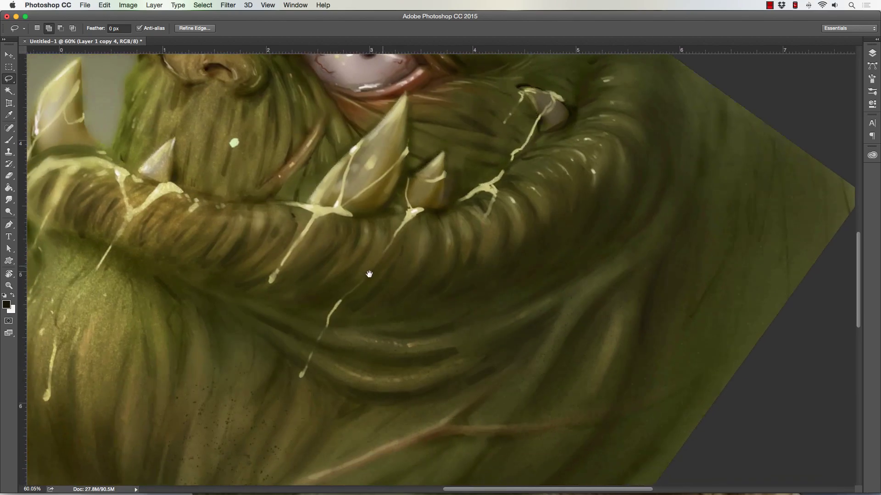
pyautogui.moveTo(65, 285)
pyautogui.mouseDown()
pyautogui.moveTo(206, 279)
pyautogui.moveTo(259, 464)
pyautogui.moveTo(71, 362)
pyautogui.mouseUp()
pyautogui.moveTo(329, 367)
pyautogui.mouseDown()
pyautogui.moveTo(674, 324)
pyautogui.moveTo(358, 473)
pyautogui.moveTo(322, 350)
pyautogui.mouseUp()
pyautogui.hscroll(5, 574, 330)
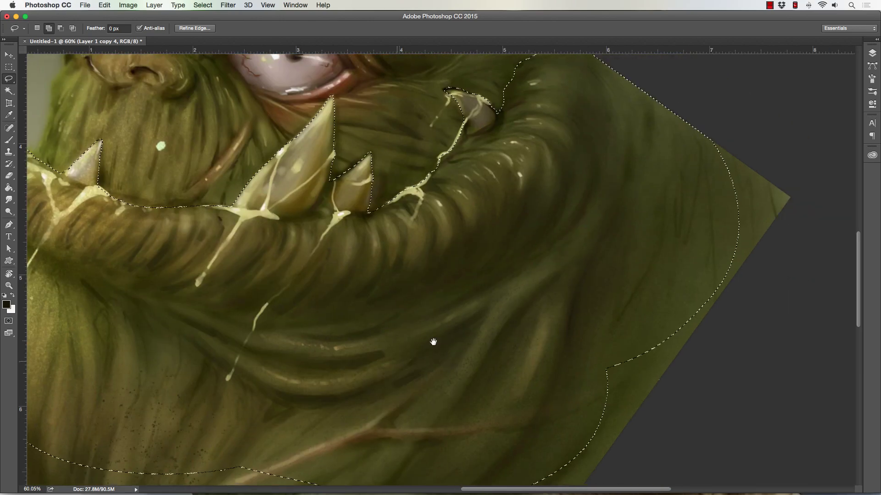
pyautogui.moveTo(542, 344)
pyautogui.mouseDown()
pyautogui.moveTo(638, 151)
pyautogui.moveTo(727, 374)
pyautogui.moveTo(567, 456)
pyautogui.mouseUp()
pyautogui.moveTo(225, 320); pyautogui.dragTo(329, 388)
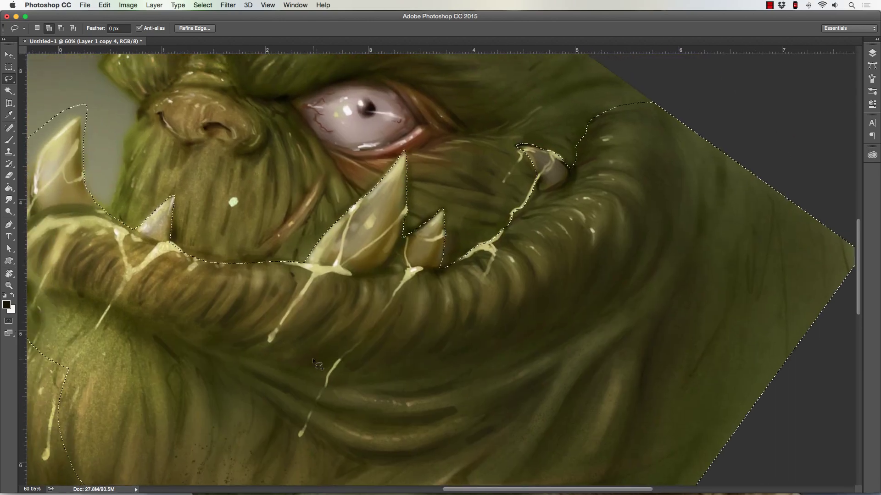
# Extend the selection at the canvas's upper edge above the cheek fold and invert the whole selection
pyautogui.press('r')
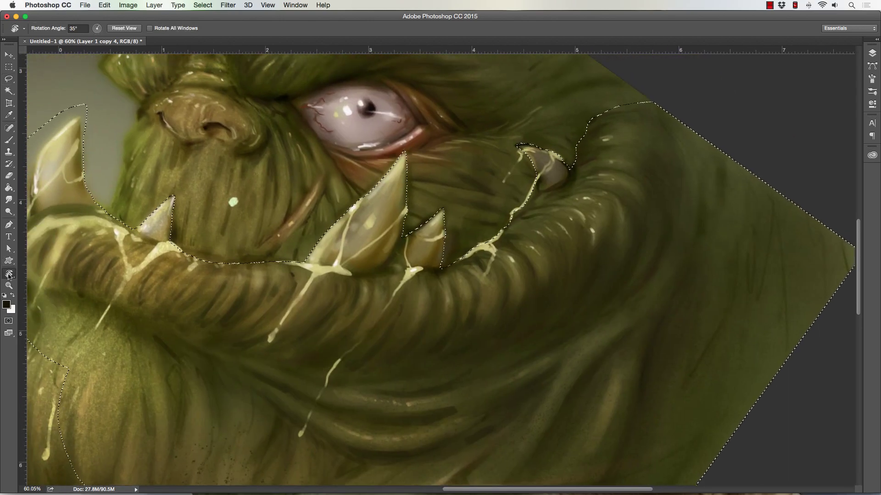
pyautogui.press('Escape')
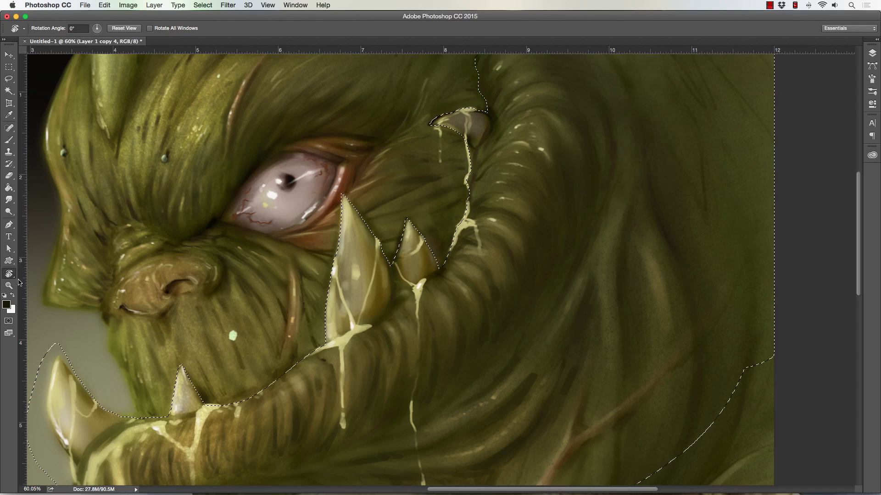
pyautogui.press('z')
pyautogui.keyDown('alt'); pyautogui.click(229, 283); pyautogui.keyUp('alt')
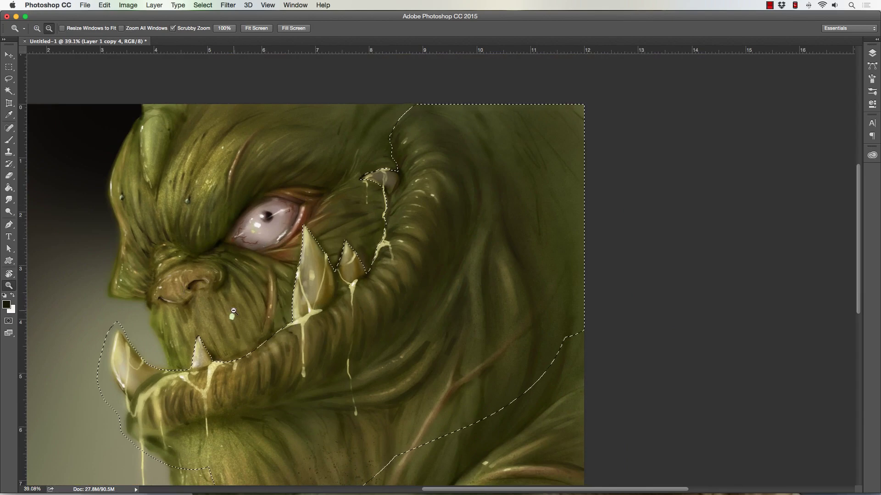
pyautogui.click(9, 79)
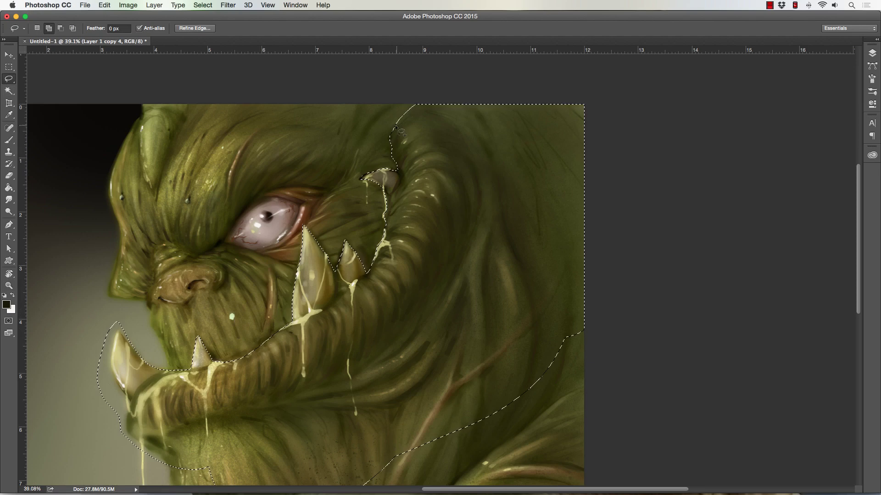
pyautogui.moveTo(485, 96); pyautogui.dragTo(487, 97)
pyautogui.press('shift+super+i')
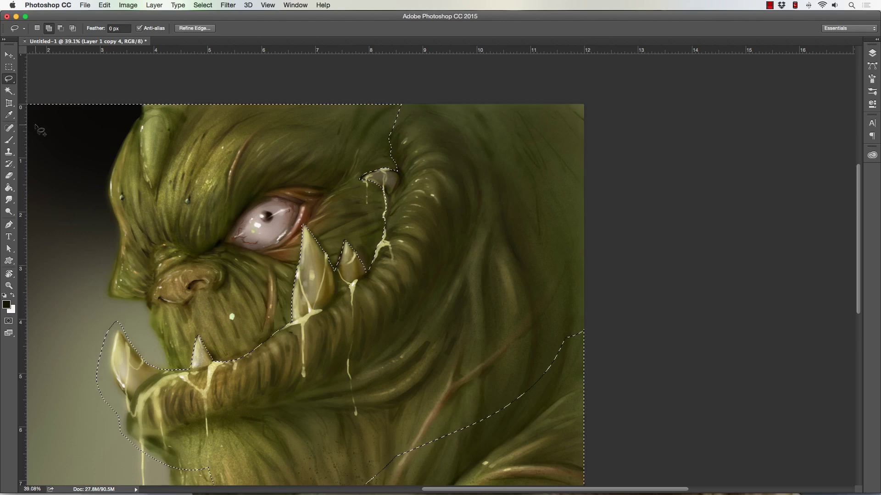
# Choose the RAM - Paint Set - Very Soft Brush - 001, enlarge it to 175 px and set its mode to Multiply
pyautogui.press('b')
pyautogui.rightClick(34, 71)
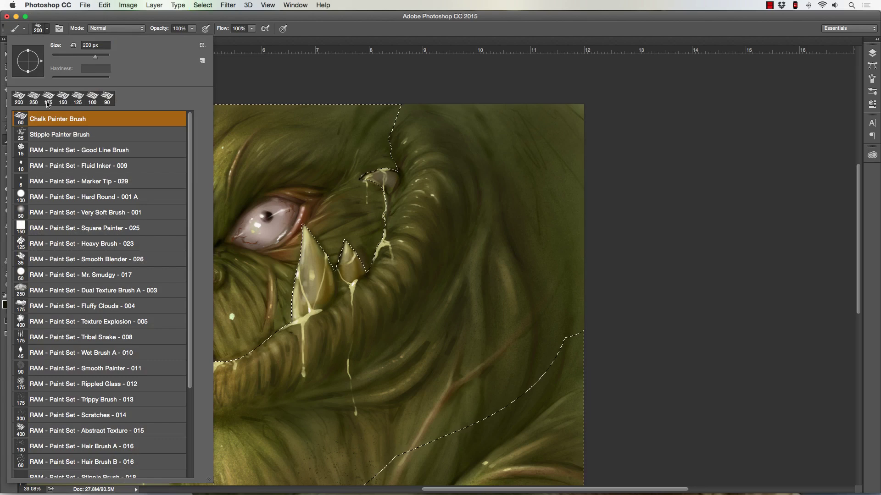
pyautogui.click(69, 213)
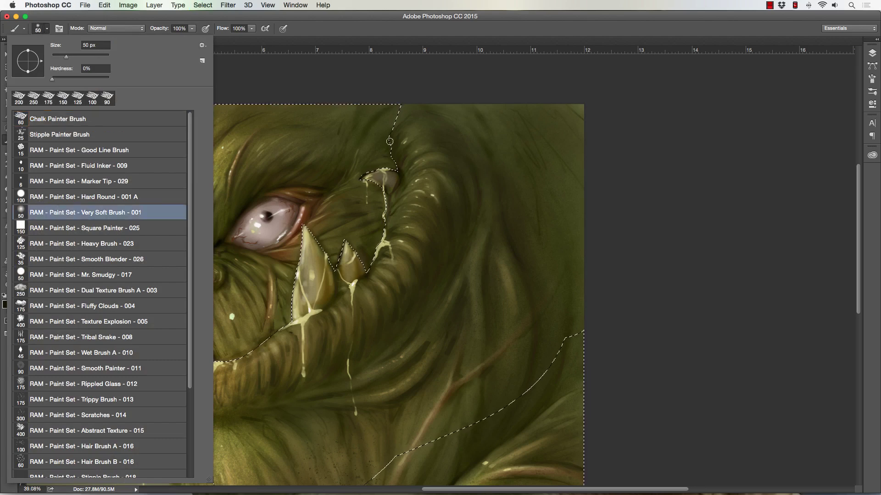
pyautogui.press('Return')
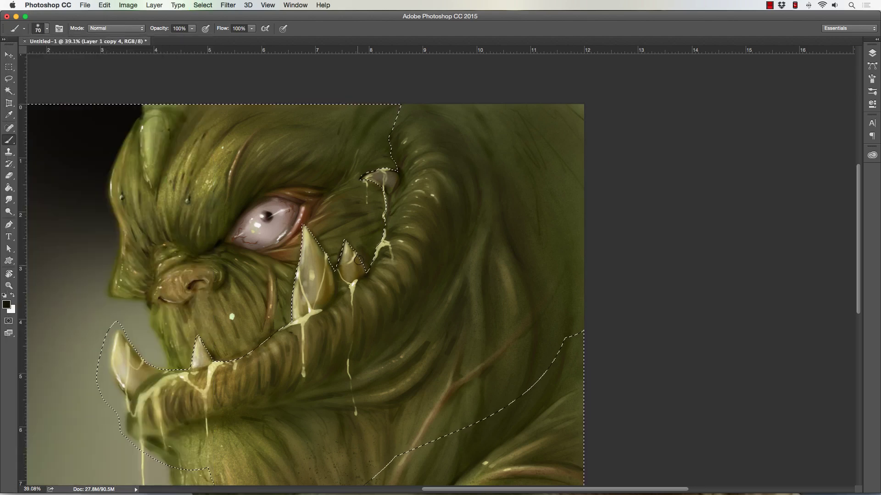
pyautogui.press(']')
pyautogui.click(102, 28)
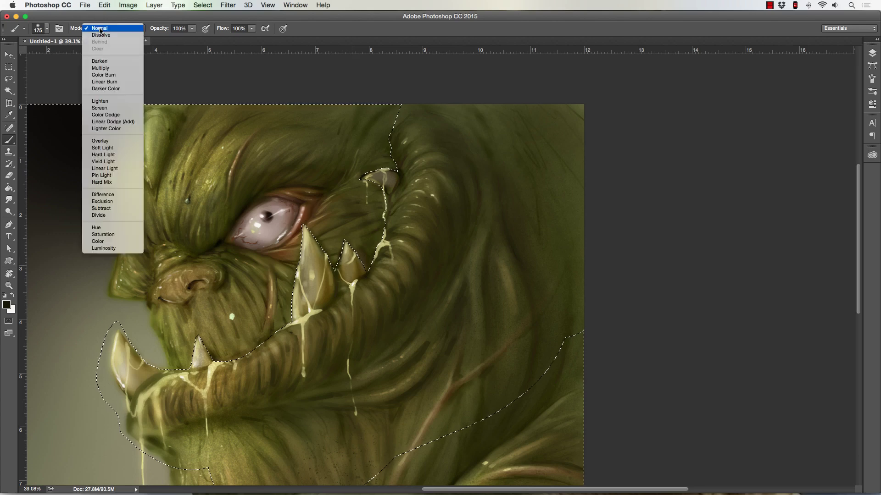
pyautogui.click(97, 69)
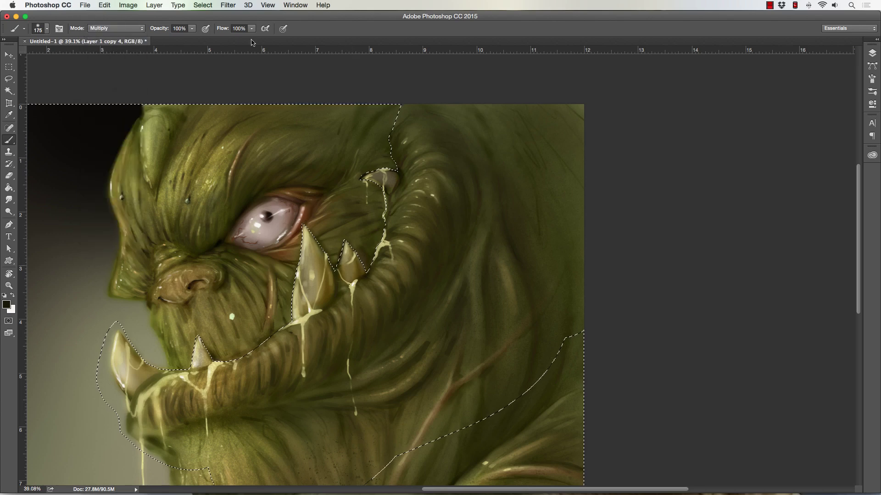
# Set the foreground color to a very dark green, 0f1c08
pyautogui.click(7, 305)
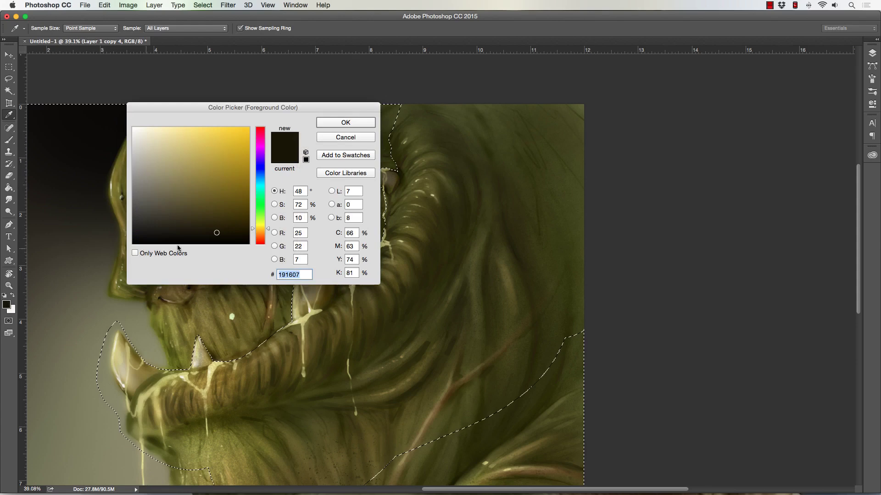
pyautogui.click(259, 214)
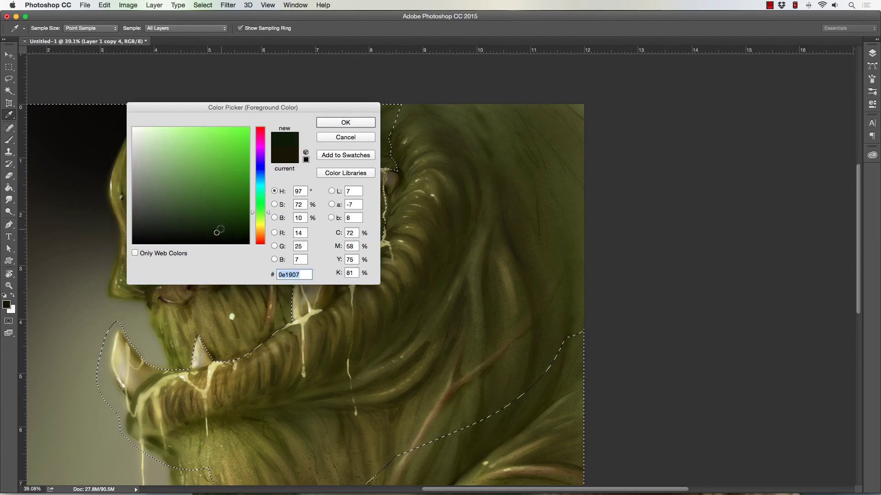
pyautogui.click(213, 227)
pyautogui.click(218, 230)
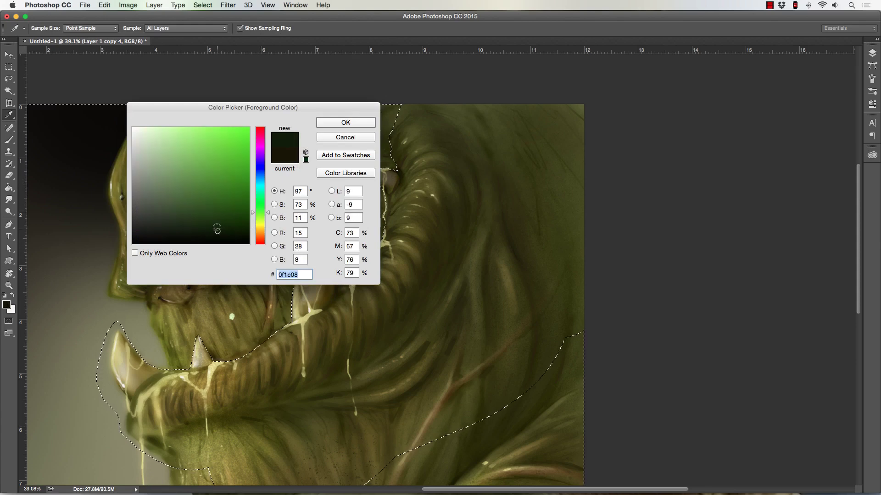
pyautogui.click(318, 125)
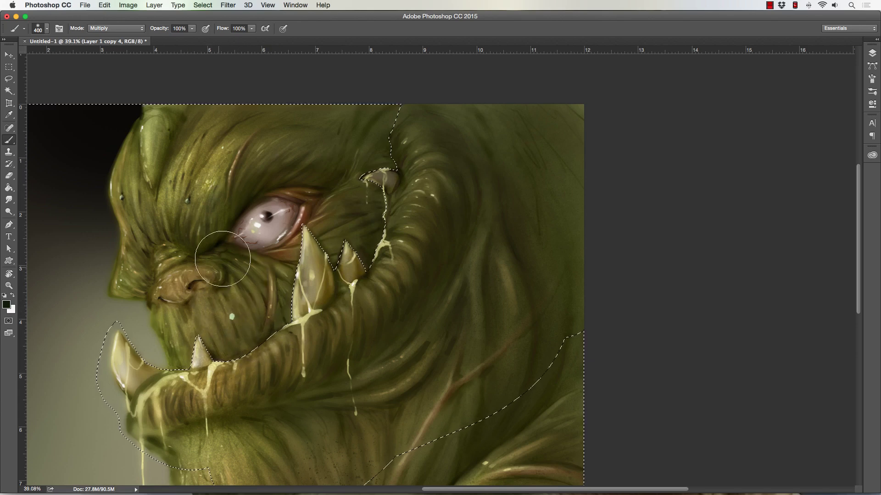
# Paint soft Multiply shadows on the face behind the jaw, beneath the eye and beside the nose, varying the brush between 200 and 500 px
pyautogui.press('[')
pyautogui.moveTo(223, 273); pyautogui.dragTo(214, 296)
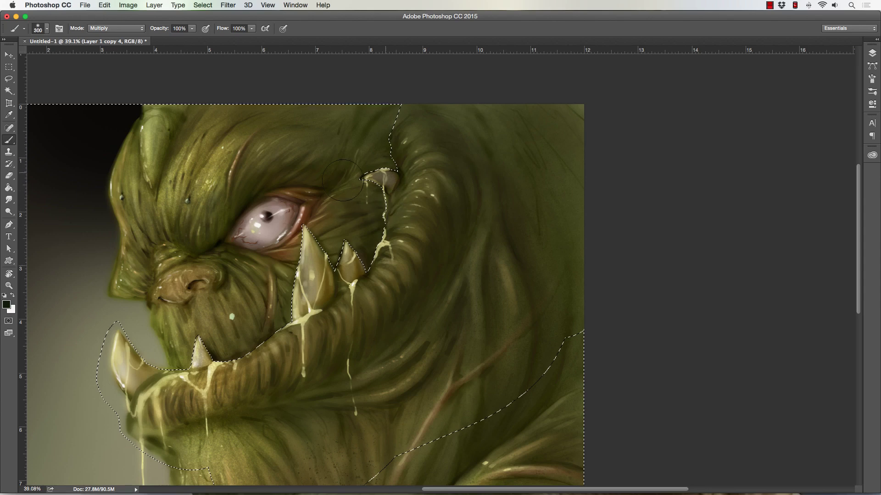
pyautogui.press('[')
pyautogui.press('[')
pyautogui.press(']')
pyautogui.press(']')
pyautogui.press(']')
pyautogui.press(']')
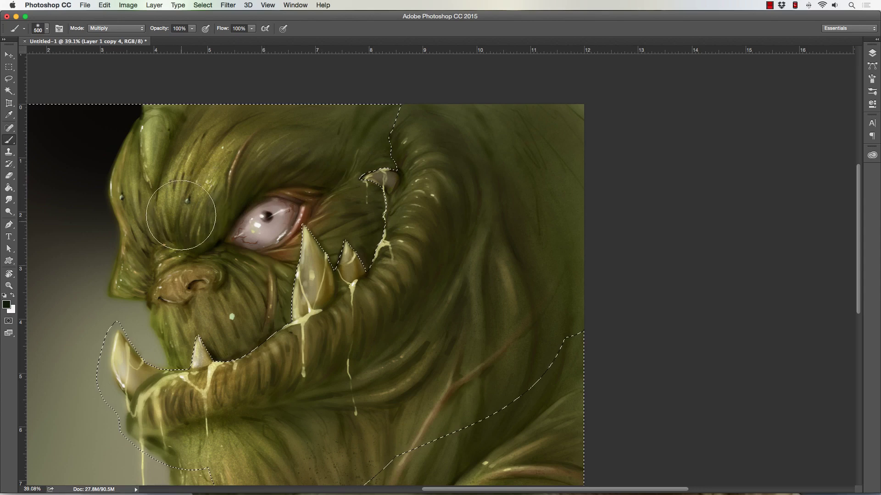
pyautogui.press('[')
pyautogui.press('[')
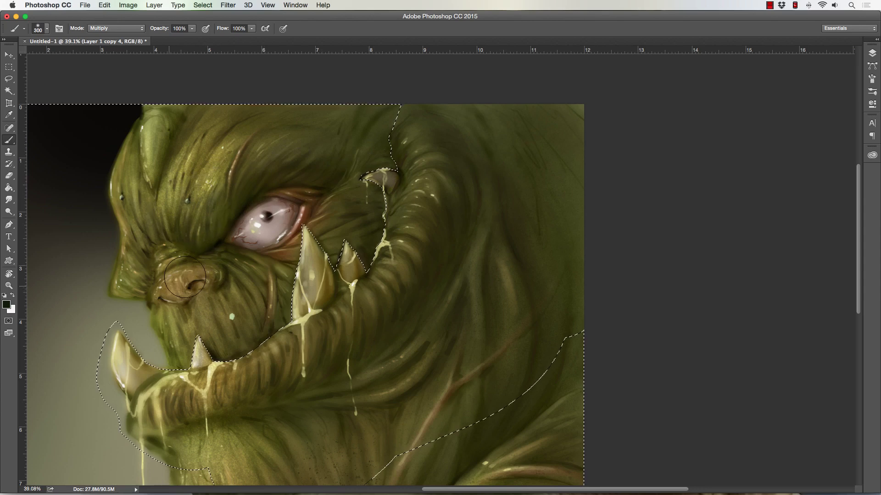
pyautogui.press('[')
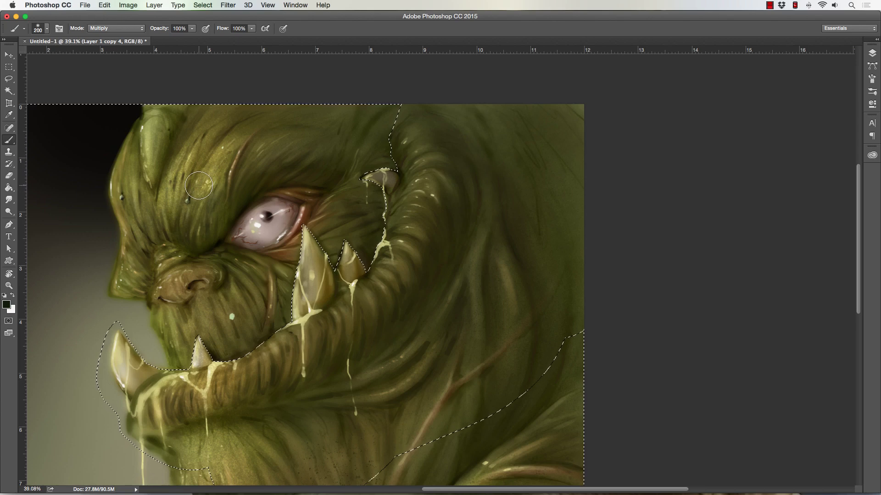
# Deselect briefly to examine the whole painting without the selection outline and restore the selection
pyautogui.press('super+d')
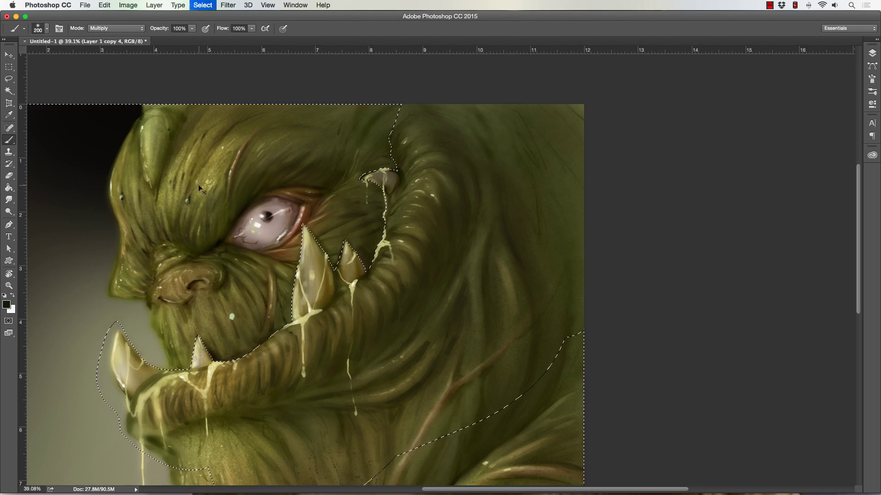
pyautogui.click(10, 287)
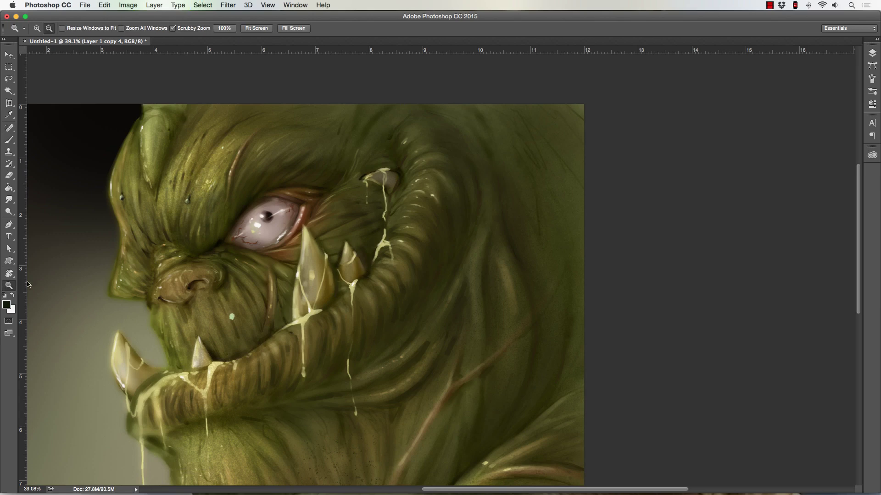
pyautogui.moveTo(182, 268); pyautogui.dragTo(130, 275)
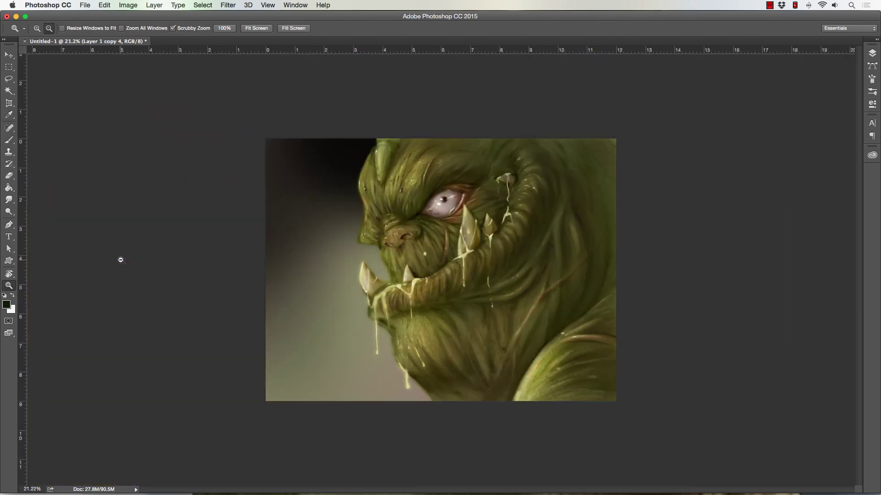
pyautogui.press('super+z')
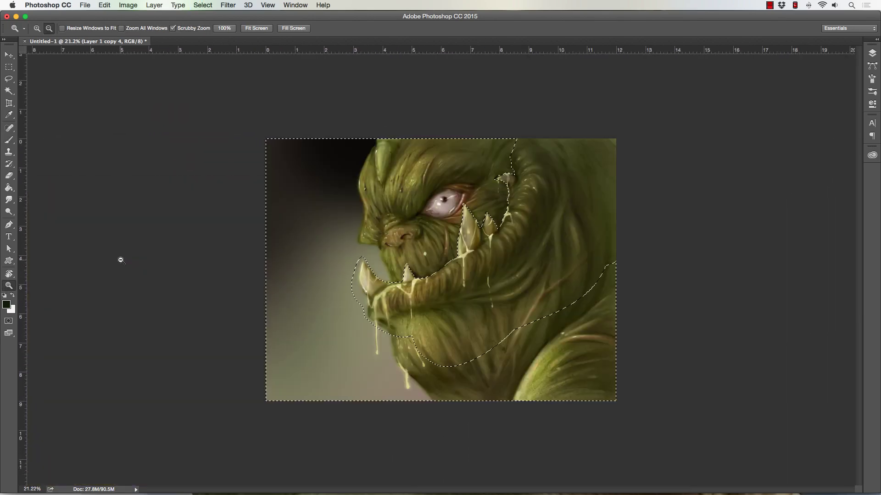
# Compare the painting with and without Layer 1 copy 4 by toggling that layer's visibility
pyautogui.press('F7')
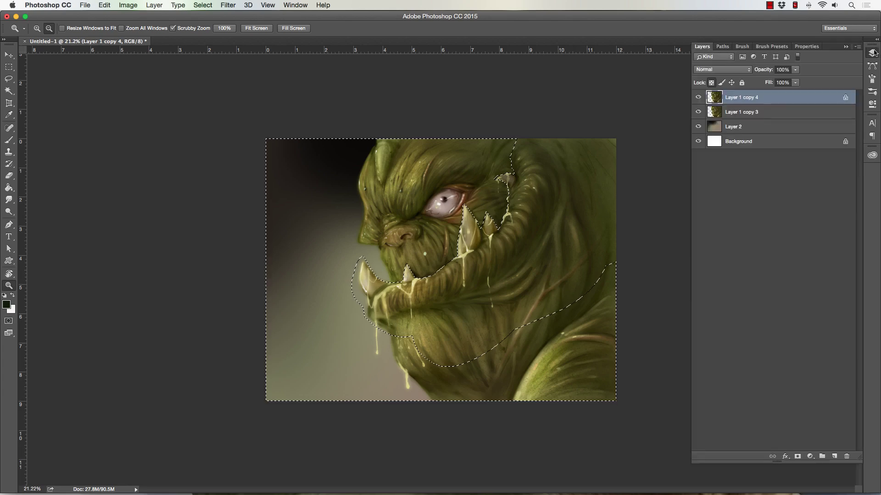
pyautogui.click(698, 97)
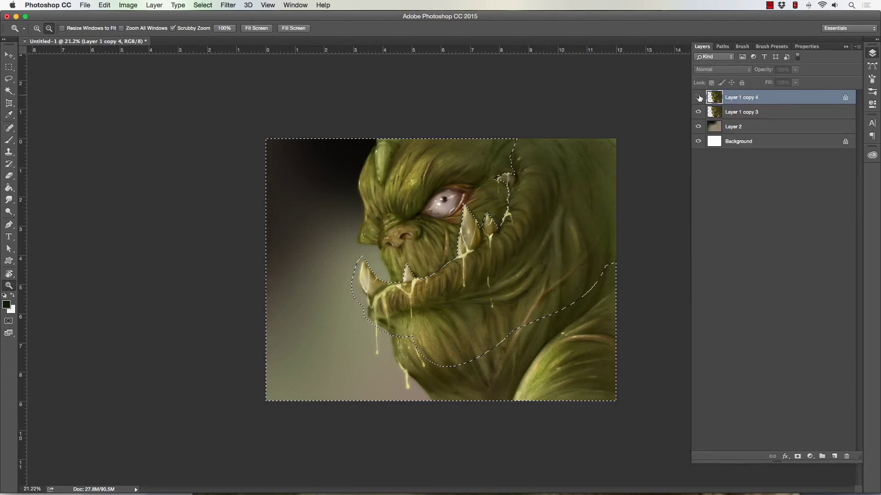
pyautogui.click(698, 97)
pyautogui.click(698, 97)
pyautogui.click(698, 97)
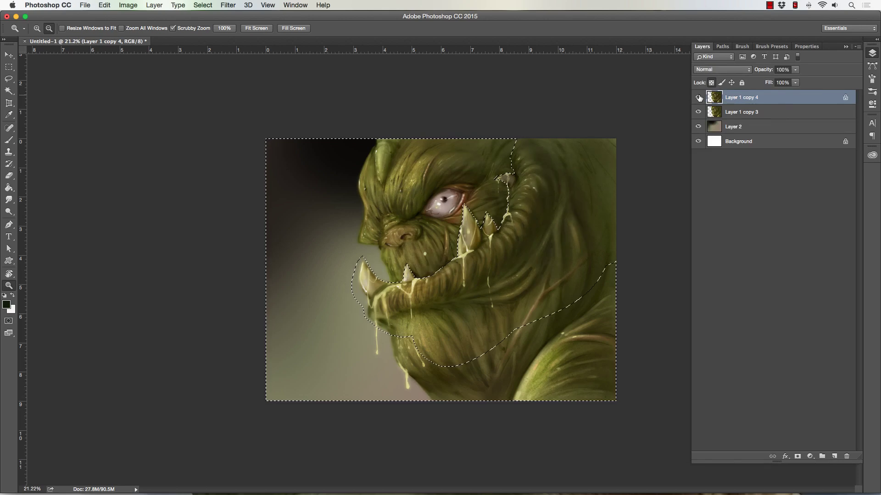
# Paint soft dark shading over the temple and brow beside the back tooth with the Brush at 150 to 250 px
pyautogui.moveTo(544, 162); pyautogui.dragTo(557, 121)
pyautogui.click(8, 140)
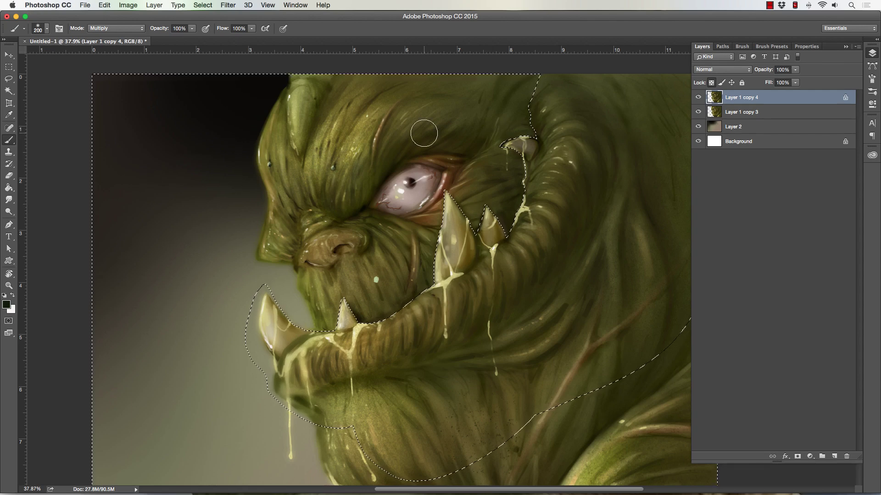
pyautogui.press('[')
pyautogui.press('[')
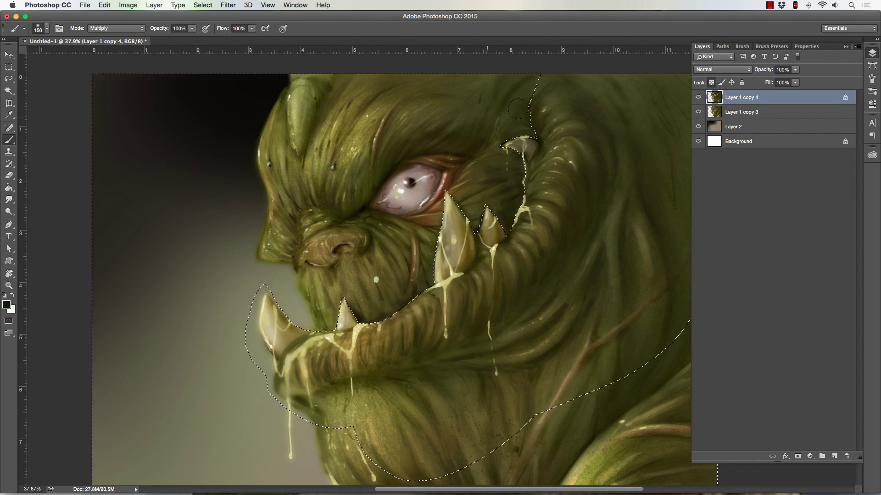
pyautogui.press(']')
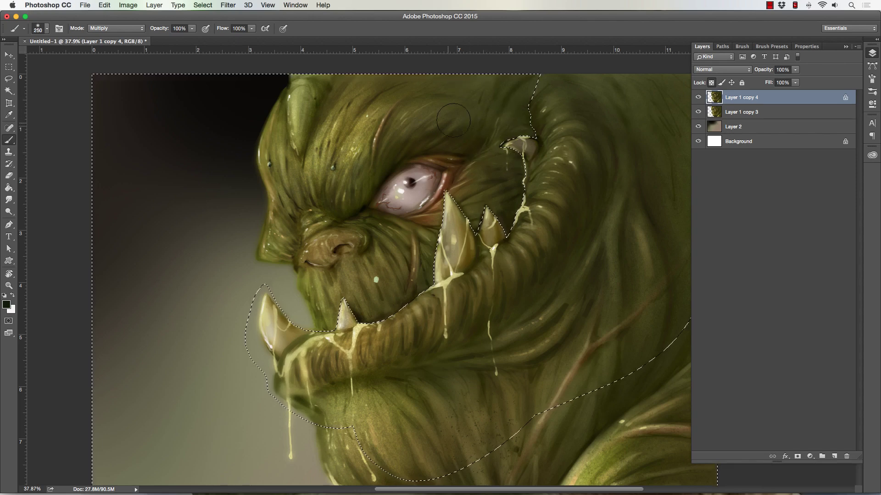
pyautogui.press('[')
pyautogui.press('[')
pyautogui.press('[')
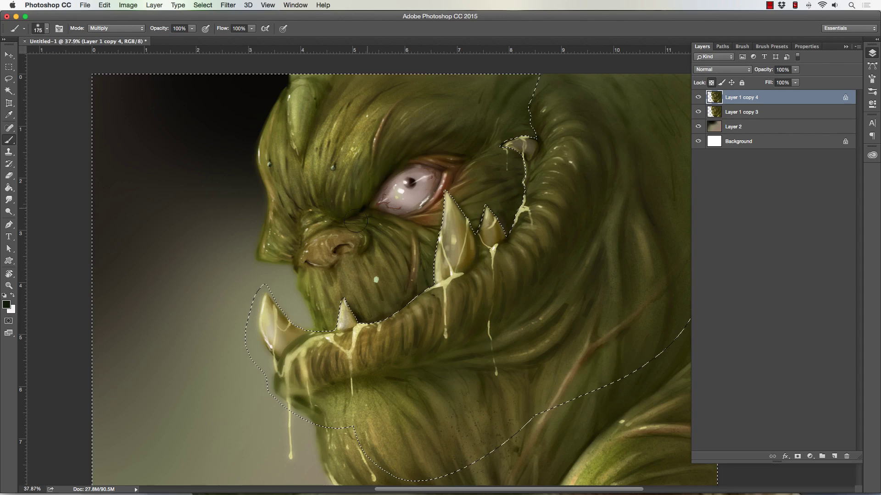
pyautogui.press(']')
pyautogui.press(']')
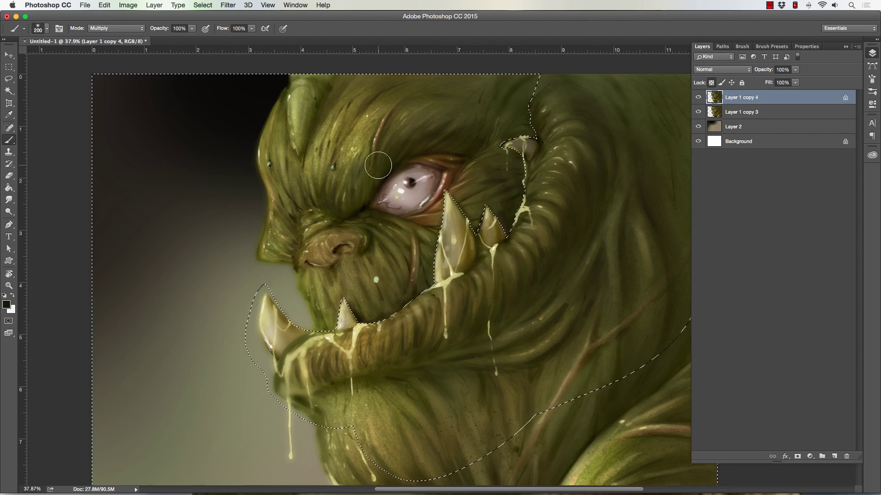
# Add narrower Multiply shadows across the brow above the eye with the brush reduced to about 60 px
pyautogui.press('[')
pyautogui.press('[')
pyautogui.press('[')
pyautogui.press('[')
pyautogui.press('[')
pyautogui.press(']')
pyautogui.press(']')
pyautogui.press(']')
pyautogui.press(']')
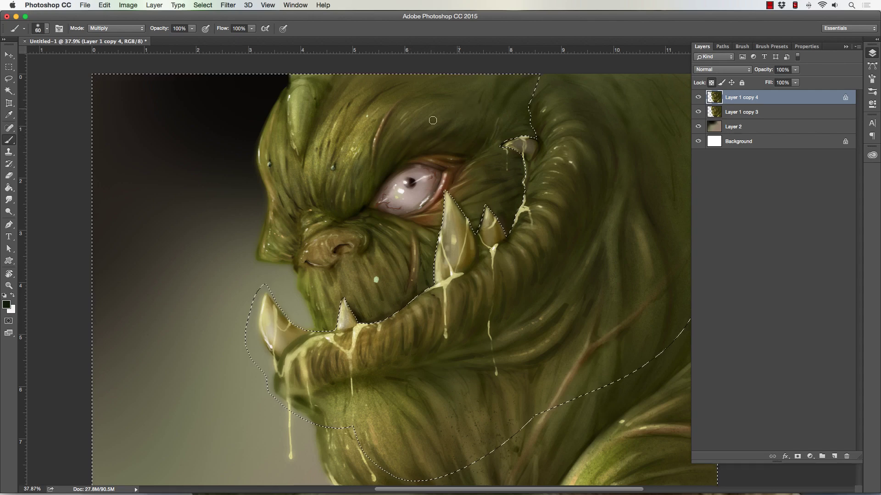
# Deepen the shadows in the recess between the eye and the jaw fold, adjusting the brush up to 125 px
pyautogui.press('[')
pyautogui.press('[')
pyautogui.press('[')
pyautogui.press(']')
pyautogui.press('[')
pyautogui.press('[')
pyautogui.press('[')
pyautogui.press(']')
pyautogui.press(']')
pyautogui.press(']')
pyautogui.press(']')
pyautogui.press(']')
pyautogui.press(']')
pyautogui.press(']')
pyautogui.press(']')
pyautogui.press(']')
pyautogui.press('[')
pyautogui.press('[')
pyautogui.press('[')
pyautogui.press('[')
pyautogui.press('[')
pyautogui.press(']')
pyautogui.press(']')
pyautogui.press(']')
pyautogui.press('[')
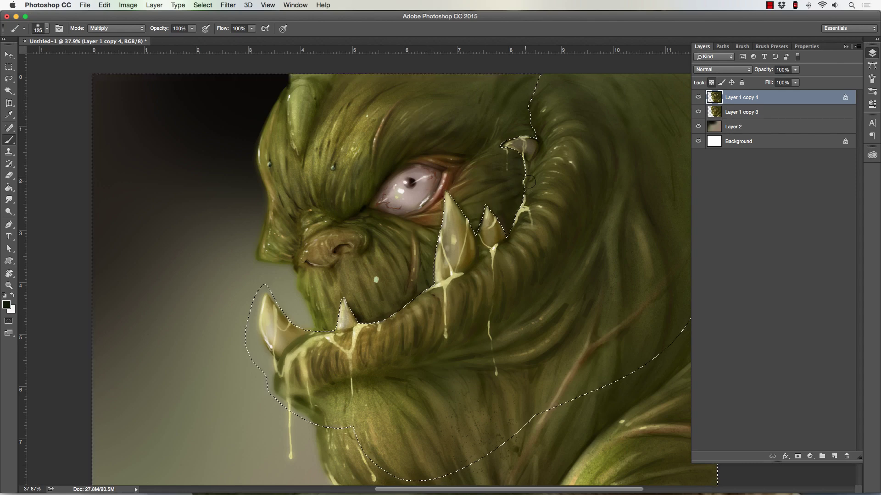
# Darken the creases between the inner eye corner and the nostril with the brush at 40 to 60 px
pyautogui.press('[')
pyautogui.press('[')
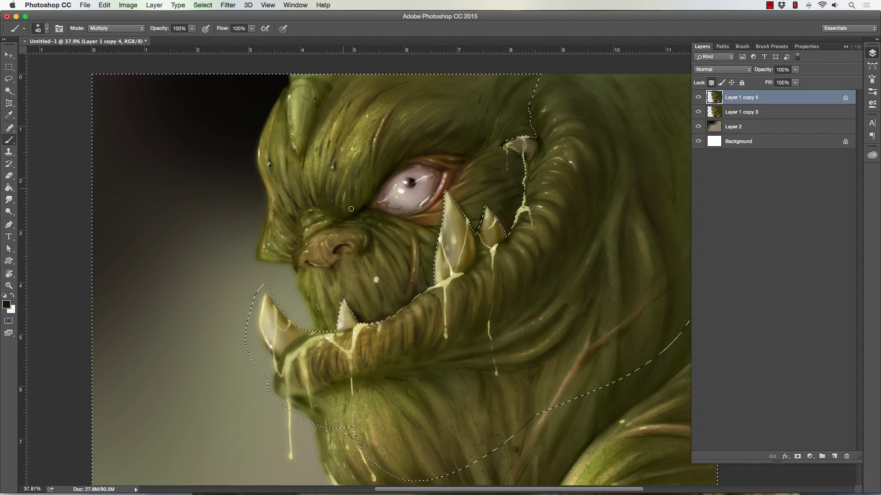
pyautogui.press(']')
pyautogui.press(']')
pyautogui.press(']')
pyautogui.press('[')
pyautogui.press(']')
pyautogui.press(']')
pyautogui.press(']')
pyautogui.press(']')
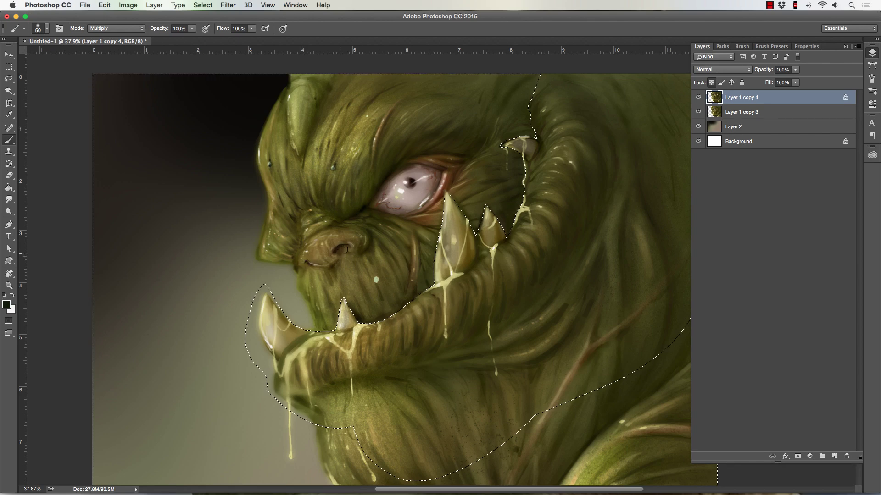
# Build up soft shadows around the nostril and muzzle with the brush at about 100 px, resizing it for wider and narrower areas
pyautogui.press(']')
pyautogui.press('[')
pyautogui.press('[')
pyautogui.press('[')
pyautogui.press(']')
pyautogui.press(']')
pyautogui.press(']')
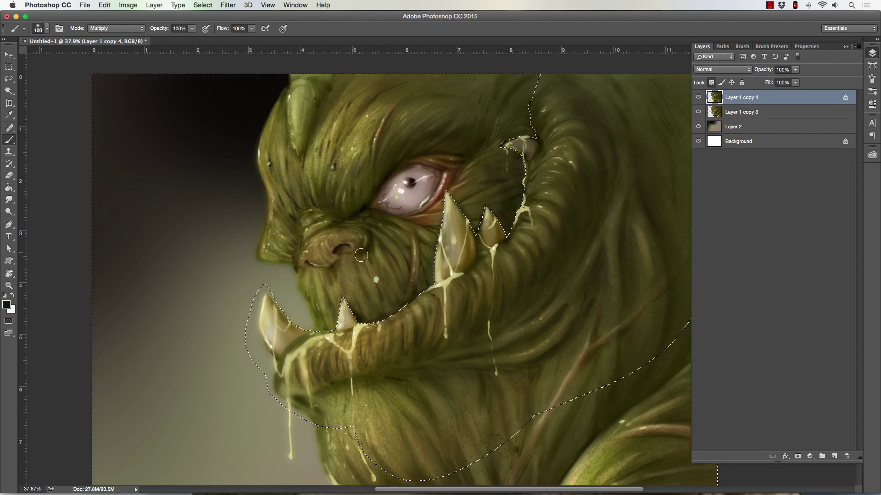
pyautogui.press('[')
pyautogui.press('[')
pyautogui.press('[')
pyautogui.press('[')
pyautogui.press('[')
pyautogui.press('[')
pyautogui.press('[')
pyautogui.press(']')
pyautogui.press(']')
pyautogui.press(']')
pyautogui.press(']')
pyautogui.press(']')
pyautogui.press(']')
pyautogui.press(']')
pyautogui.press(']')
pyautogui.press(']')
pyautogui.press('[')
pyautogui.press('[')
pyautogui.press('[')
pyautogui.press('[')
# Sample an olive-yellow skin color near the nose, reduce the brush to 45 px and set its mode to Normal
pyautogui.keyDown('alt'); pyautogui.click(281, 220); pyautogui.keyUp('alt')
pyautogui.press('[')
pyautogui.press('[')
pyautogui.press('[')
pyautogui.click(98, 28)
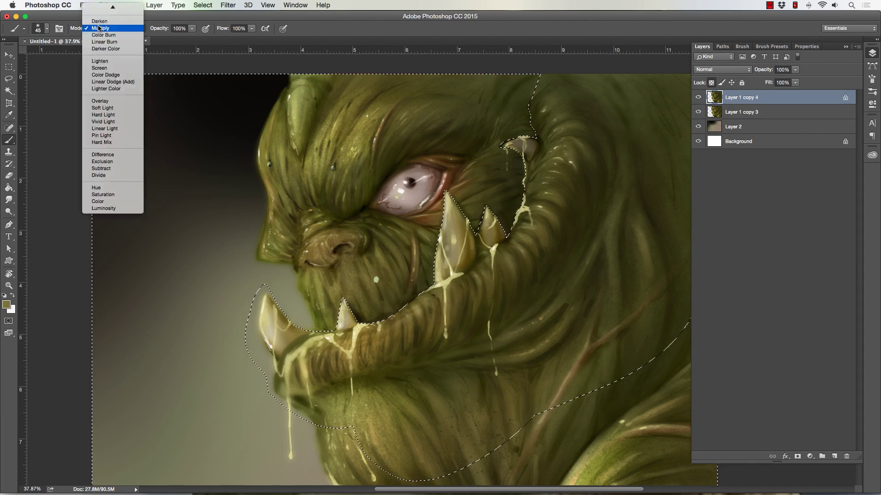
pyautogui.click(99, 7)
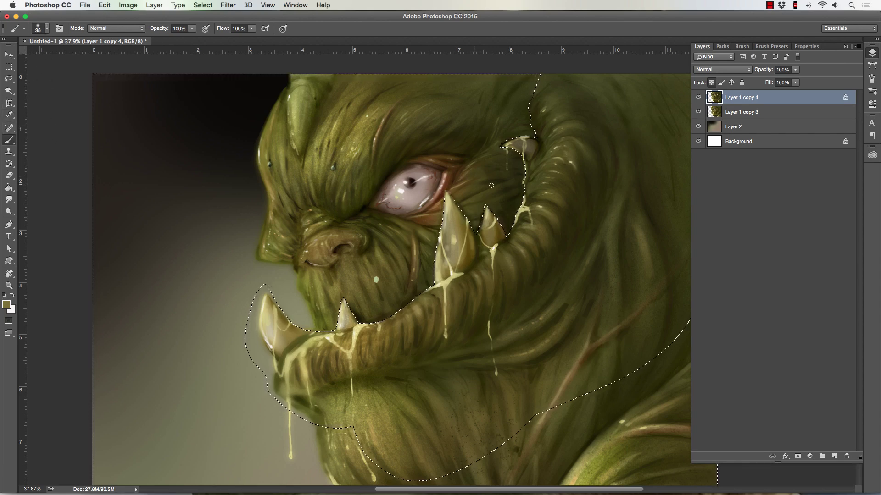
# Paint fine olive highlights on the cheek wrinkles behind the large tooth and on the brow with a 20 to 35 px brush
pyautogui.press('[')
pyautogui.press(']')
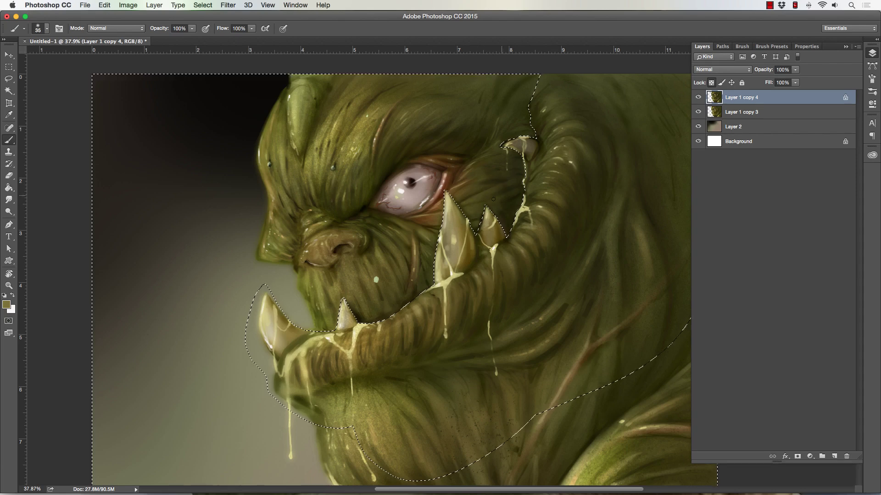
pyautogui.press('[')
pyautogui.press(']')
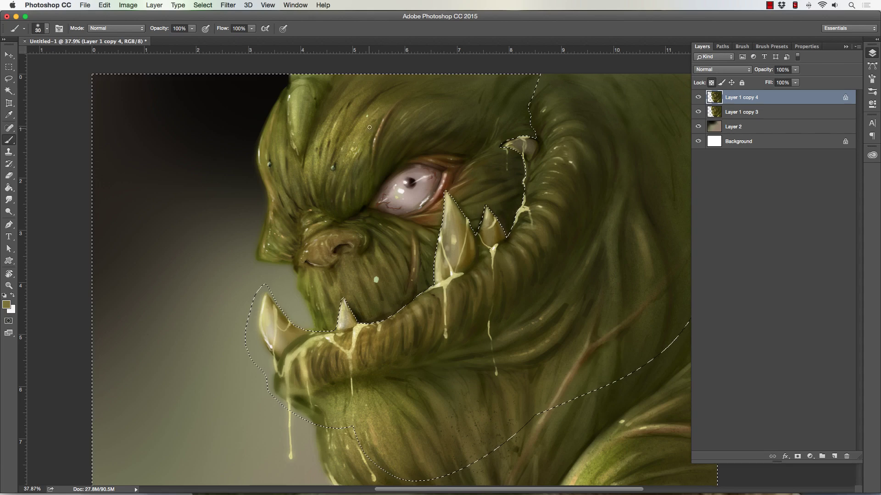
pyautogui.press('[')
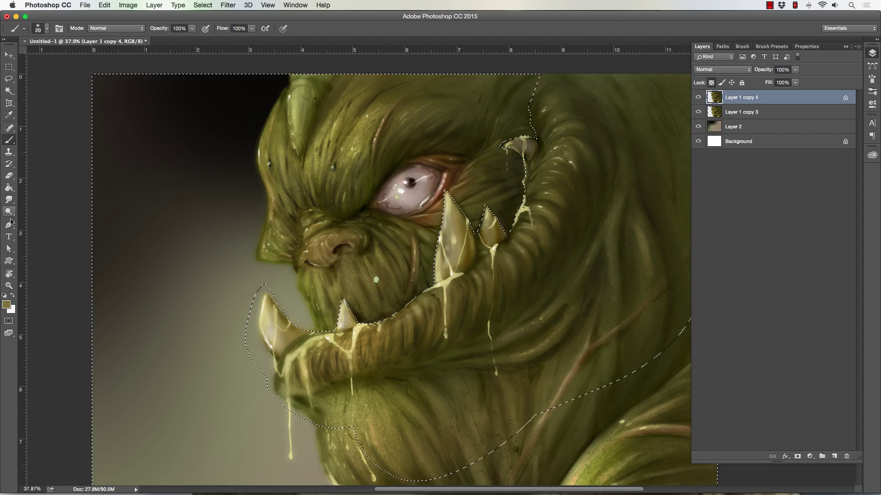
# Save the current selection as a new channel named Jaw Bond
pyautogui.click(8, 285)
pyautogui.keyDown('alt'); pyautogui.click(290, 252); pyautogui.keyUp('alt')
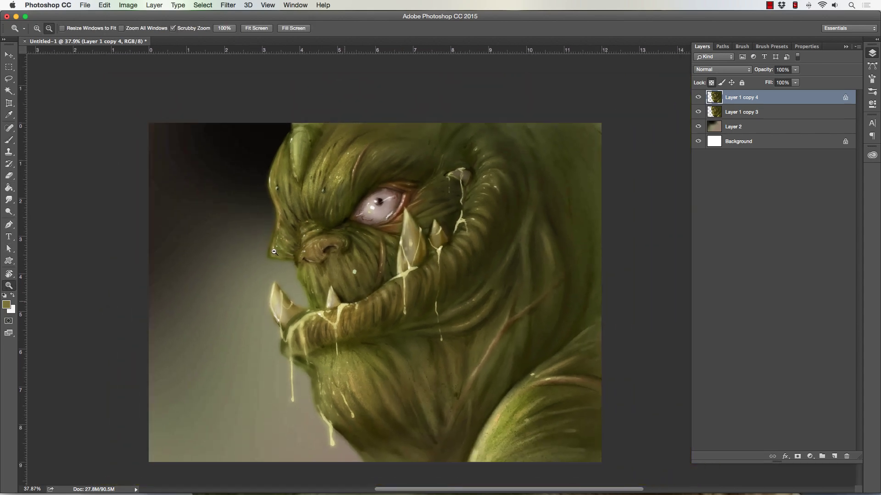
pyautogui.moveTo(515, 271); pyautogui.dragTo(527, 260)
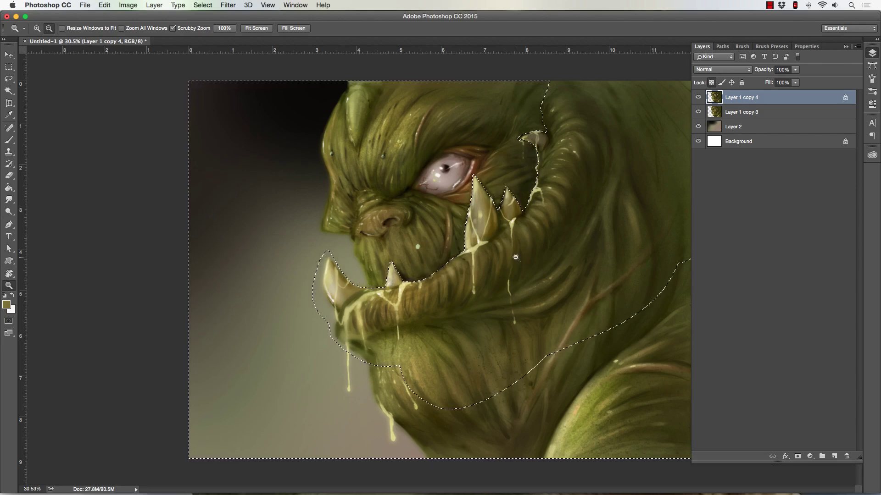
pyautogui.click(199, 7)
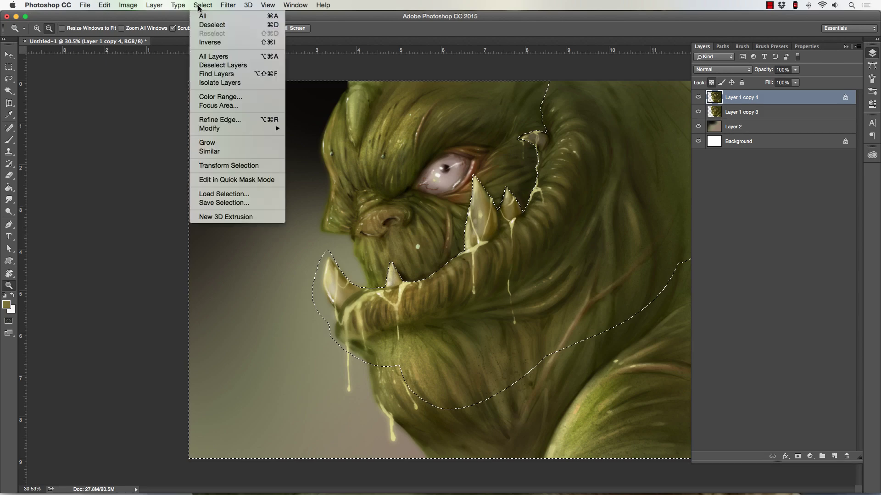
pyautogui.click(203, 201)
pyautogui.write('Jaw')
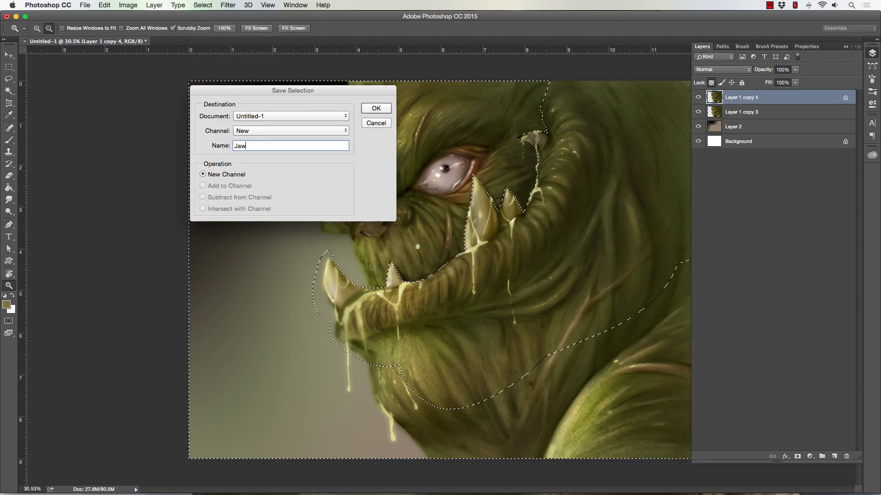
pyautogui.write(' Bond')
pyautogui.press('Return')
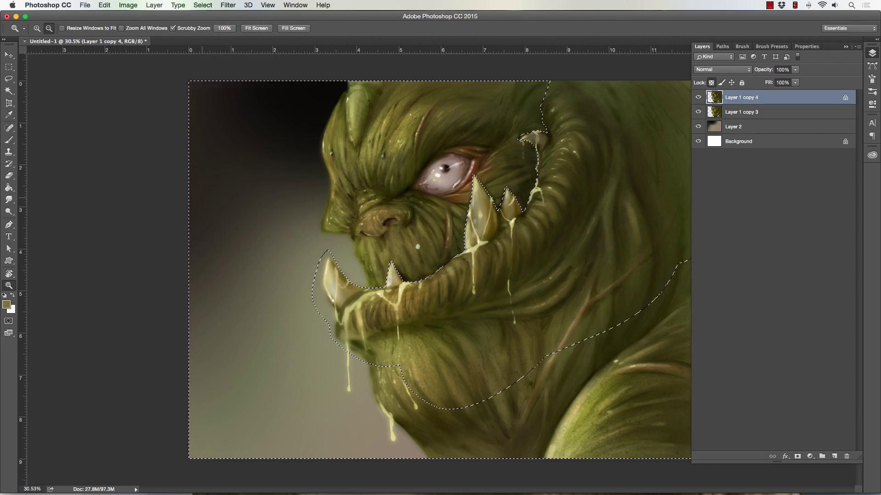
# Invert the selection to cover the lower jaw and deselect it to view the face without the outline
pyautogui.press('super+shift+i')
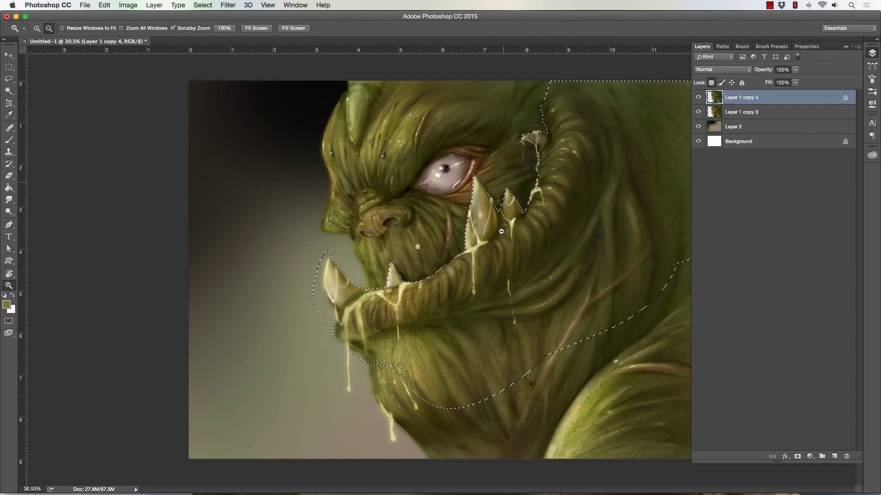
pyautogui.moveTo(515, 149); pyautogui.dragTo(536, 121)
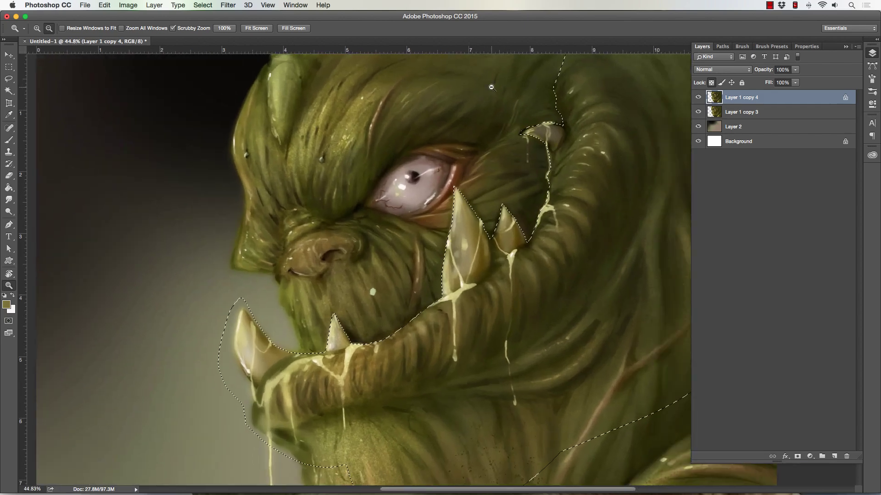
pyautogui.moveTo(321, 285); pyautogui.dragTo(233, 285)
pyautogui.keyDown('alt'); pyautogui.click(248, 283); pyautogui.keyUp('alt')
pyautogui.press('super+d')
pyautogui.scroll(2, 499, 165)
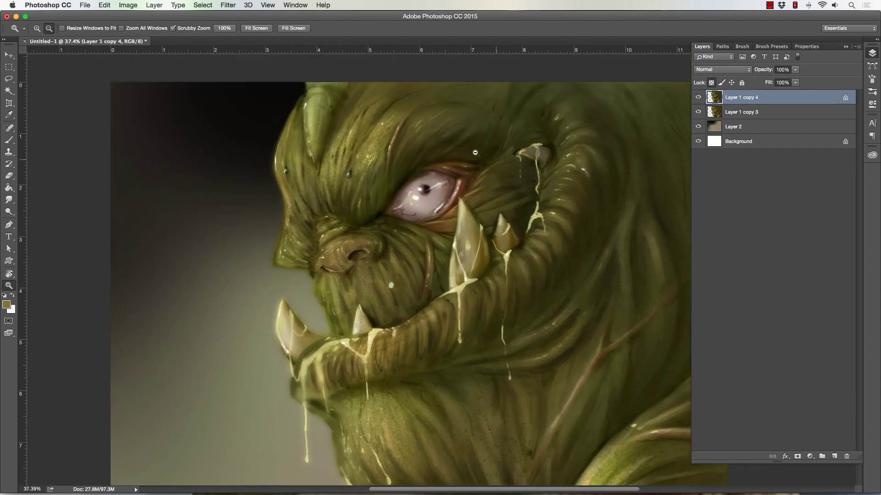
# Reselect the lower jaw and copy and paste it onto a new layer above Layer 1 copy 4
pyautogui.press('super+shift+d')
pyautogui.press('super+c')
pyautogui.press('super+v')
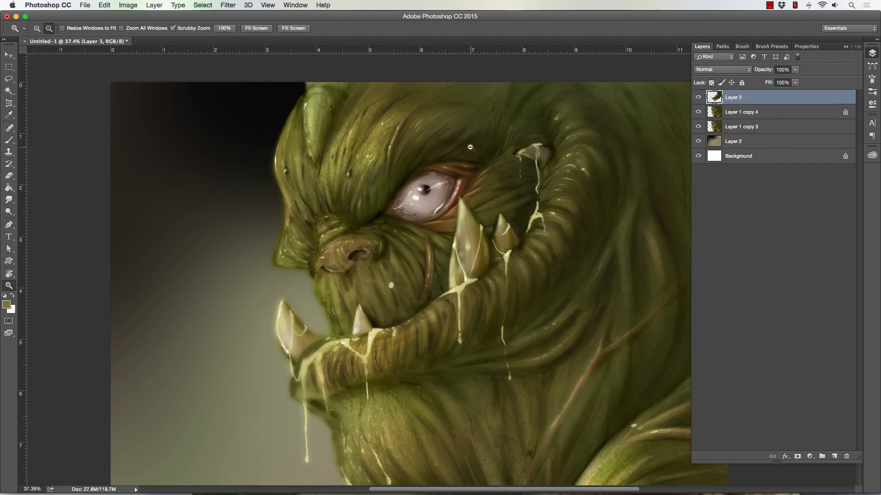
# Lock Layer 3's transparent pixels and set up the Dodge tool for highlights with the Very Soft Brush - 001 tip at 45 px
pyautogui.click(711, 83)
pyautogui.click(12, 142)
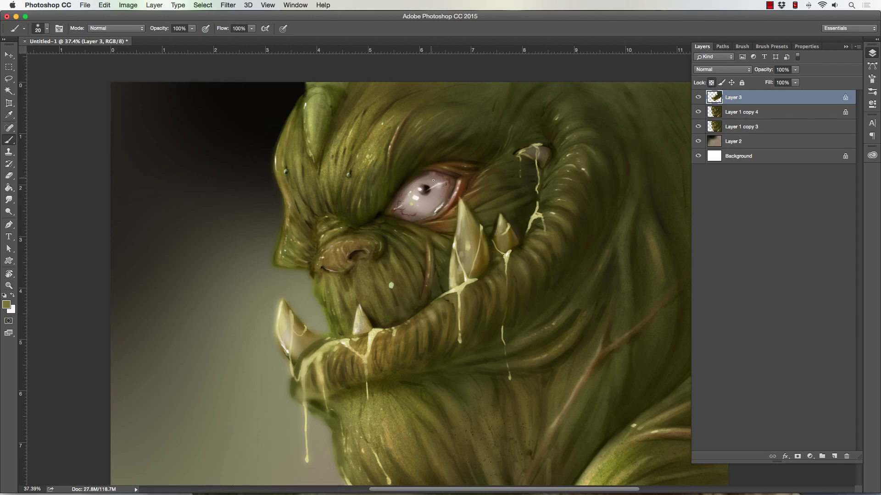
pyautogui.press('o')
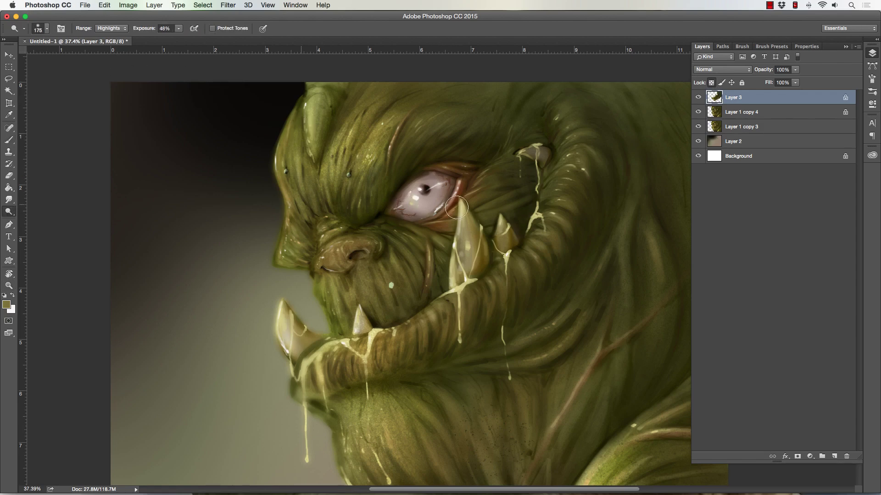
pyautogui.press('[')
pyautogui.press('[')
pyautogui.press('[')
pyautogui.press('[')
pyautogui.click(46, 30)
pyautogui.doubleClick(83, 211)
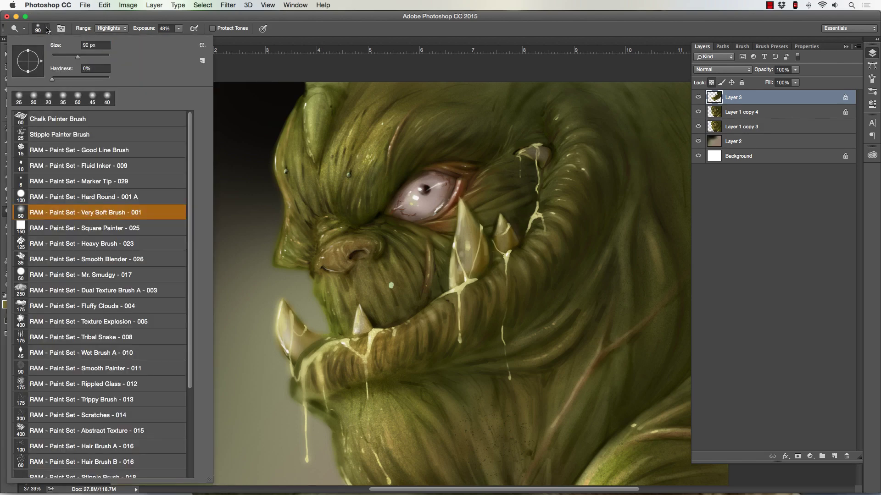
pyautogui.press('[')
pyautogui.press('[')
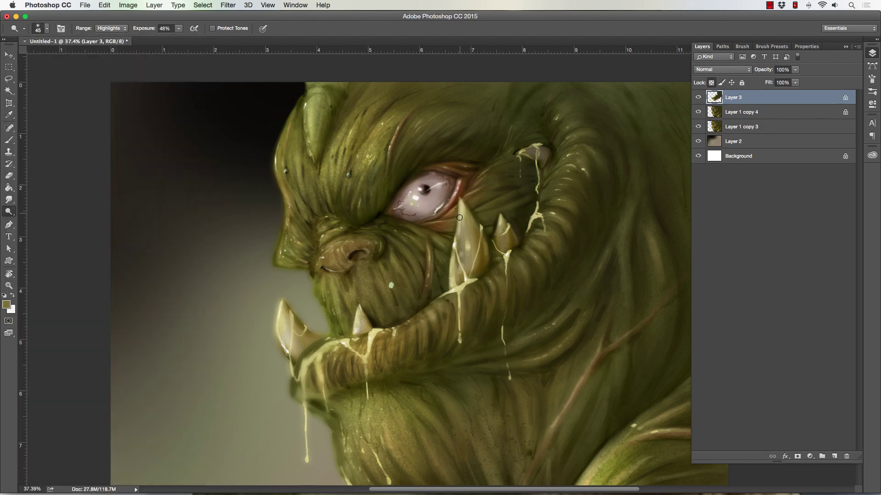
# Dodge highlights along the edges of the large tooth and the lower jaw with a 20 to 80 px soft brush
pyautogui.moveTo(456, 238); pyautogui.dragTo(459, 204)
pyautogui.press(']')
pyautogui.press(']')
pyautogui.press(']')
pyautogui.press(']')
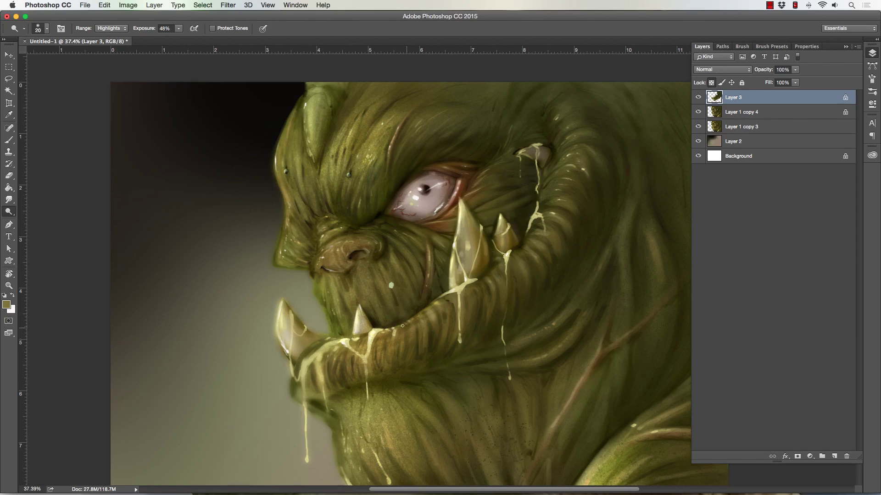
pyautogui.press(']')
pyautogui.press(']')
pyautogui.press(']')
pyautogui.press(']')
pyautogui.press(']')
pyautogui.press(']')
pyautogui.press(']')
pyautogui.press(']')
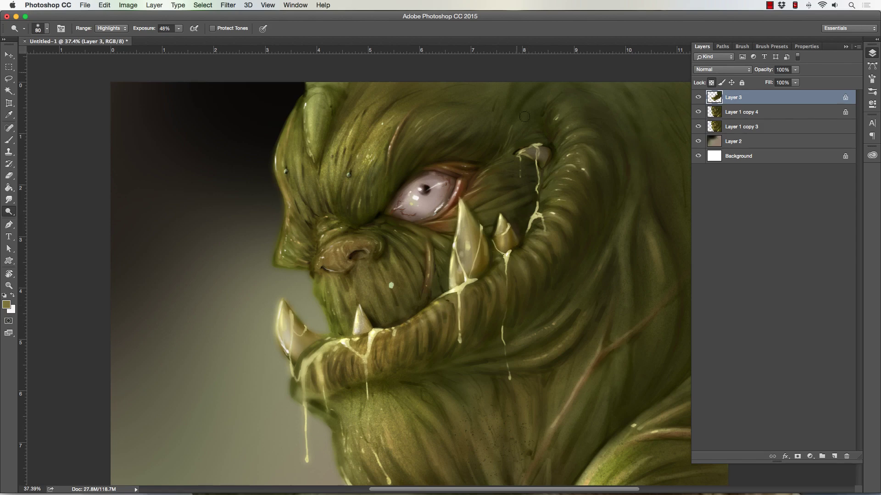
pyautogui.press('[')
pyautogui.press('[')
# Compare the whole face with Layer 3 and Layer 1 copy 4 hidden and shown
pyautogui.press('z')
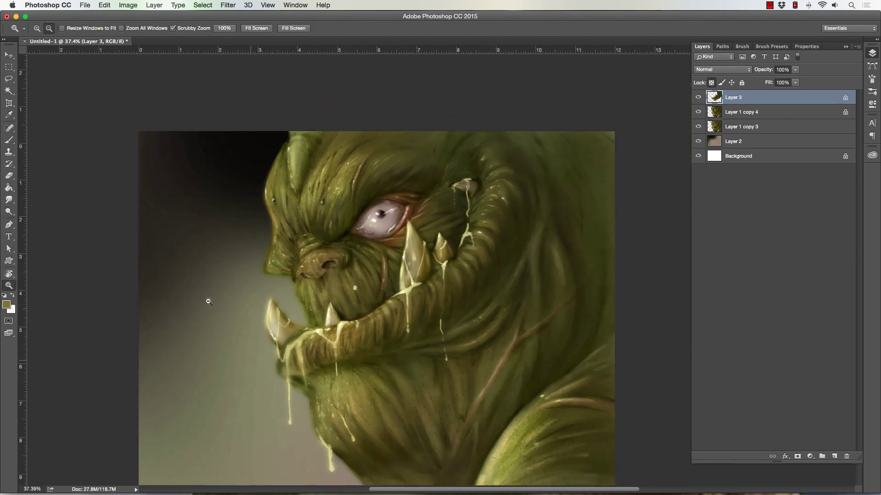
pyautogui.keyDown('alt'); pyautogui.click(206, 301); pyautogui.keyUp('alt')
pyautogui.keyDown('alt'); pyautogui.click(206, 301); pyautogui.keyUp('alt')
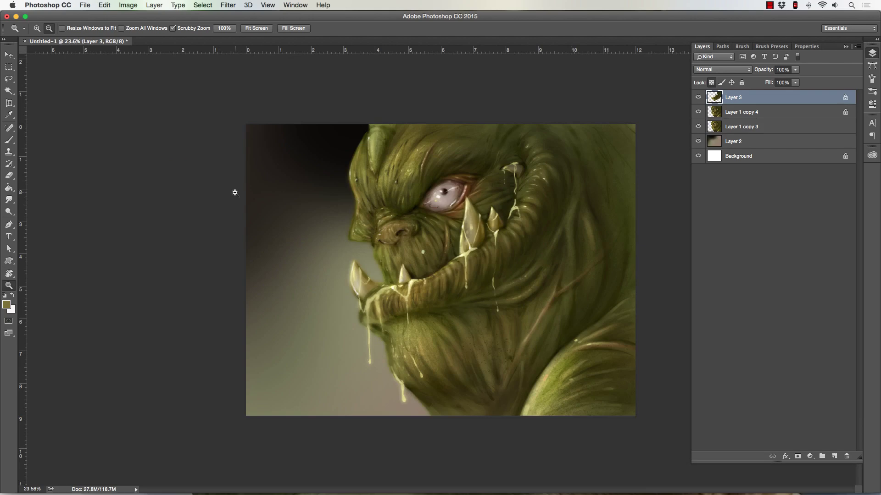
pyautogui.click(698, 97)
pyautogui.click(698, 98)
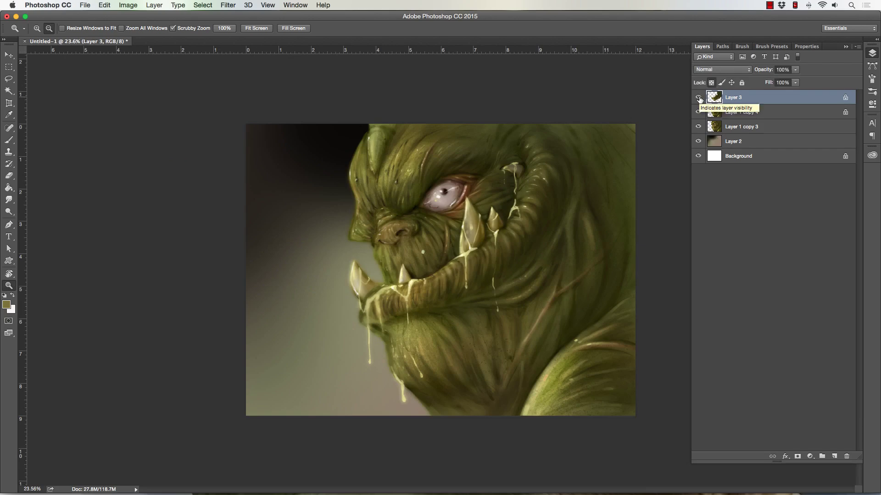
pyautogui.click(699, 97)
pyautogui.click(698, 97)
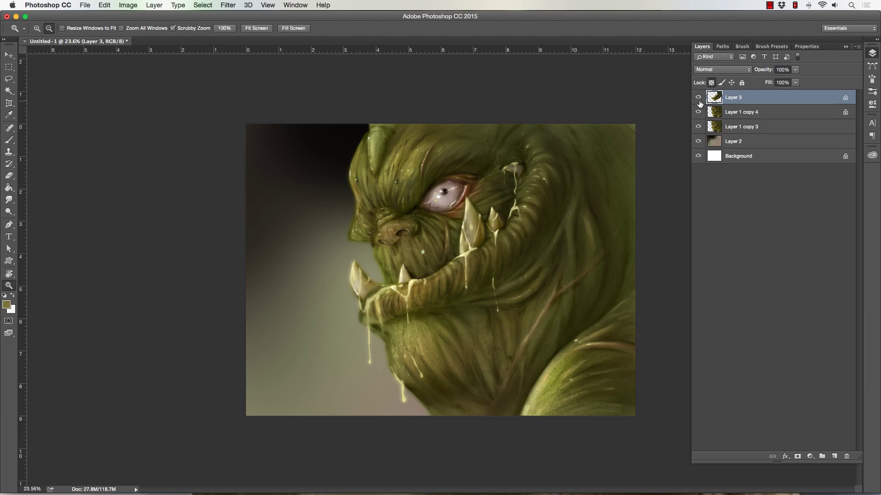
pyautogui.click(698, 98)
pyautogui.click(698, 112)
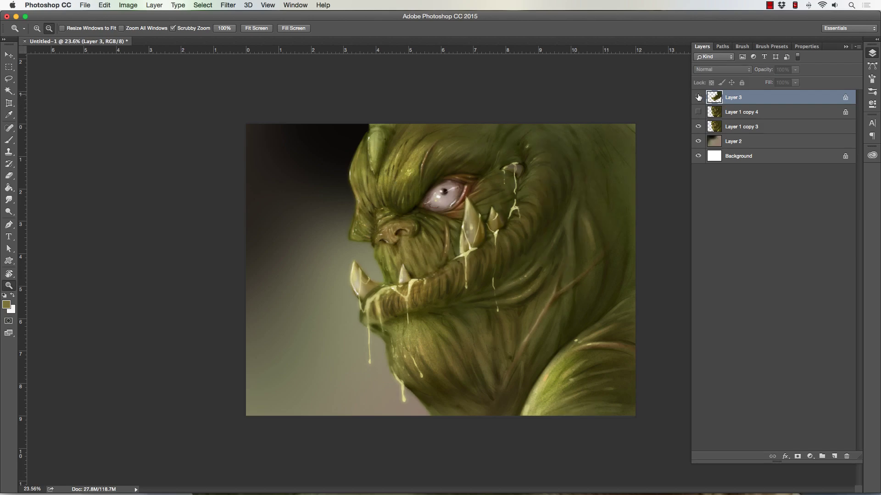
pyautogui.moveTo(698, 97); pyautogui.dragTo(698, 115)
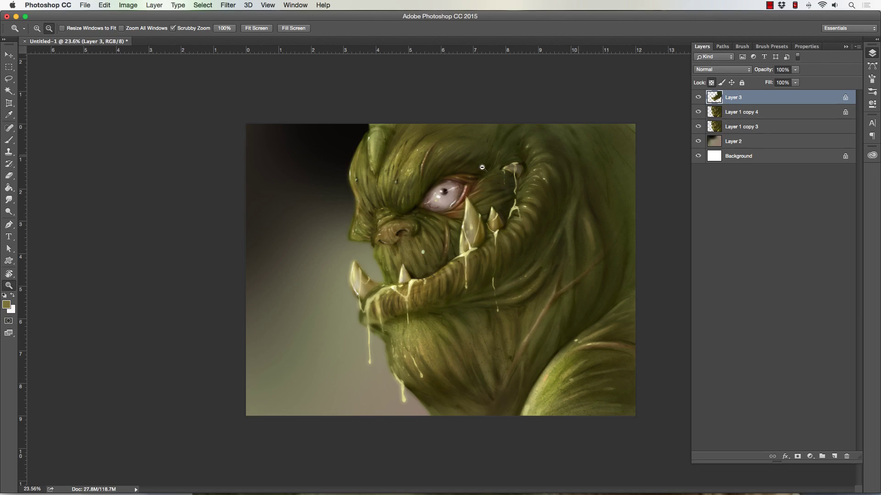
# Make Layer 1 copy 4 the active layer and check its visibility around the neck
pyautogui.moveTo(441, 181); pyautogui.dragTo(499, 169)
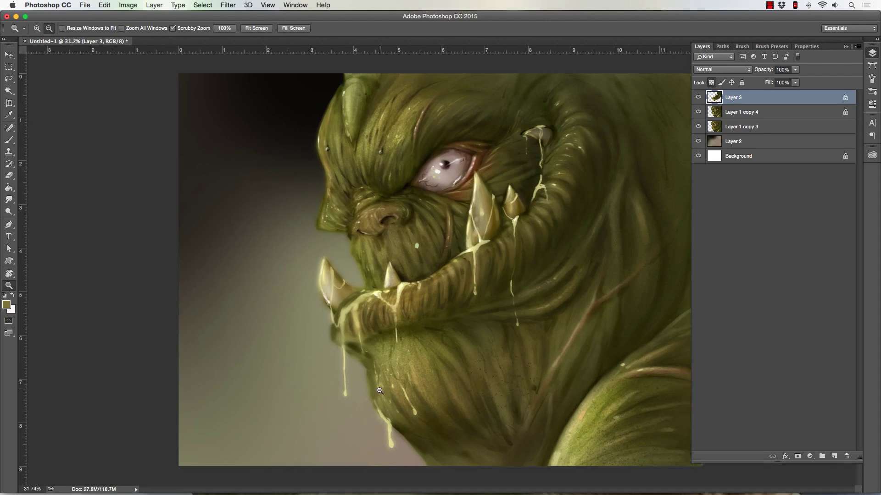
pyautogui.moveTo(449, 364); pyautogui.dragTo(442, 363)
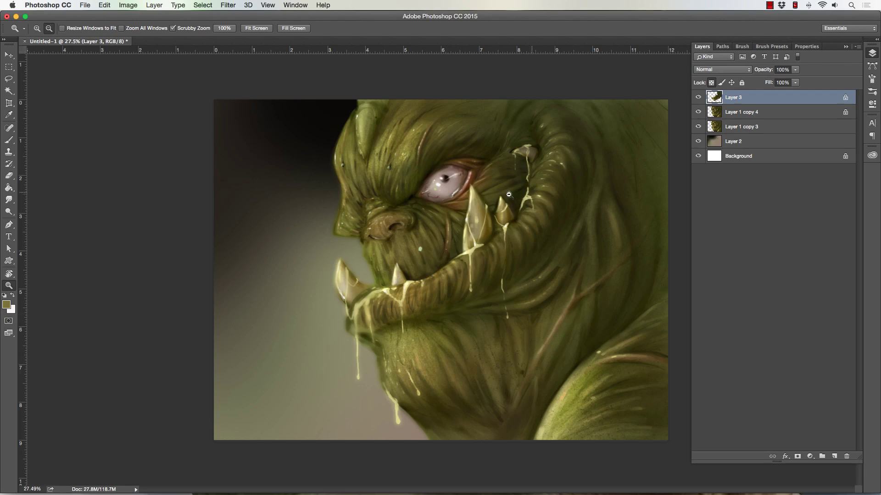
pyautogui.scroll(5, 496, 385)
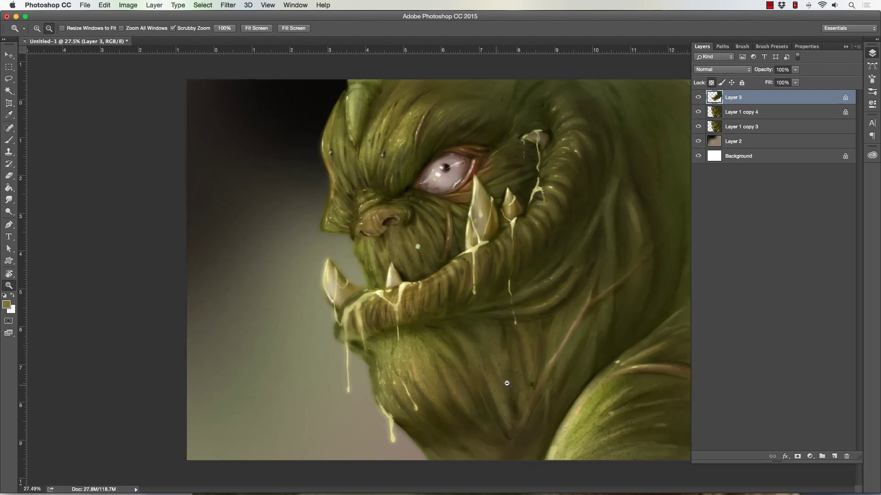
pyautogui.scroll(2, 483, 392)
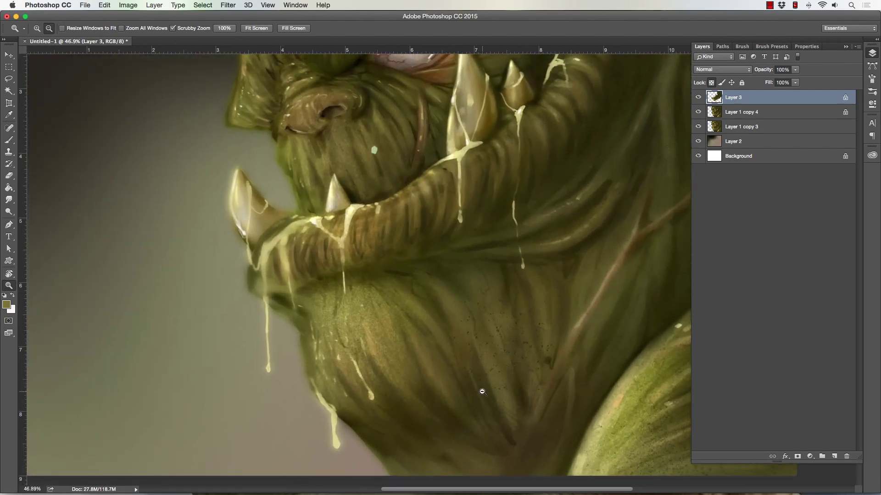
pyautogui.click(702, 112)
pyautogui.click(698, 112)
pyautogui.click(699, 112)
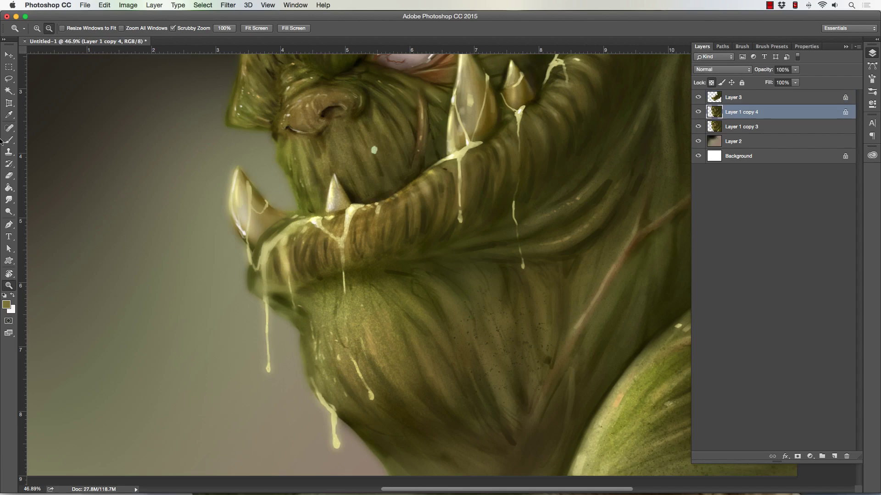
# Choose the Brush tool with the RAM - Paint Set - Very Soft Brush - 001 preset at 50 px
pyautogui.click(7, 140)
pyautogui.click(46, 30)
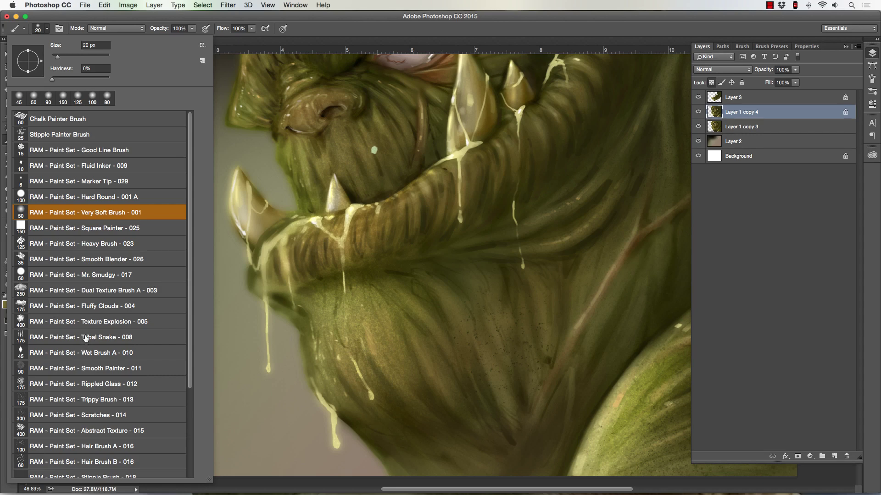
pyautogui.scroll(-5, 70, 257)
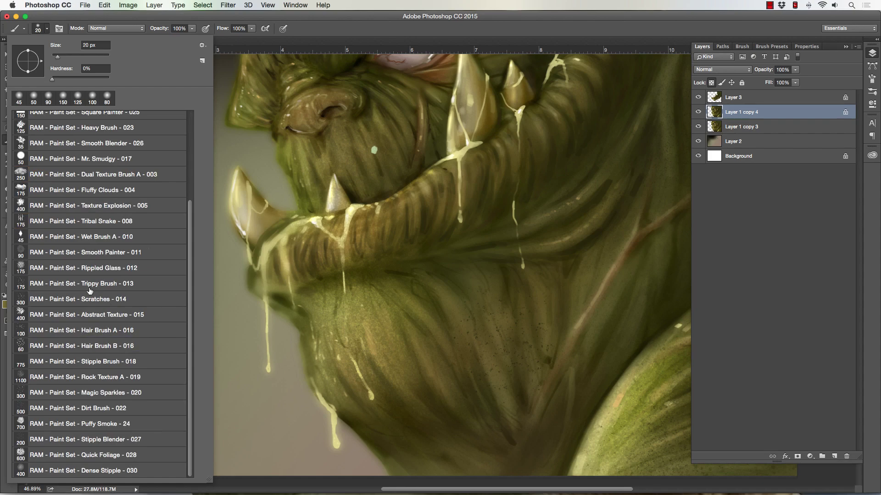
pyautogui.scroll(5, 94, 301)
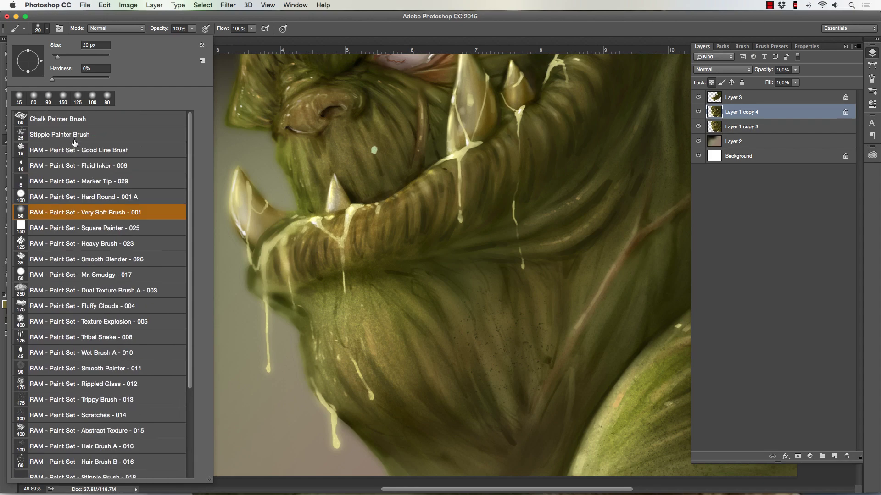
pyautogui.click(73, 212)
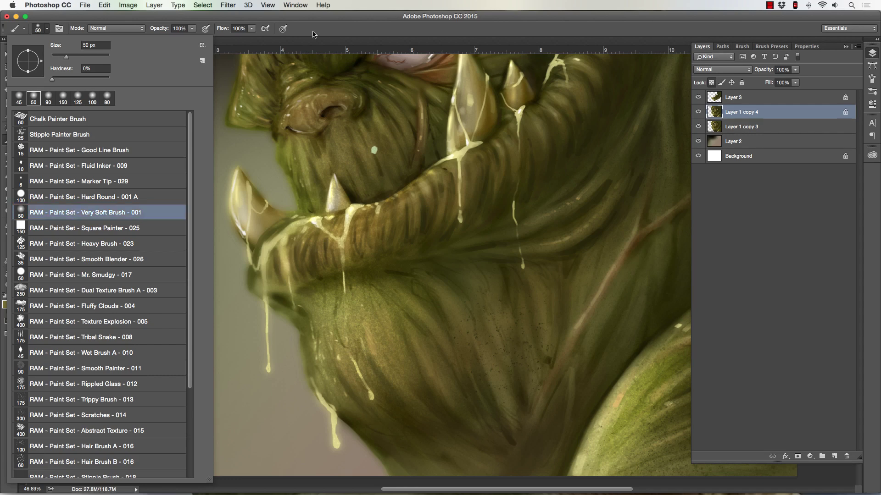
pyautogui.click(295, 50)
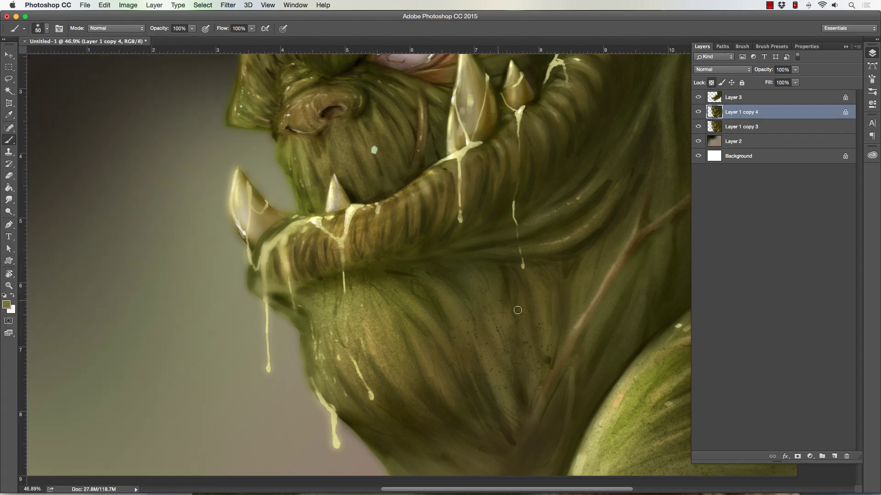
# Sample a light olive colour from the creature's shoulder and enlarge the brush to 90 px
pyautogui.keyDown('alt'); pyautogui.click(610, 407); pyautogui.keyUp('alt')
pyautogui.keyDown('alt'); pyautogui.click(609, 408); pyautogui.keyUp('alt')
pyautogui.press(']')
pyautogui.press(']')
pyautogui.press(']')
pyautogui.press('[')
pyautogui.press(']')
pyautogui.press(']')
# Compare the jaw with Layer 3 hidden and shown, and merge Layer 3 into Layer 1 copy 4
pyautogui.click(697, 97)
pyautogui.click(698, 97)
pyautogui.click(749, 96)
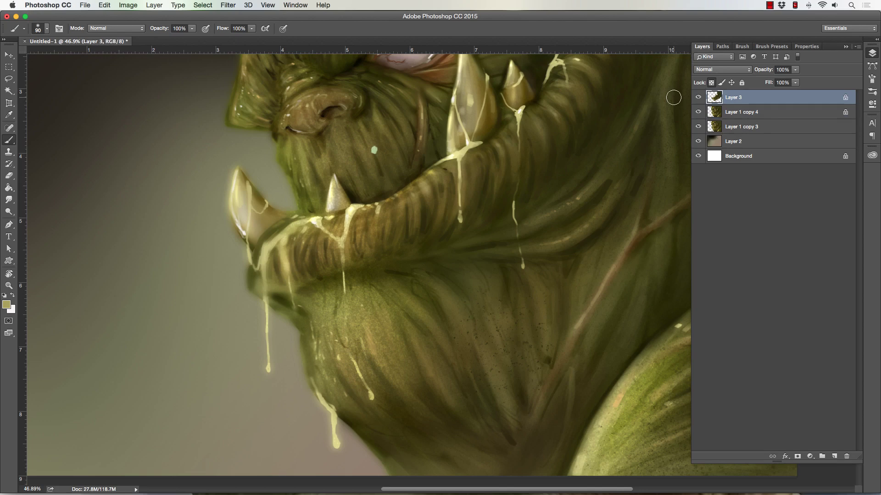
pyautogui.press('Delete')
# Paint light olive highlights on the neck folds below the chin with the brush reduced to 40 px
pyautogui.press('[')
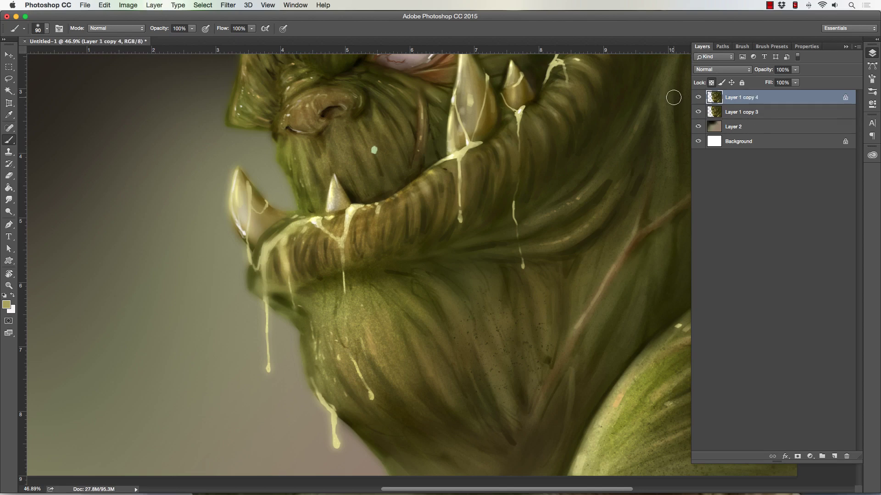
pyautogui.press('[')
pyautogui.press('[')
pyautogui.press(']')
pyautogui.press('[')
pyautogui.press('[')
pyautogui.press('[')
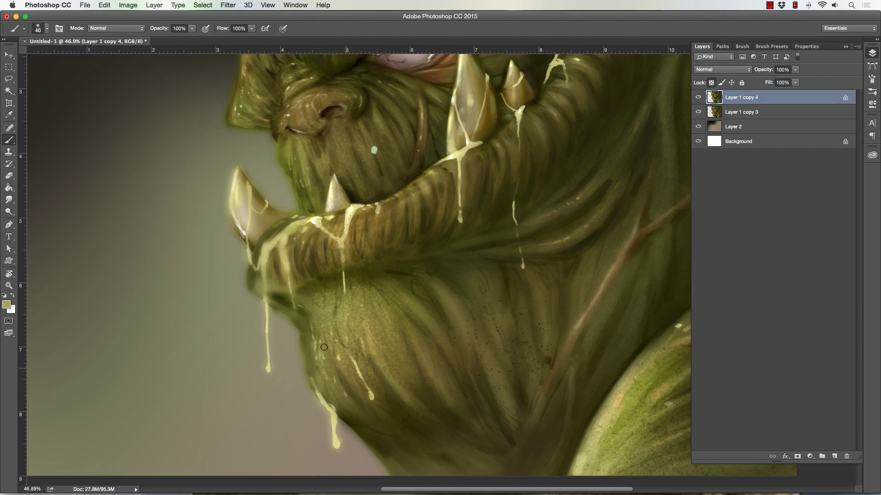
# Paint light olive streaks from beneath the jaw down to the base of the neck with a 50 to 60 px brush
pyautogui.press(']')
pyautogui.press(']')
pyautogui.press(']')
pyautogui.press('[')
pyautogui.press('[')
pyautogui.press('[')
pyautogui.press(']')
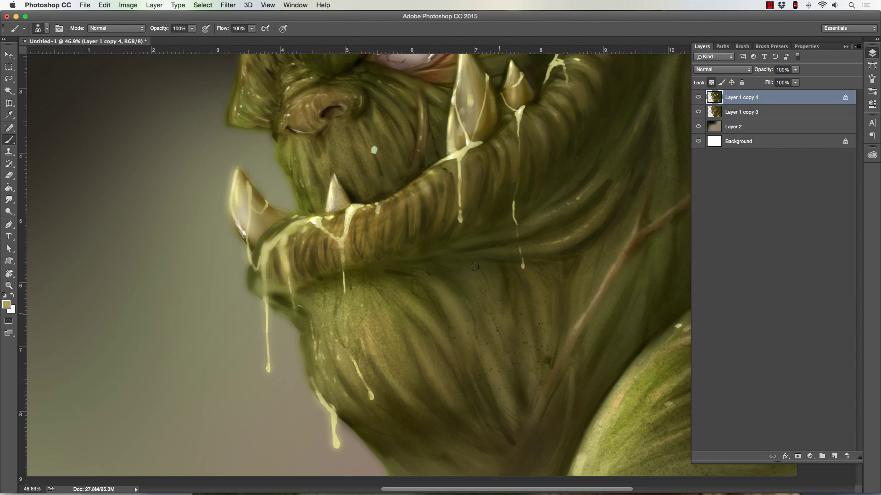
pyautogui.press('[')
pyautogui.press('[')
pyautogui.press(']')
pyautogui.press(']')
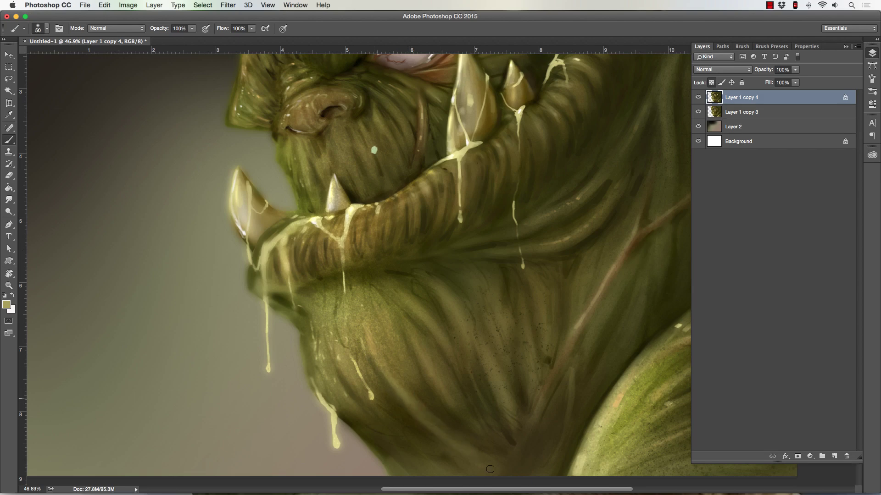
pyautogui.press(']')
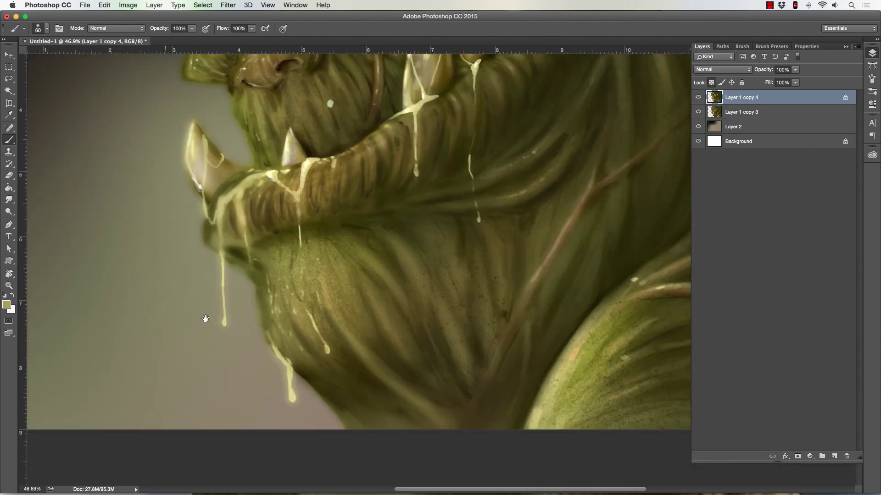
# Paint thin light streaks on the lower neck and beside the shoulder edge with a brush of about 35 px
pyautogui.moveTo(257, 357); pyautogui.dragTo(212, 309)
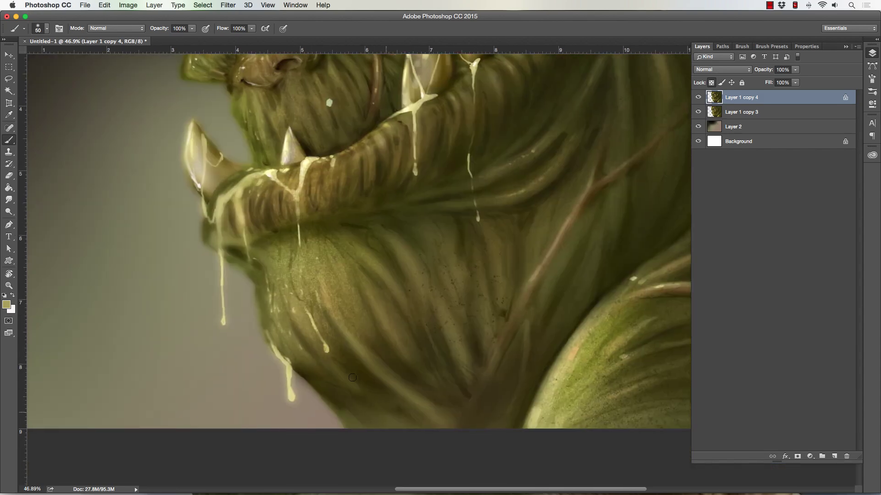
pyautogui.press(']')
pyautogui.press(']')
pyautogui.press('[')
pyautogui.press('[')
pyautogui.press('[')
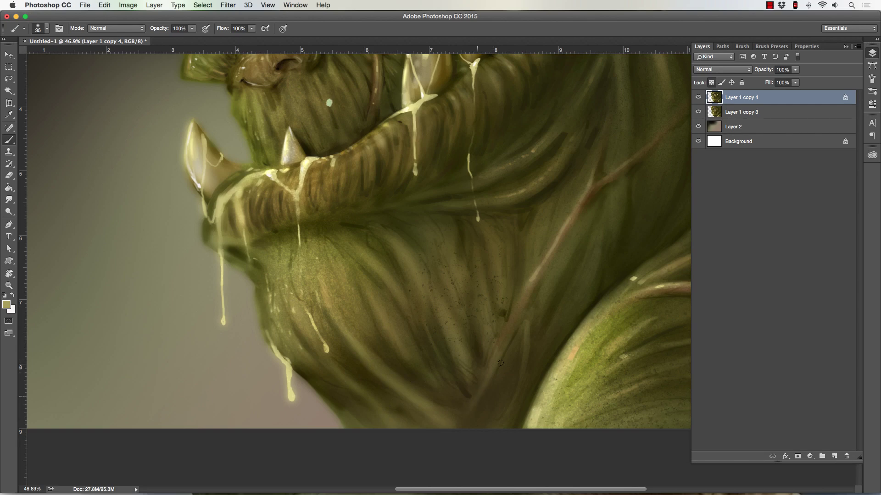
pyautogui.press(']')
pyautogui.moveTo(508, 419); pyautogui.dragTo(525, 352)
# Soften the neck area around the long vein with light olive, using a brush of up to 125 px
pyautogui.press(']')
pyautogui.press(']')
pyautogui.press(']')
pyautogui.press(']')
pyautogui.press(']')
pyautogui.press(']')
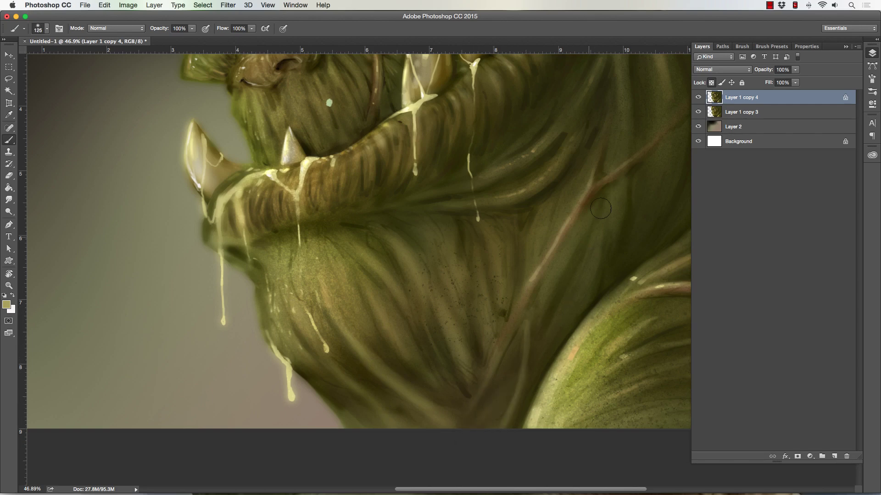
pyautogui.press('[')
# Sample a dark brown from the lower front edge of the neck and shade the folds there with a 35 px brush
pyautogui.keyDown('alt'); pyautogui.click(302, 368); pyautogui.keyUp('alt')
pyautogui.press('[')
pyautogui.press('[')
pyautogui.press('[')
pyautogui.press('[')
pyautogui.press('[')
pyautogui.press('[')
pyautogui.press('[')
pyautogui.press('[')
pyautogui.press('[')
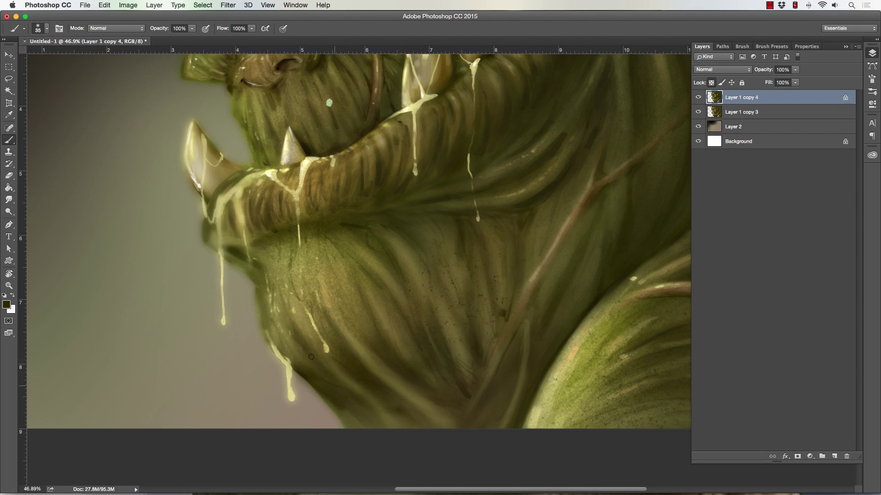
# Paint dark shadows between the neck folds beneath the jaw, ending with a 60 px brush
pyautogui.press(']')
pyautogui.press(']')
pyautogui.press(']')
pyautogui.press(']')
pyautogui.press(']')
pyautogui.press(']')
pyautogui.press(']')
pyautogui.press('[')
pyautogui.press('[')
pyautogui.press('[')
pyautogui.press('[')
pyautogui.press(']')
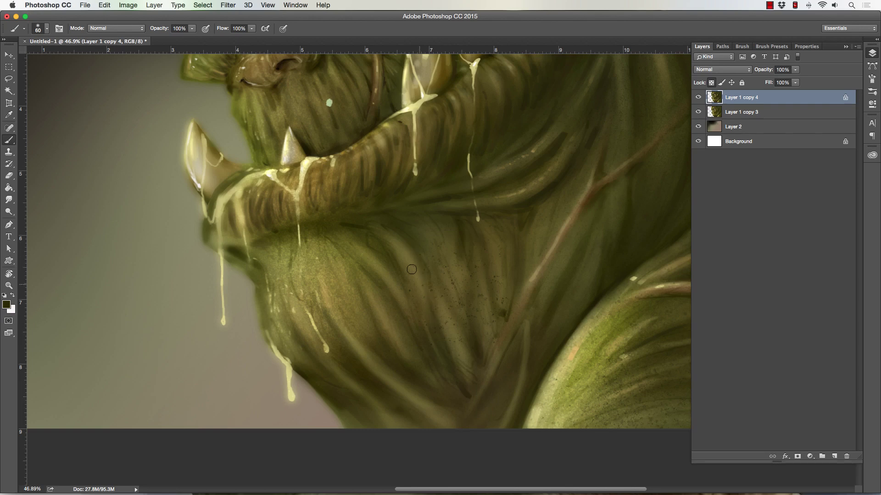
# Try a thin dark stroke across the middle of the neck folds and undo it
pyautogui.press('[')
pyautogui.press('[')
pyautogui.press('[')
pyautogui.moveTo(374, 330); pyautogui.dragTo(340, 337)
pyautogui.press('super+z')
# Shade the upper neck just beneath the lower lip with a soft dark brush at 90 px
pyautogui.press(']')
pyautogui.press(']')
pyautogui.press(']')
pyautogui.press(']')
pyautogui.press(']')
pyautogui.press(']')
pyautogui.press(']')
pyautogui.press(']')
pyautogui.press('[')
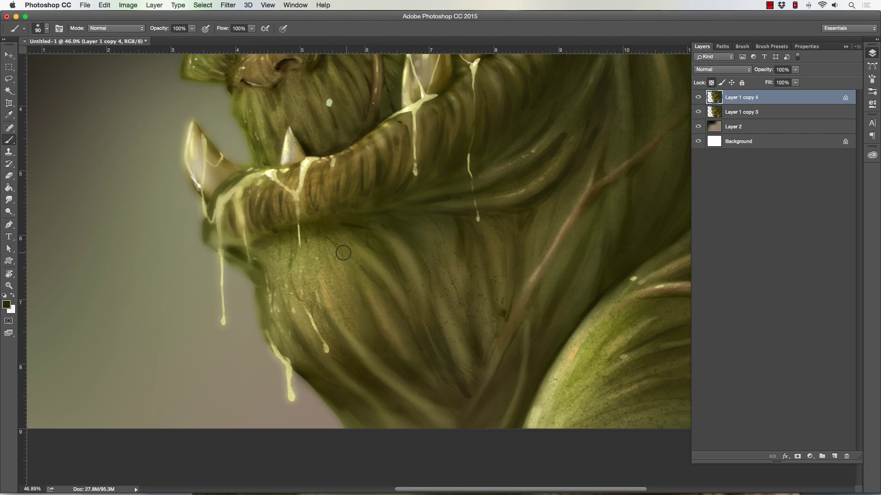
# Darken the recesses of the neck folds toward the base with a soft 125 px brush
pyautogui.press(']')
pyautogui.press(']')
pyautogui.press(']')
pyautogui.press('[')
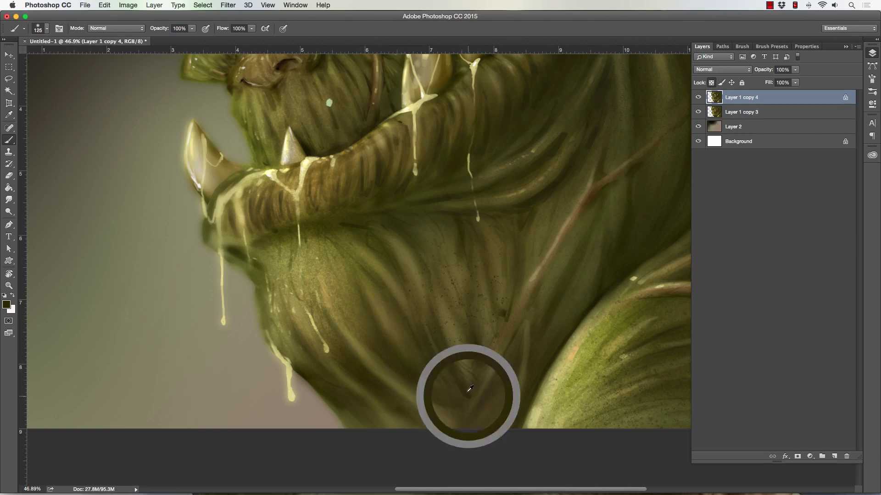
# Paint dark creases between the folds at the base of the neck with a soft 45 px brush
pyautogui.press('[')
pyautogui.press('[')
pyautogui.press('[')
pyautogui.press('[')
pyautogui.press('[')
pyautogui.press('[')
pyautogui.press('[')
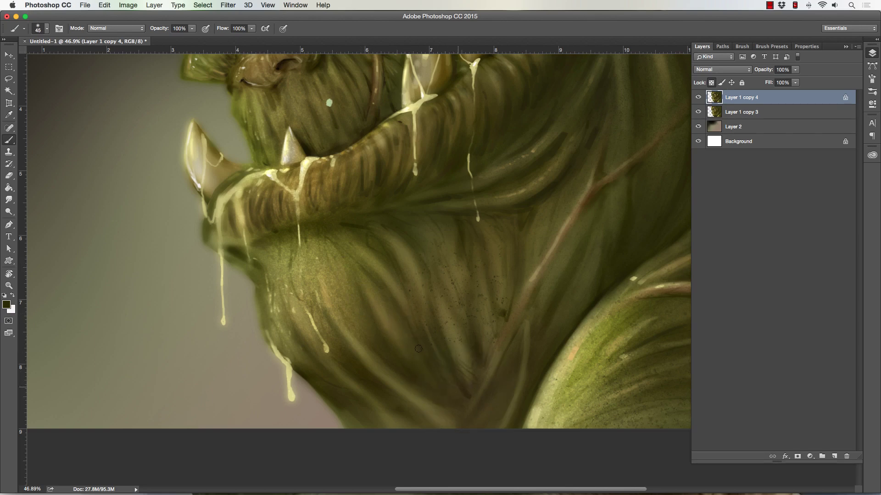
# Deepen the shadows between the central neck folds with varied brush sizes, ending with fine strokes at 25 px
pyautogui.press(']')
pyautogui.press(']')
pyautogui.press(']')
pyautogui.press(']')
pyautogui.press(']')
pyautogui.press('[')
pyautogui.press('[')
pyautogui.press('[')
pyautogui.press('[')
pyautogui.press('[')
pyautogui.press('[')
pyautogui.press('[')
pyautogui.press('[')
pyautogui.press('[')
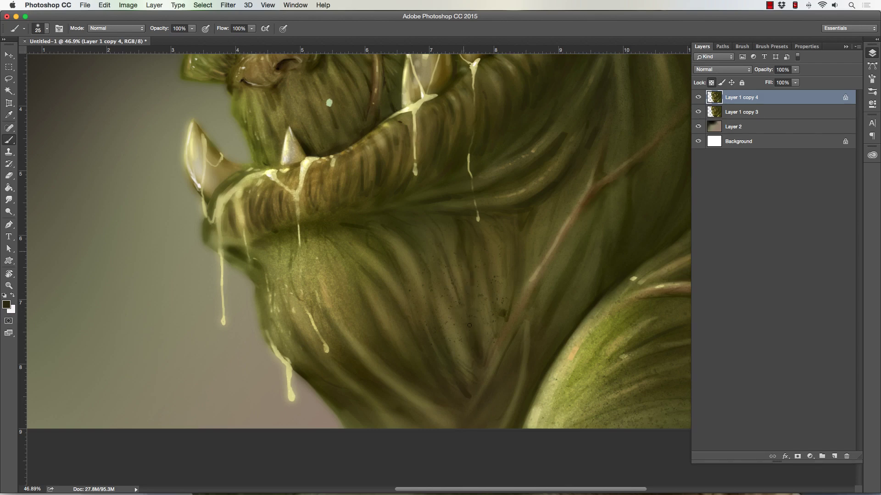
# Add fine dark fold lines around the neck vein below the jaw corner with a 20 px brush
pyautogui.moveTo(488, 291); pyautogui.dragTo(483, 273)
pyautogui.moveTo(496, 401); pyautogui.dragTo(495, 381)
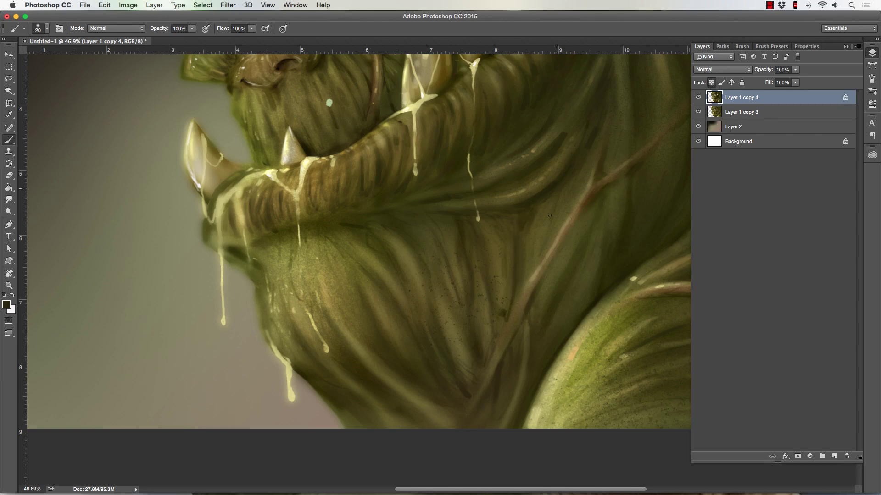
pyautogui.moveTo(554, 216); pyautogui.dragTo(547, 238)
pyautogui.moveTo(564, 240); pyautogui.dragTo(577, 220)
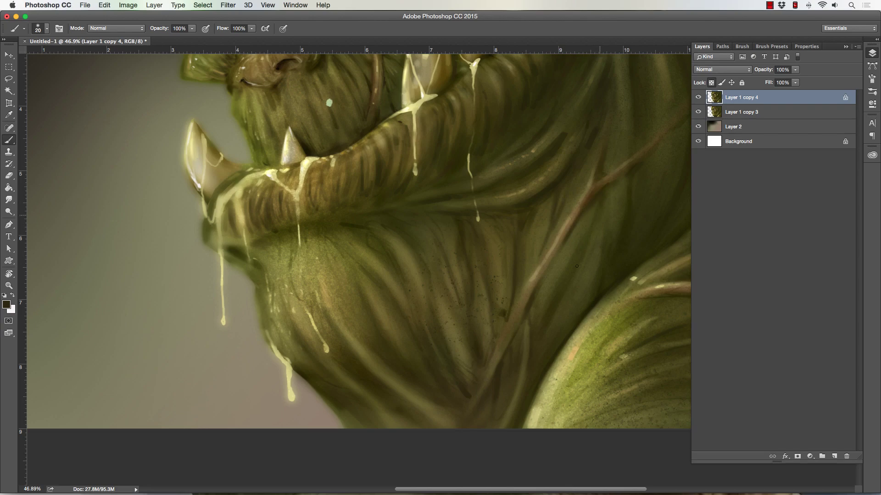
# Shade the upper neck folds under the jaw, starting at 35 px and enlarging the soft dark brush to 100 px beneath the lower lip
pyautogui.click(9, 286)
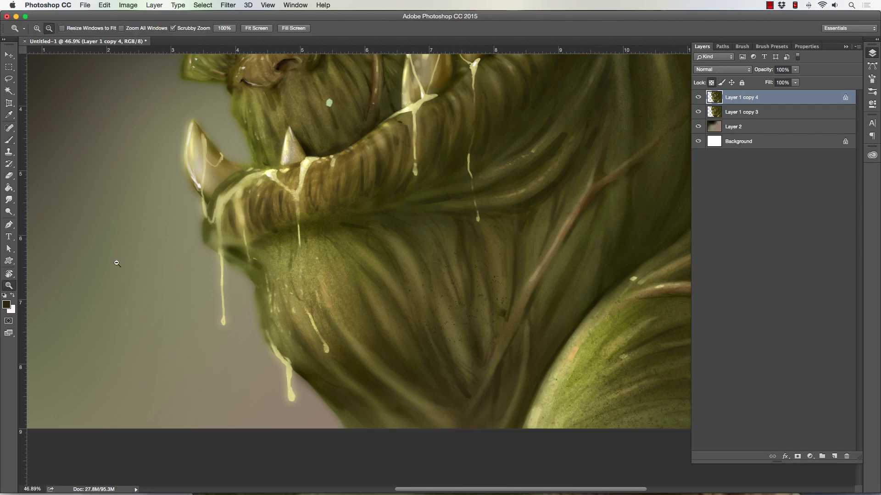
pyautogui.keyDown('alt'); pyautogui.click(198, 322); pyautogui.keyUp('alt')
pyautogui.moveTo(198, 321); pyautogui.dragTo(192, 320)
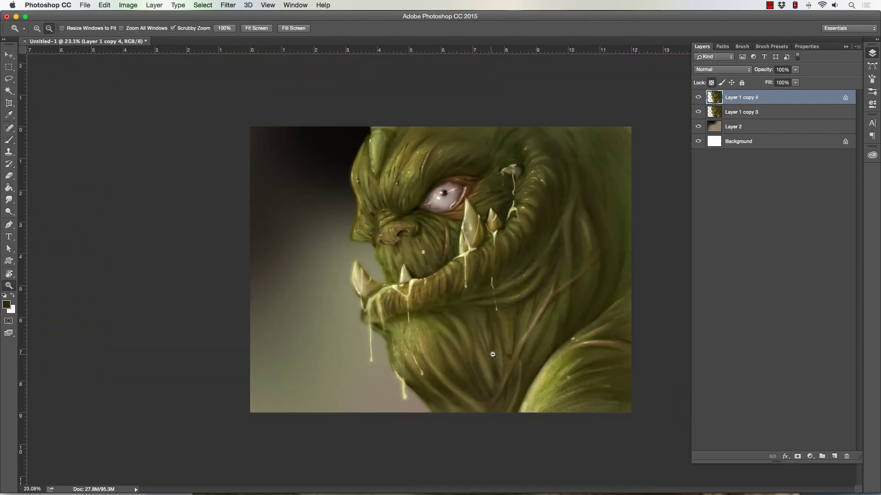
pyautogui.moveTo(492, 355); pyautogui.dragTo(527, 351)
pyautogui.moveTo(484, 413); pyautogui.dragTo(510, 405)
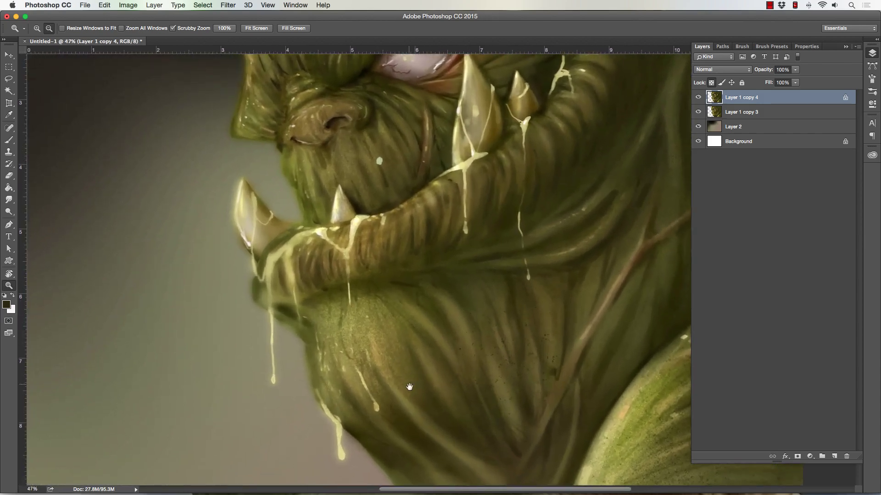
pyautogui.moveTo(403, 385); pyautogui.dragTo(367, 354)
pyautogui.press('b')
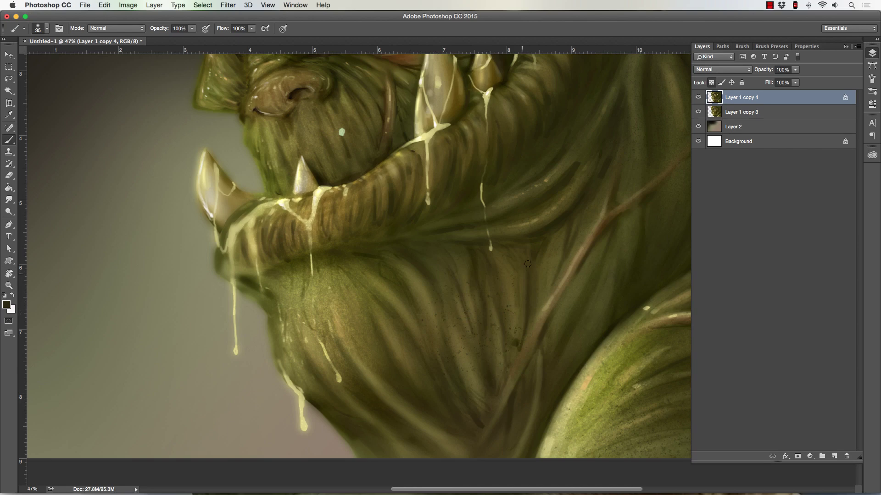
pyautogui.press('[')
pyautogui.press(']')
pyautogui.press(']')
pyautogui.press(']')
pyautogui.press(']')
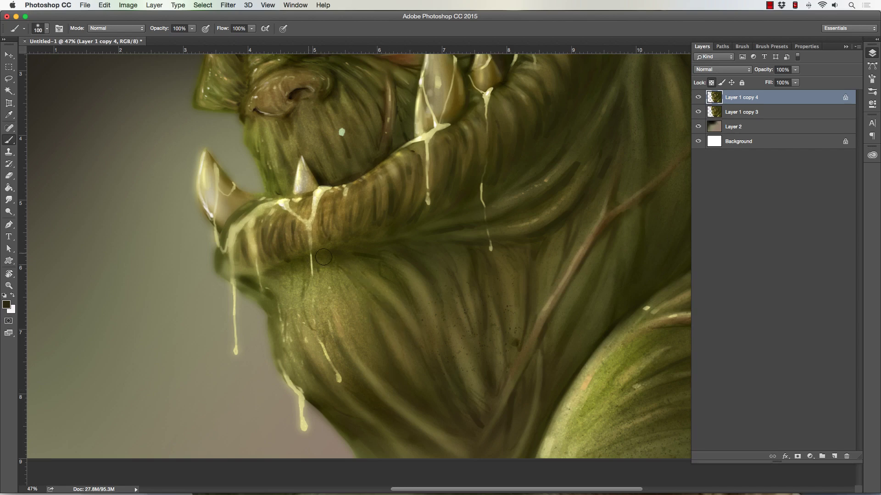
pyautogui.press(']')
# Paint thin dark wrinkles along the lower lip and its front end with a small 10 to 15 px brush
pyautogui.press('[')
pyautogui.press('[')
pyautogui.press('[')
pyautogui.press('[')
pyautogui.press('[')
pyautogui.press('[')
pyautogui.moveTo(379, 183); pyautogui.dragTo(379, 204)
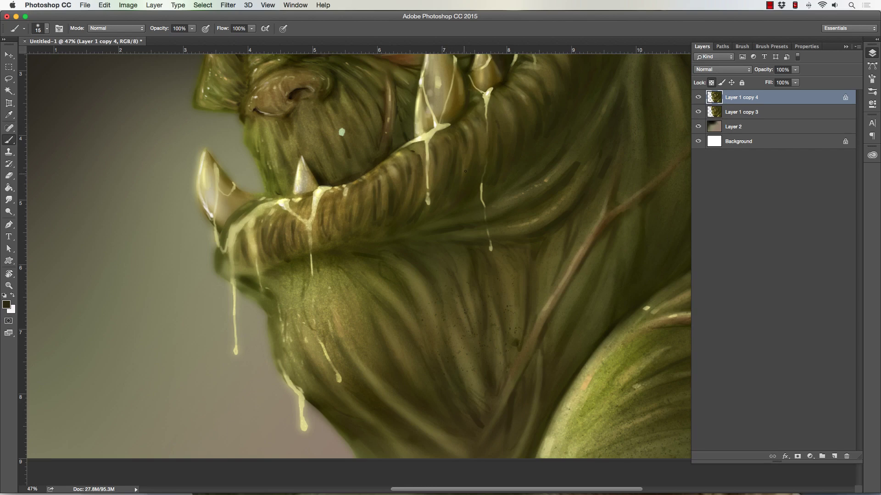
pyautogui.moveTo(251, 261); pyautogui.dragTo(247, 235)
pyautogui.moveTo(240, 270)
pyautogui.mouseDown()
pyautogui.moveTo(238, 246)
pyautogui.moveTo(224, 270)
pyautogui.mouseUp()
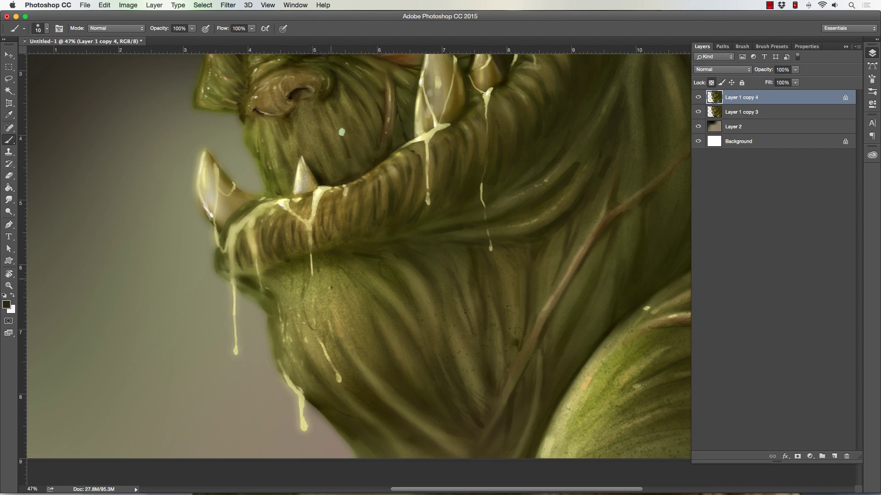
# Draw thin dark creases down the front of the neck below the lip with a 15 to 35 px brush
pyautogui.press(']')
pyautogui.press('[')
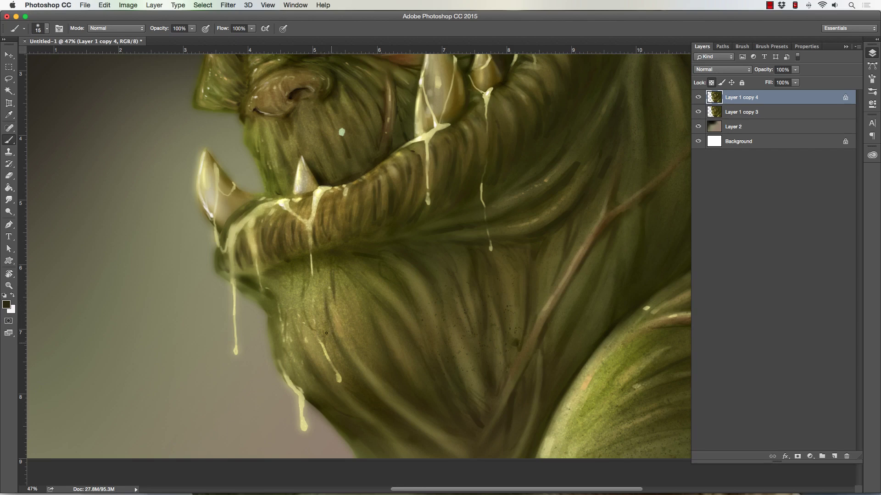
pyautogui.press(']')
pyautogui.moveTo(303, 336); pyautogui.dragTo(301, 294)
pyautogui.press(']')
pyautogui.press(']')
pyautogui.press(']')
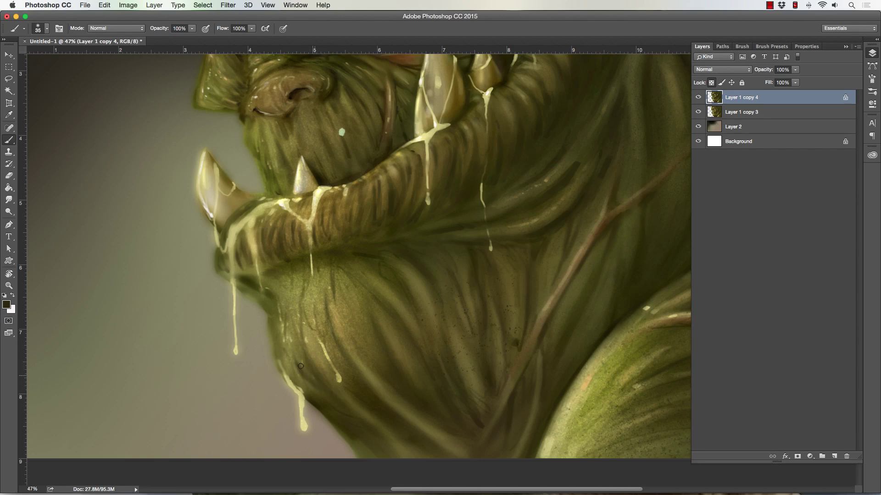
pyautogui.press('[')
pyautogui.press('[')
pyautogui.press(']')
pyautogui.press(']')
# Compare the whole painting with Layer 1 copy 4 hidden and shown
pyautogui.click(9, 285)
pyautogui.keyDown('alt'); pyautogui.click(230, 253); pyautogui.keyUp('alt')
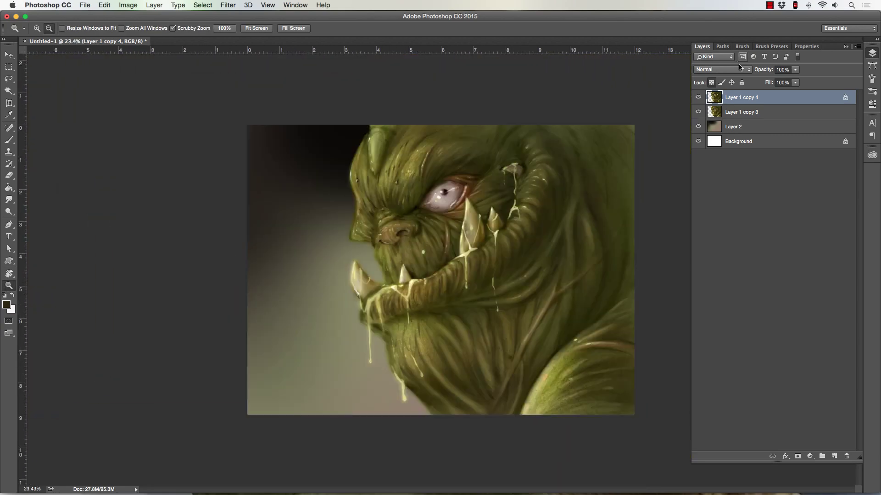
pyautogui.click(699, 97)
pyautogui.click(698, 98)
pyautogui.click(699, 98)
pyautogui.click(699, 98)
pyautogui.click(698, 97)
pyautogui.click(698, 97)
pyautogui.moveTo(485, 341); pyautogui.dragTo(492, 340)
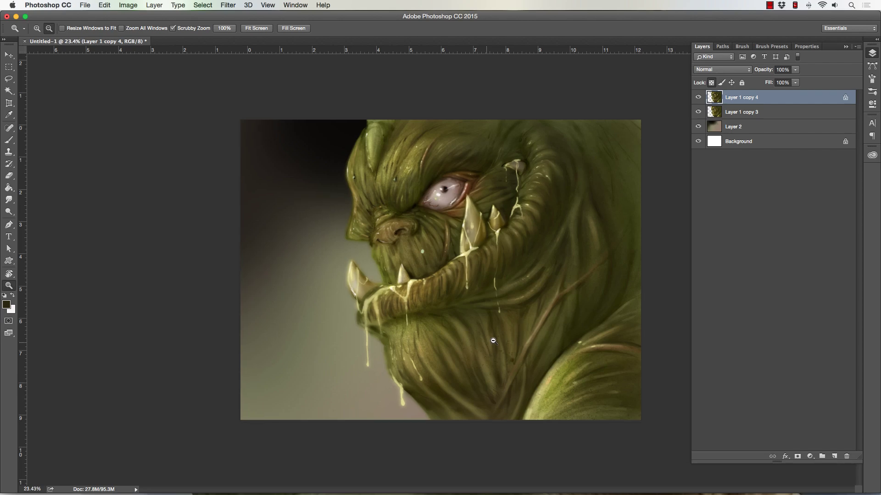
# Brighten the front neck folds with the Dodge tool on Highlights at 48% exposure, using a 100 px brush
pyautogui.click(10, 212)
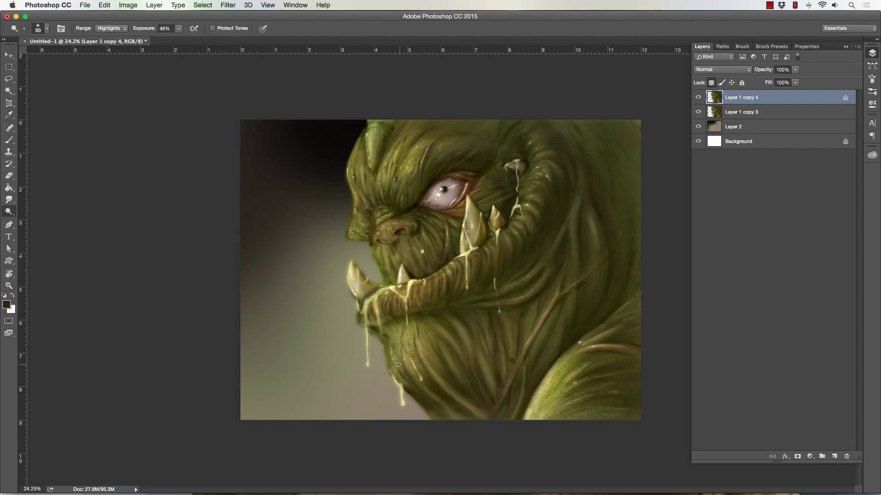
pyautogui.press(']')
pyautogui.press(']')
pyautogui.press(']')
pyautogui.press(']')
pyautogui.press(']')
pyautogui.press(']')
pyautogui.press(']')
pyautogui.press(']')
pyautogui.press(']')
pyautogui.press('[')
pyautogui.press('[')
pyautogui.press('[')
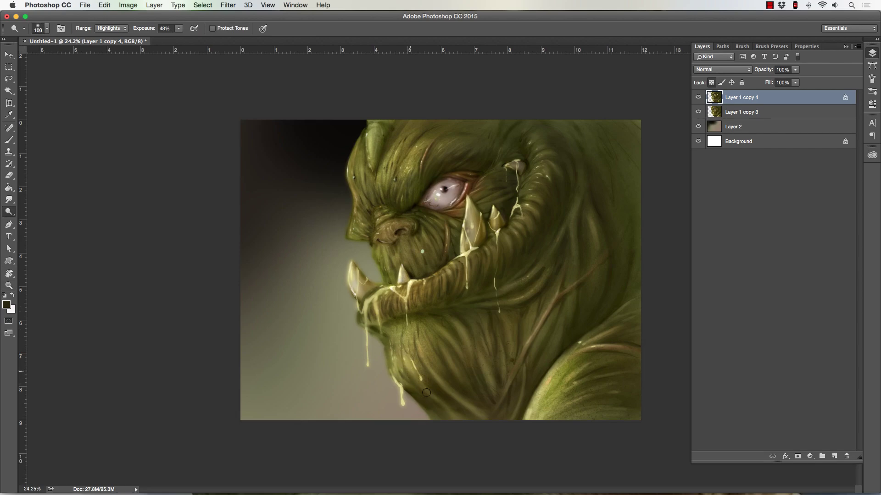
pyautogui.moveTo(414, 342); pyautogui.dragTo(426, 360)
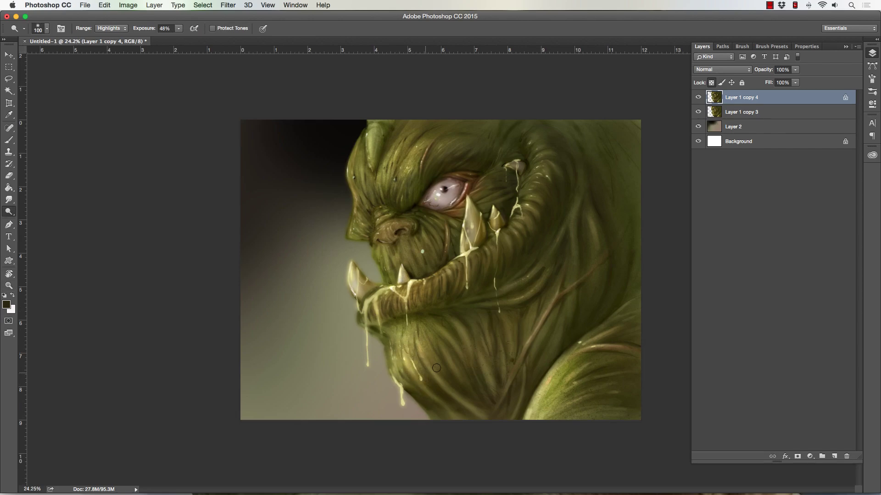
# Dodge fine highlights along the ridges of the neck folds, reducing the brush to 15 px
pyautogui.press('[')
pyautogui.press('[')
pyautogui.press('[')
pyautogui.press('[')
pyautogui.press('[')
pyautogui.press('[')
pyautogui.press('[')
pyautogui.press('[')
pyautogui.press('[')
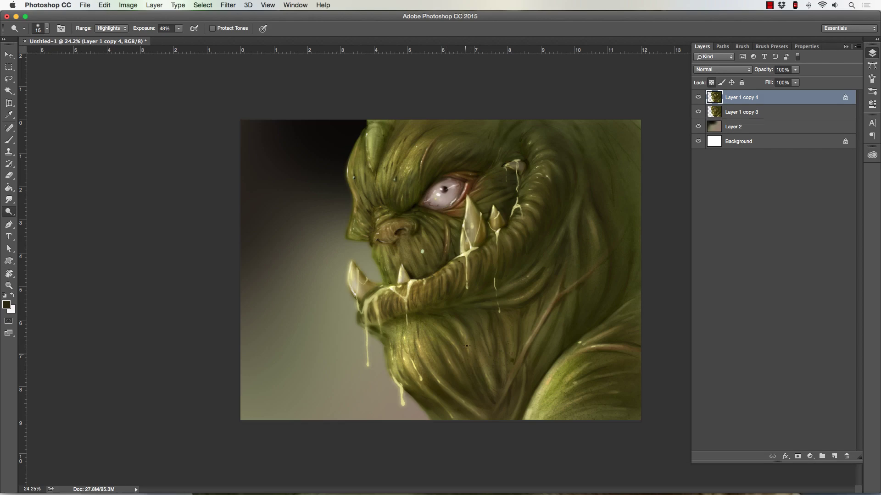
# Dodge further highlights on the neck folds and shoulder, varying the brush size
pyautogui.press(']')
pyautogui.press(']')
pyautogui.press(']')
pyautogui.press(']')
pyautogui.press(']')
pyautogui.press('[')
pyautogui.press('[')
pyautogui.press('[')
pyautogui.press('[')
pyautogui.press('[')
pyautogui.press('[')
pyautogui.press('[')
pyautogui.press('[')
pyautogui.press('[')
pyautogui.press('[')
# Dodge a bright rim along the face's front edge at the nose tip, brow and upper lip with a 15 to 20 px brush
pyautogui.press(']')
pyautogui.press(']')
pyautogui.moveTo(347, 237)
pyautogui.mouseDown()
pyautogui.moveTo(357, 238)
pyautogui.moveTo(349, 225)
pyautogui.moveTo(348, 232)
pyautogui.mouseUp()
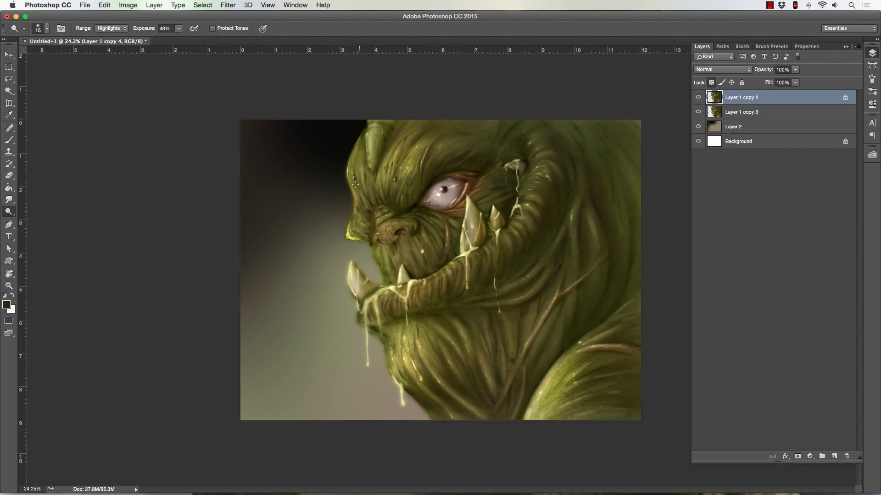
pyautogui.moveTo(352, 185)
pyautogui.mouseDown()
pyautogui.moveTo(354, 199)
pyautogui.moveTo(350, 159)
pyautogui.moveTo(349, 172)
pyautogui.mouseUp()
pyautogui.press(']')
pyautogui.press('[')
pyautogui.moveTo(376, 239)
pyautogui.mouseDown()
pyautogui.moveTo(386, 241)
pyautogui.moveTo(374, 241)
pyautogui.mouseUp()
pyautogui.press(']')
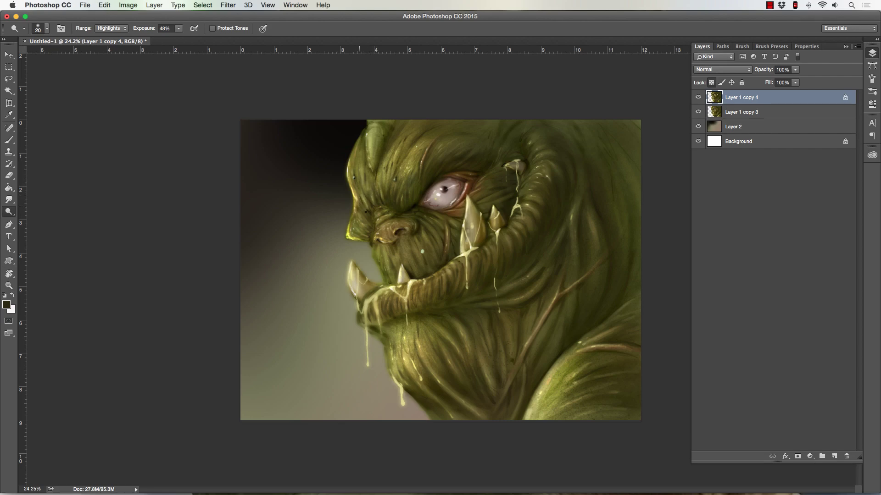
pyautogui.press('[')
# Paint a yellow rim light down the chin and neck edge with the 25 px Stipple Painter Brush, sampling the colour from the nose tip
pyautogui.click(9, 140)
pyautogui.click(40, 29)
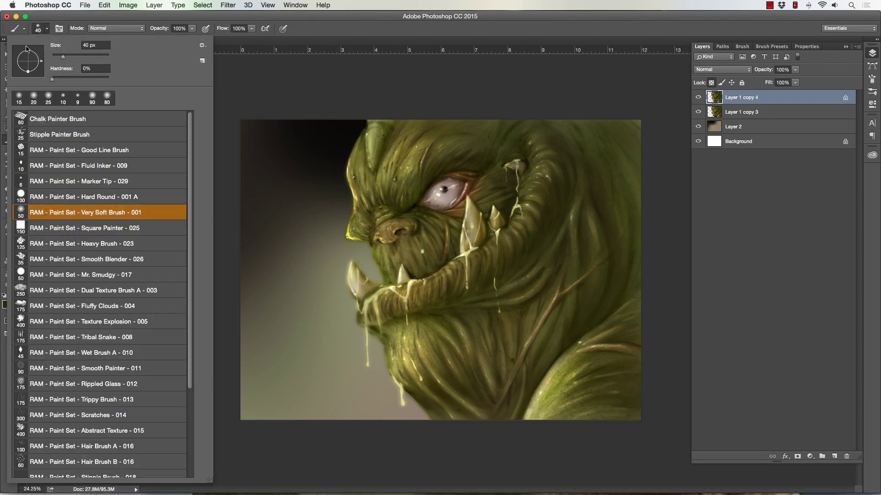
pyautogui.click(31, 137)
pyautogui.click(323, 97)
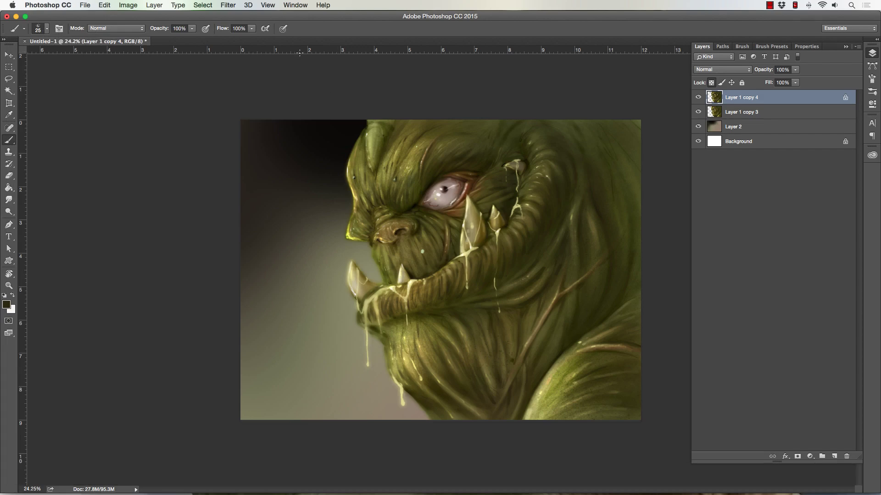
pyautogui.keyDown('alt'); pyautogui.click(351, 231); pyautogui.keyUp('alt')
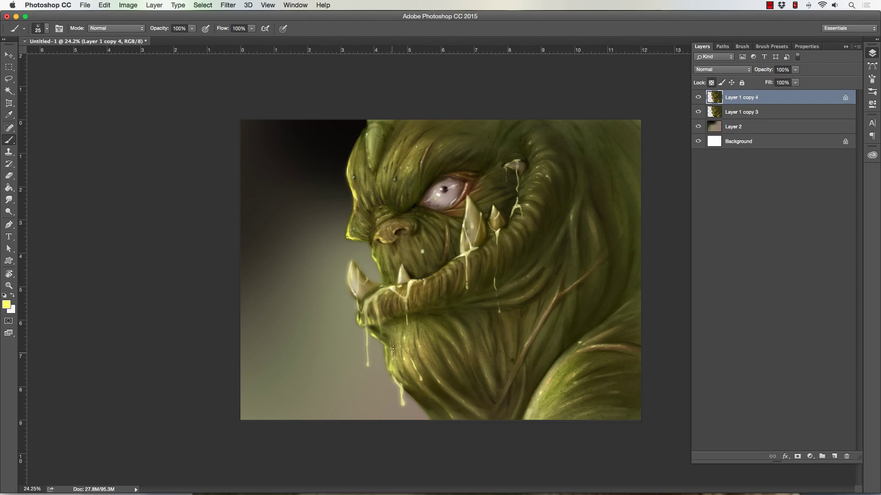
pyautogui.moveTo(392, 373)
pyautogui.mouseDown()
pyautogui.moveTo(424, 410)
pyautogui.moveTo(403, 393)
pyautogui.moveTo(434, 421)
pyautogui.mouseUp()
pyautogui.moveTo(416, 393)
pyautogui.mouseDown()
pyautogui.moveTo(439, 424)
pyautogui.moveTo(448, 416)
pyautogui.mouseUp()
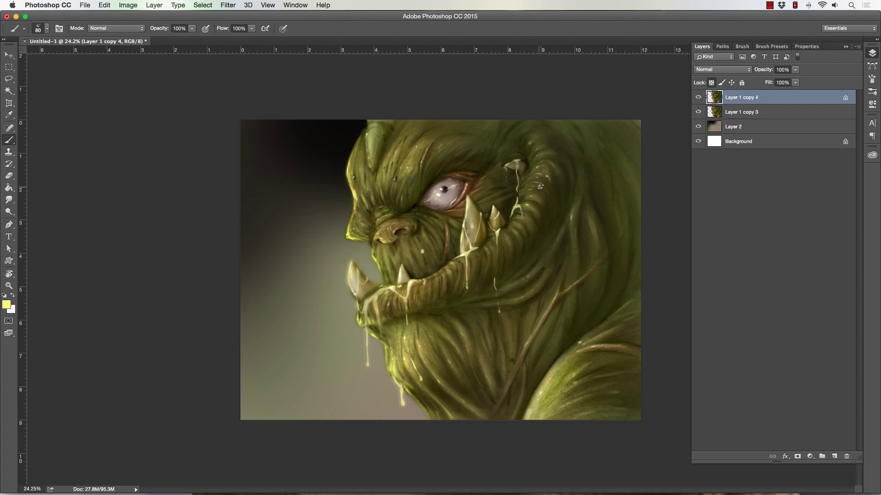
# Stipple yellow skin highlights over the cheek ridge and brow, varying the Stipple Painter Brush size around 80 px
pyautogui.press(']')
pyautogui.press(']')
pyautogui.press(']')
pyautogui.press(']')
pyautogui.press(']')
pyautogui.press(']')
pyautogui.press(']')
pyautogui.press(']')
pyautogui.press('[')
pyautogui.press('[')
pyautogui.press('[')
pyautogui.press('[')
pyautogui.press('[')
pyautogui.press('[')
pyautogui.press('[')
pyautogui.press('[')
pyautogui.press('[')
pyautogui.press('[')
# Darken the skin behind the jaw with a large textured Burn tool on Midtones at 5% exposure, reducing its size from 700 to 500 px
pyautogui.click(9, 285)
pyautogui.moveTo(309, 248)
pyautogui.mouseDown()
pyautogui.moveTo(334, 285)
pyautogui.moveTo(304, 293)
pyautogui.moveTo(309, 258)
pyautogui.mouseUp()
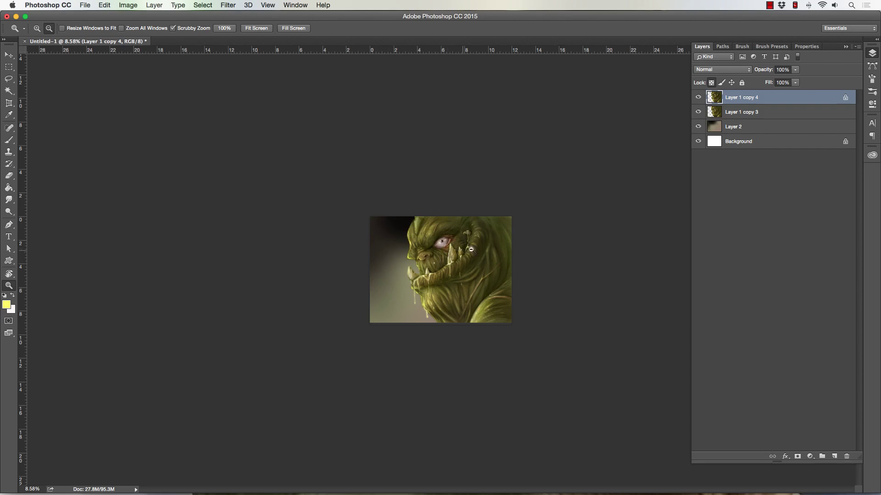
pyautogui.moveTo(471, 249); pyautogui.dragTo(492, 228)
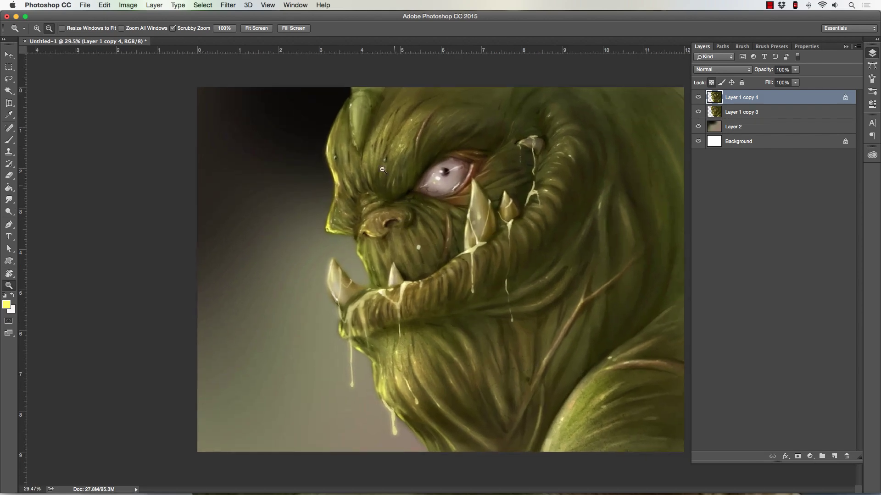
pyautogui.moveTo(371, 178); pyautogui.dragTo(393, 148)
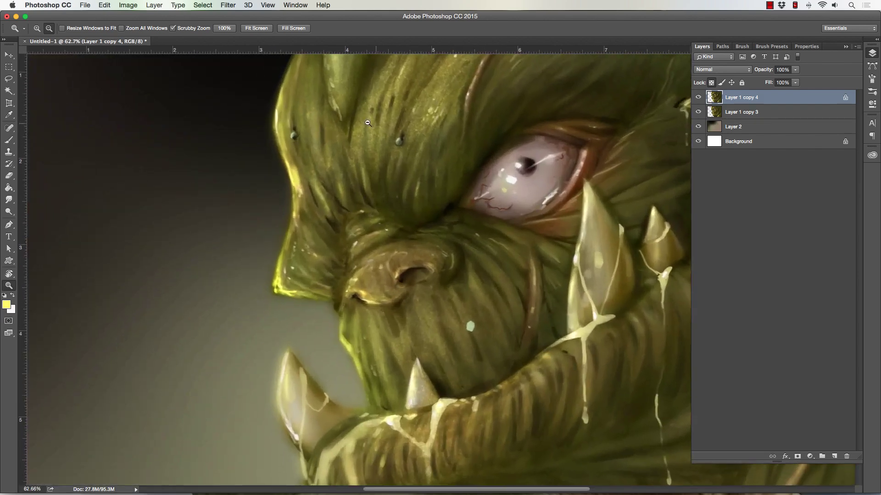
pyautogui.moveTo(349, 196); pyautogui.dragTo(329, 237)
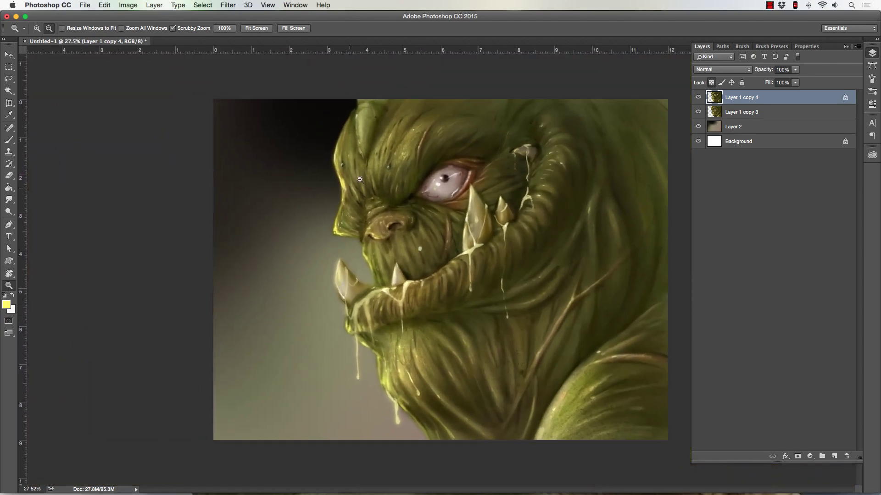
pyautogui.moveTo(8, 212); pyautogui.dragTo(41, 218)
pyautogui.press('[')
pyautogui.press('[')
pyautogui.press('[')
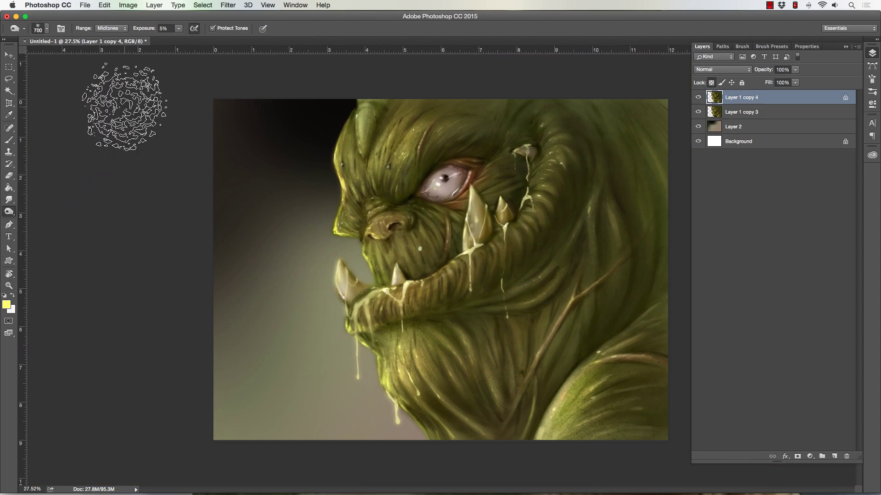
pyautogui.moveTo(587, 309)
pyautogui.mouseDown()
pyautogui.moveTo(538, 357)
pyautogui.moveTo(551, 267)
pyautogui.moveTo(574, 352)
pyautogui.moveTo(526, 360)
pyautogui.moveTo(463, 316)
pyautogui.moveTo(498, 374)
pyautogui.moveTo(570, 318)
pyautogui.moveTo(513, 313)
pyautogui.moveTo(406, 374)
pyautogui.moveTo(422, 316)
pyautogui.moveTo(408, 288)
pyautogui.mouseUp()
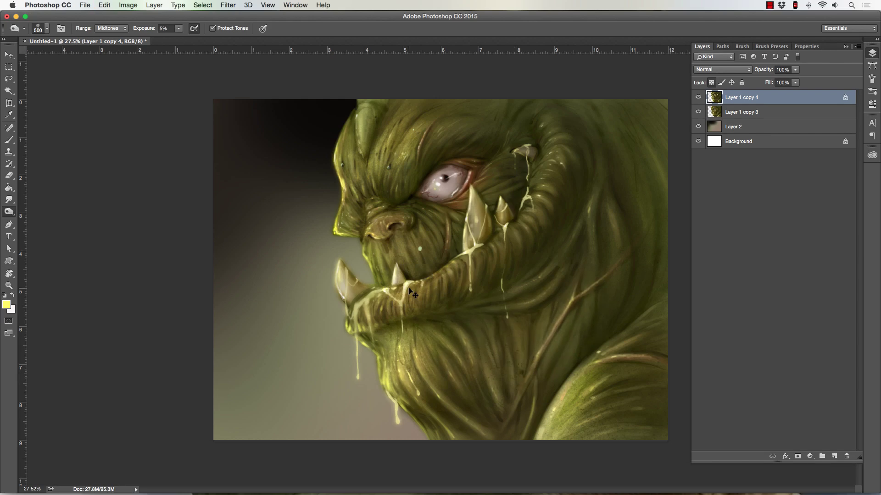
# Raise the Burn exposure to 15% and darken the back of the neck above the shoulder, reducing the brush from 700 to 400 px
pyautogui.click(178, 29)
pyautogui.moveTo(179, 38); pyautogui.dragTo(184, 38)
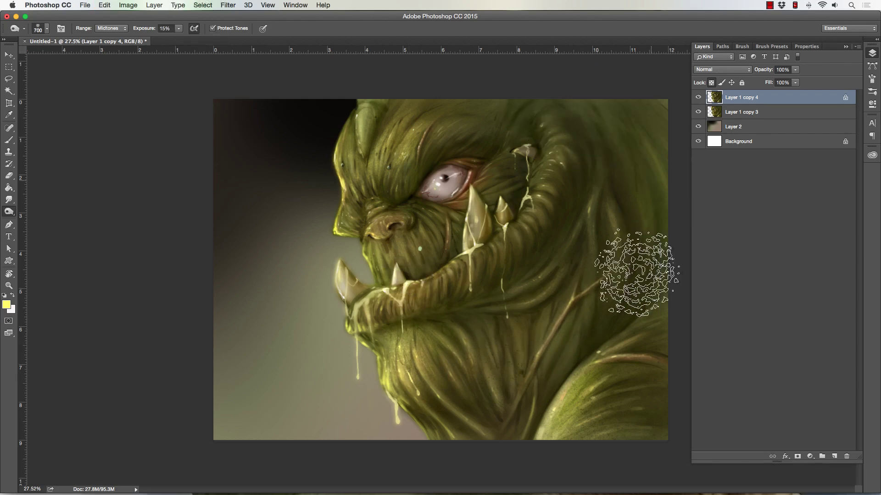
pyautogui.press('[')
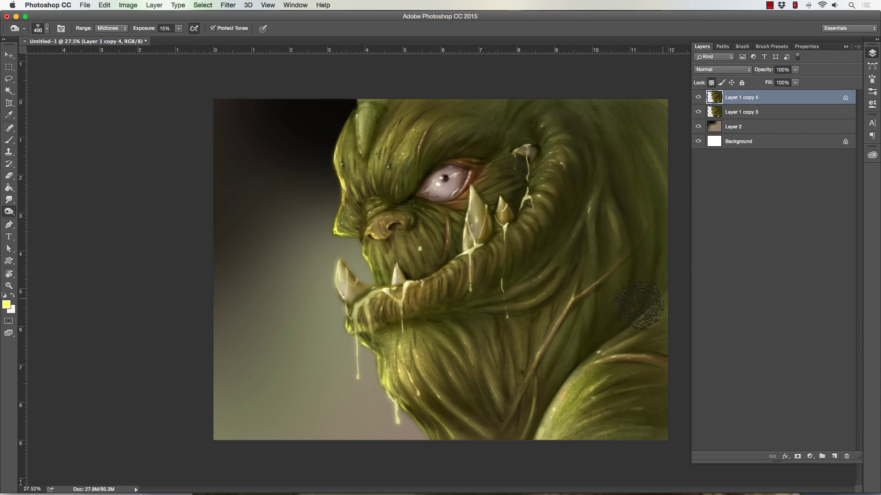
pyautogui.press('[')
# Burn a mottled dark texture into the background on Layer 2, enlarging the brush to 800 px
pyautogui.click(733, 127)
pyautogui.press(']')
pyautogui.press(']')
pyautogui.press(']')
pyautogui.press(']')
pyautogui.moveTo(241, 330)
pyautogui.mouseDown()
pyautogui.moveTo(237, 361)
pyautogui.moveTo(305, 362)
pyautogui.moveTo(301, 321)
pyautogui.moveTo(226, 325)
pyautogui.mouseUp()
pyautogui.press(']')
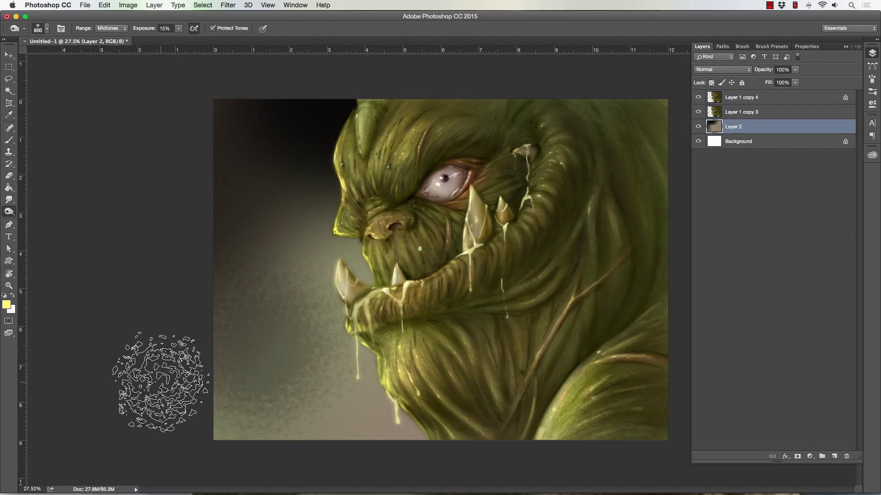
# Undo the mottled background burn and darken the base of the neck on Layer 1 copy 4, reducing the Burn brush to 300 px
pyautogui.press('super+z')
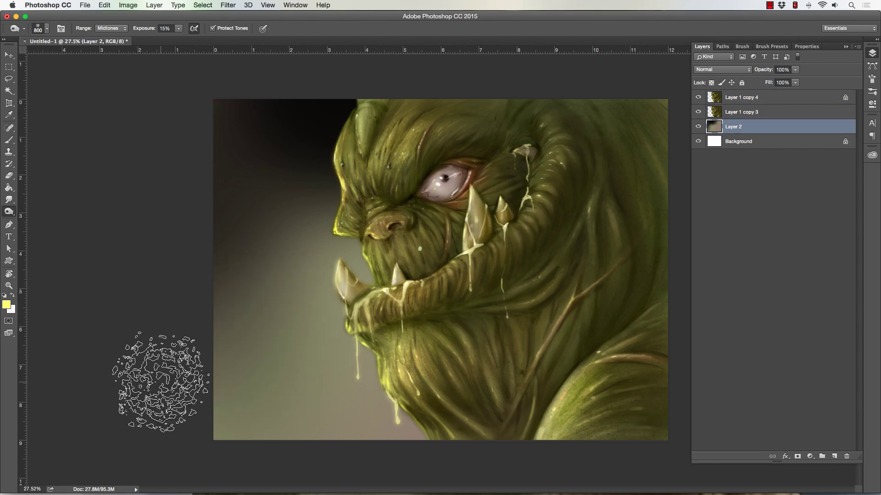
pyautogui.click(751, 98)
pyautogui.press('[')
pyautogui.press('[')
pyautogui.press('[')
pyautogui.press('[')
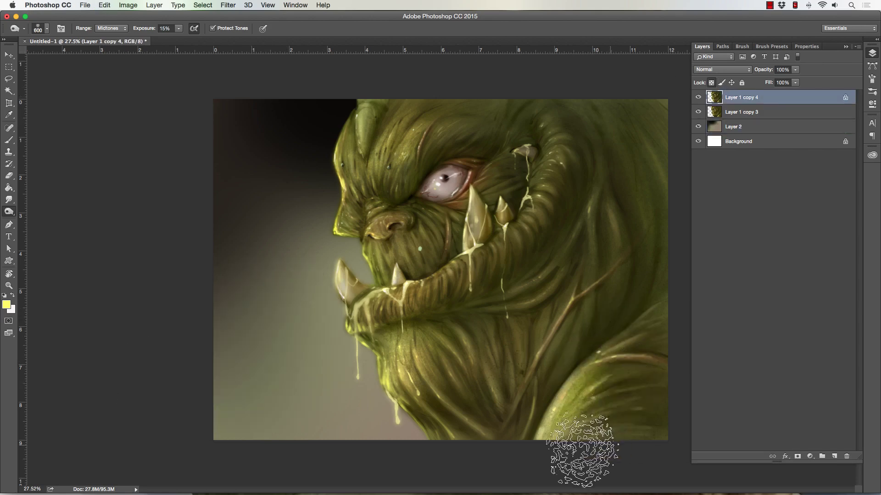
pyautogui.press('[')
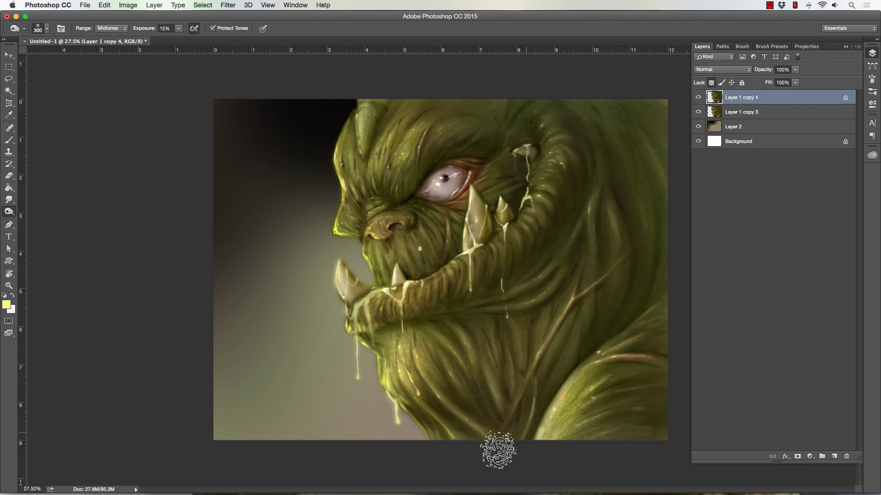
# Burn shadows into the chin and neck creases and beneath the lower lip, reducing the brush from 250 to 100 px
pyautogui.press('[')
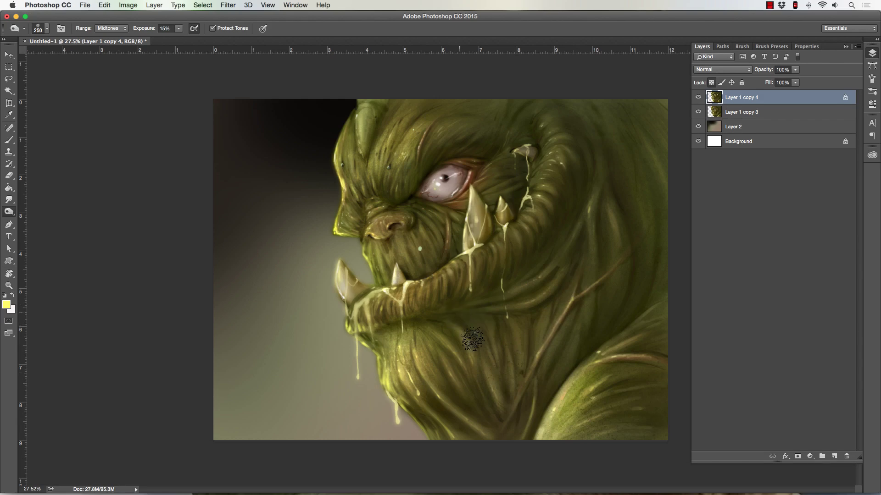
pyautogui.press('[')
pyautogui.press('[')
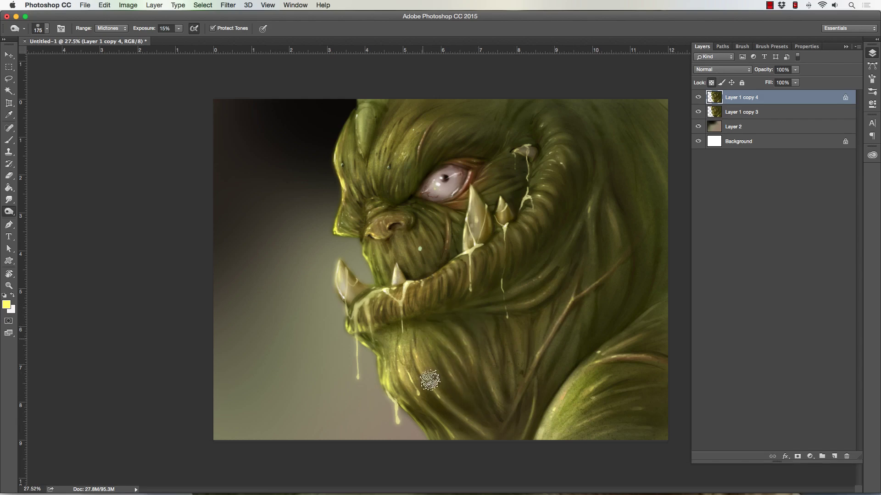
pyautogui.press('[')
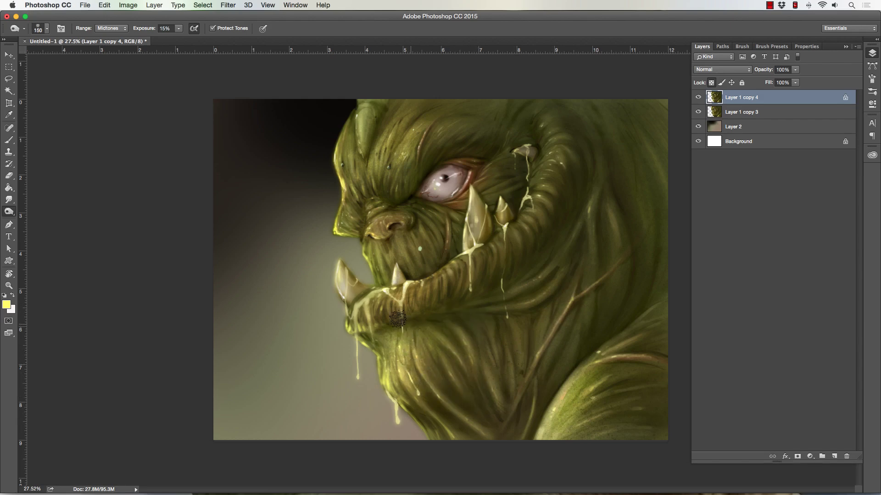
pyautogui.press('[')
# Darken the upper back of the head behind the jaw ridge with the Burn brush at 250 to 300 px
pyautogui.press(']')
pyautogui.press(']')
pyautogui.press(']')
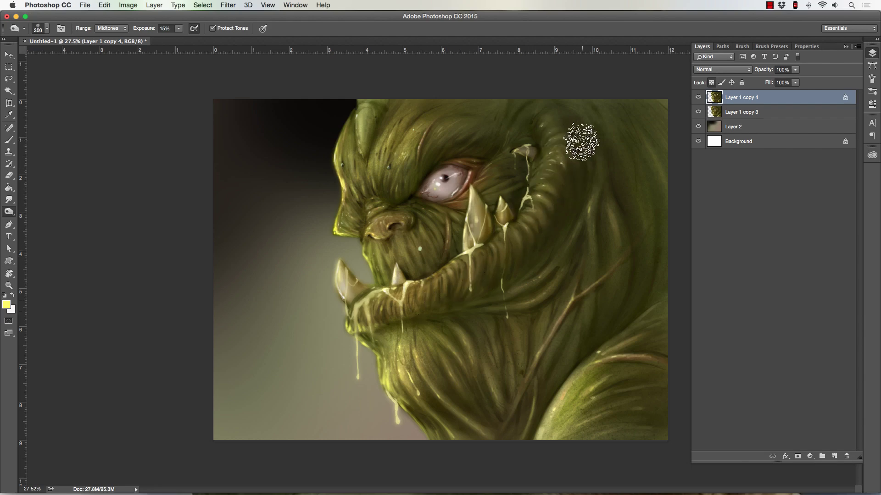
pyautogui.press(']')
pyautogui.press(']')
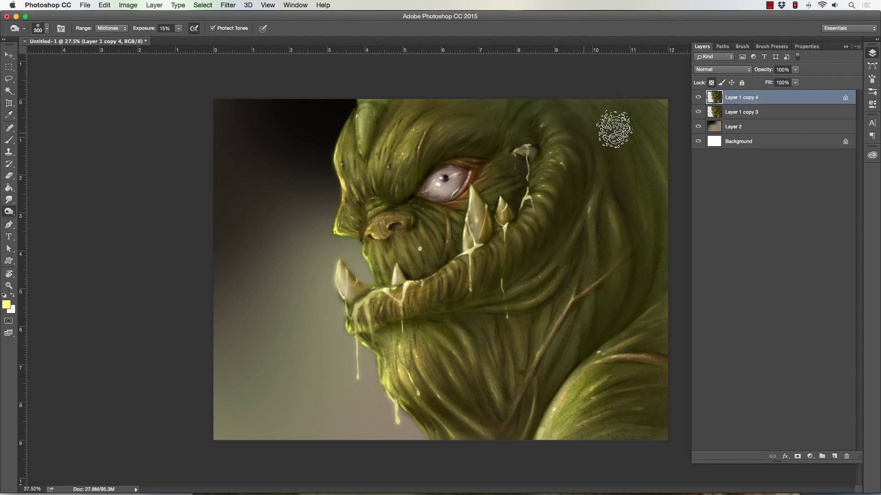
pyautogui.press('[')
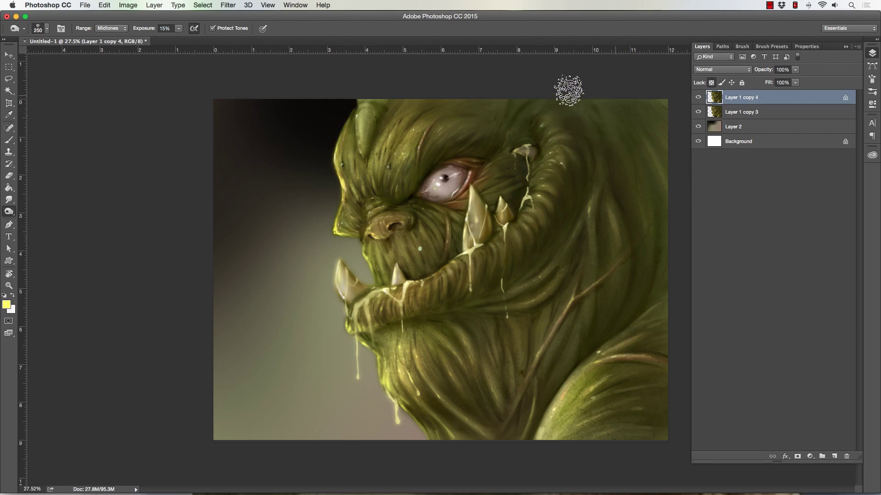
# Burn the skin around the nose, mouth and eye corner at 150 to 250 px, enlarging the brush to 400 px for broader areas
pyautogui.press('[')
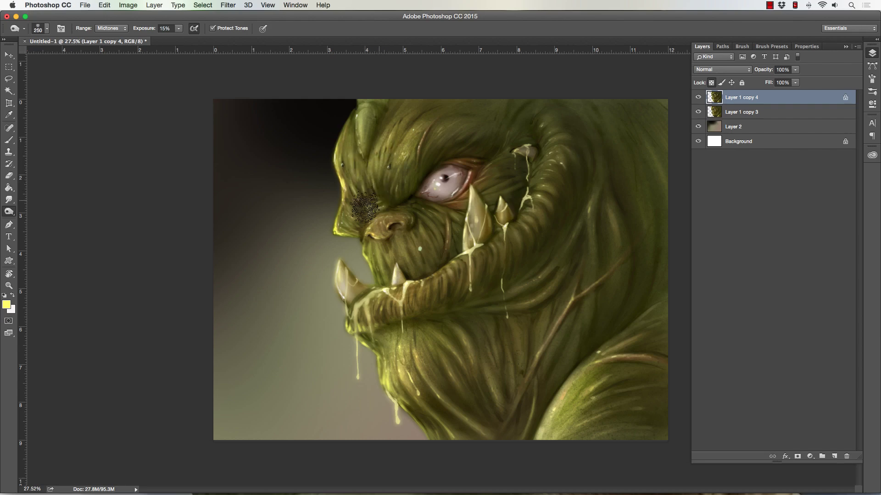
pyautogui.press('[')
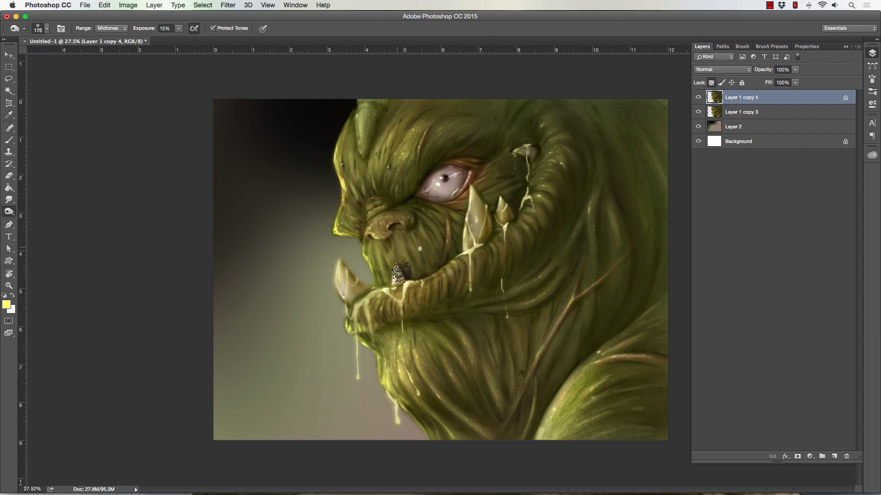
pyautogui.press('[')
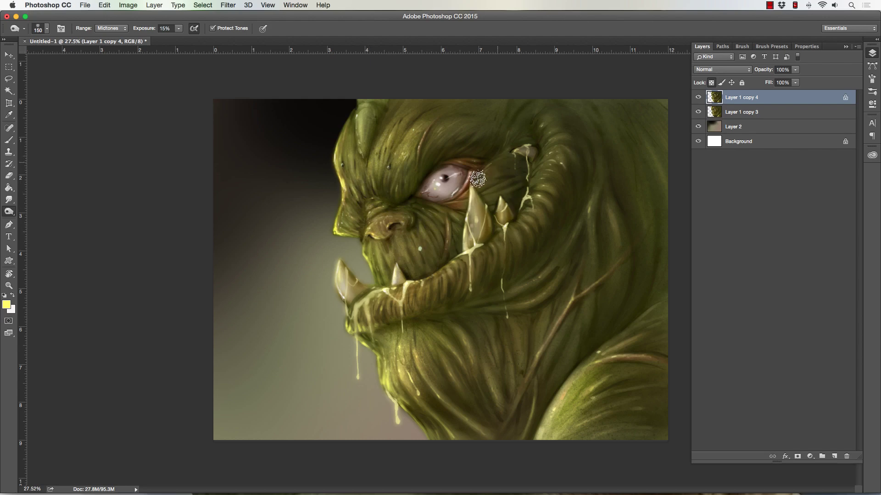
pyautogui.press(']')
pyautogui.press('[')
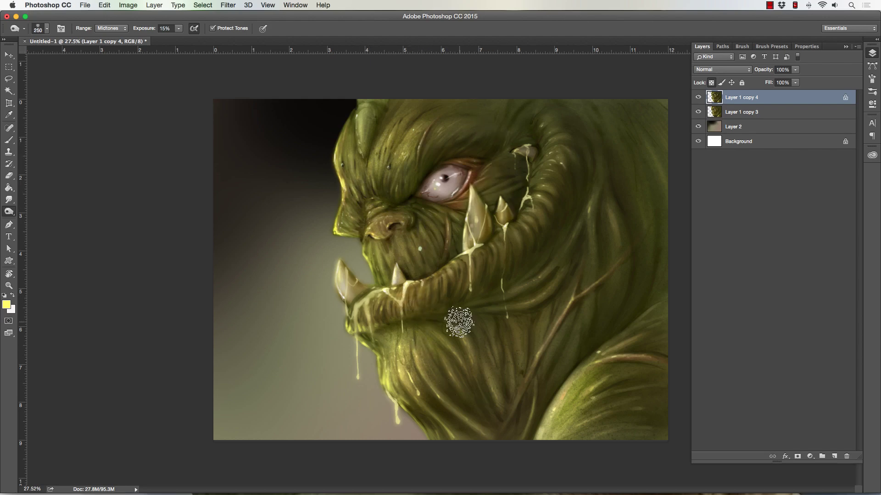
pyautogui.press(']')
pyautogui.press(']')
pyautogui.press(']')
pyautogui.press(']')
pyautogui.press(']')
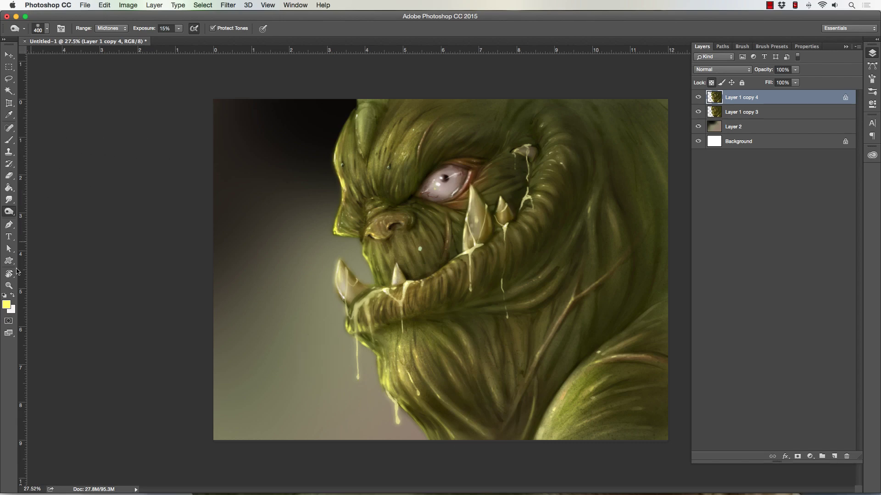
# Paint fine yellow highlight strokes along the skin folds behind the eye with the Brush tool at about 10 px
pyautogui.click(9, 285)
pyautogui.moveTo(434, 119); pyautogui.dragTo(485, 120)
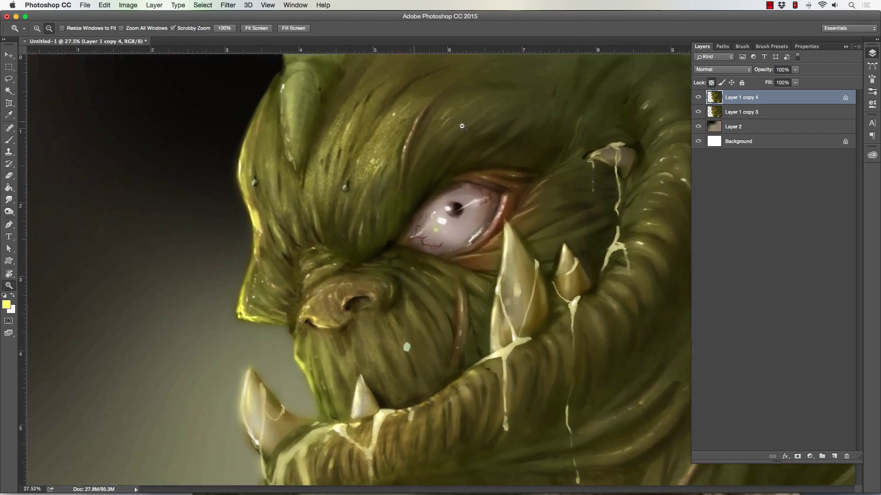
pyautogui.click(8, 140)
pyautogui.press(']')
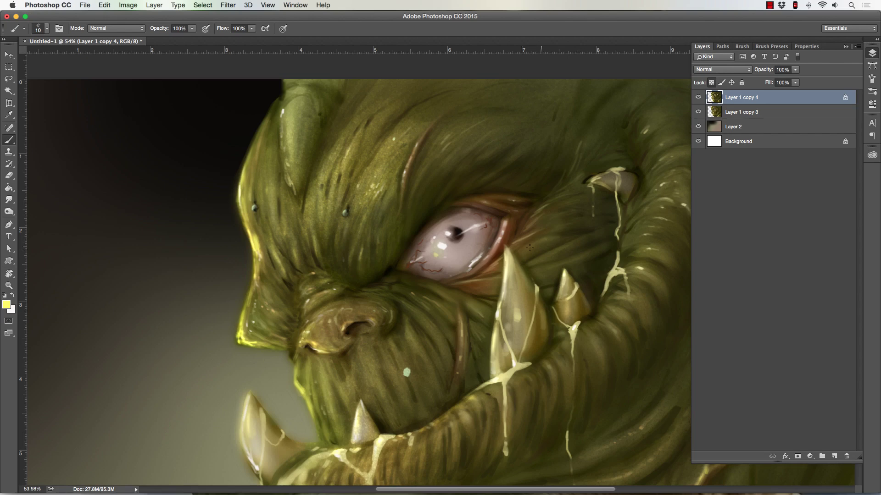
pyautogui.moveTo(537, 261); pyautogui.dragTo(597, 231)
pyautogui.press('super+z')
pyautogui.press(']')
pyautogui.press('[')
pyautogui.press('[')
pyautogui.press(']')
pyautogui.press(']')
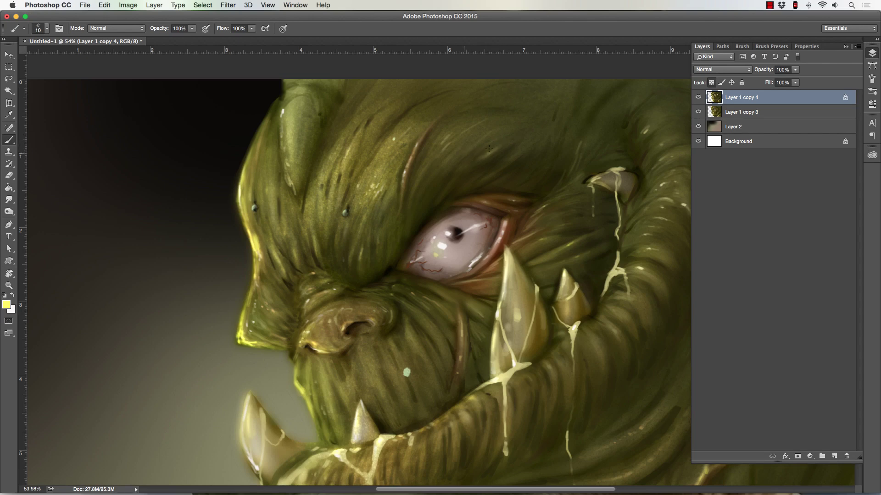
# Step back through the recent unwanted strokes and paint a thin yellow highlight along the forehead horn with an 8 px brush
pyautogui.press('[')
pyautogui.press('[')
pyautogui.press('alt+super+z')
pyautogui.press('alt+super+z')
pyautogui.press('alt+super+z')
pyautogui.press('alt+super+z')
pyautogui.press('alt+super+z')
pyautogui.press('alt+super+z')
pyautogui.moveTo(288, 114)
pyautogui.mouseDown()
pyautogui.moveTo(289, 133)
pyautogui.moveTo(292, 102)
pyautogui.mouseUp()
# Load the saved Jaw Bone channel as a new selection
pyautogui.press('z')
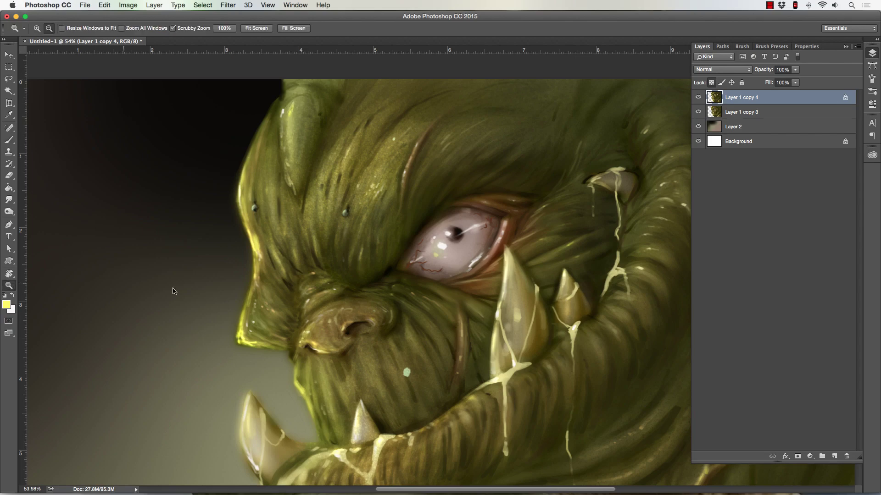
pyautogui.scroll(-5, 250, 294)
pyautogui.scroll(5, 497, 124)
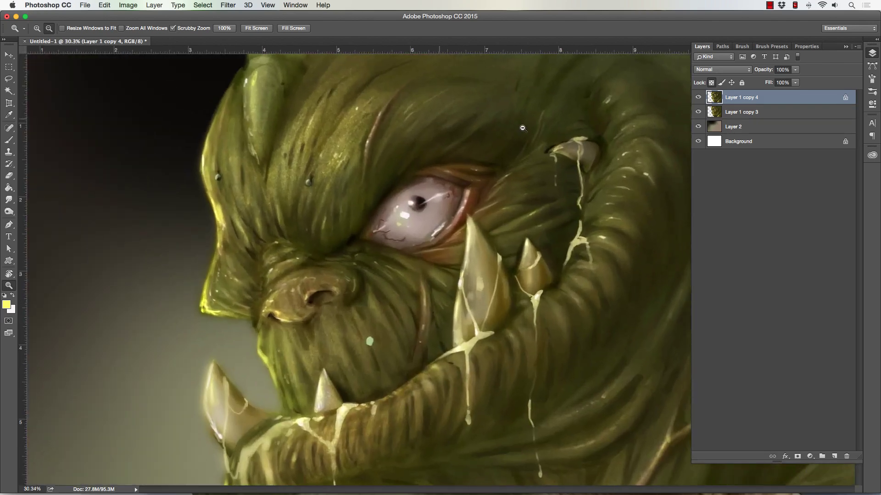
pyautogui.moveTo(380, 241); pyautogui.dragTo(321, 222)
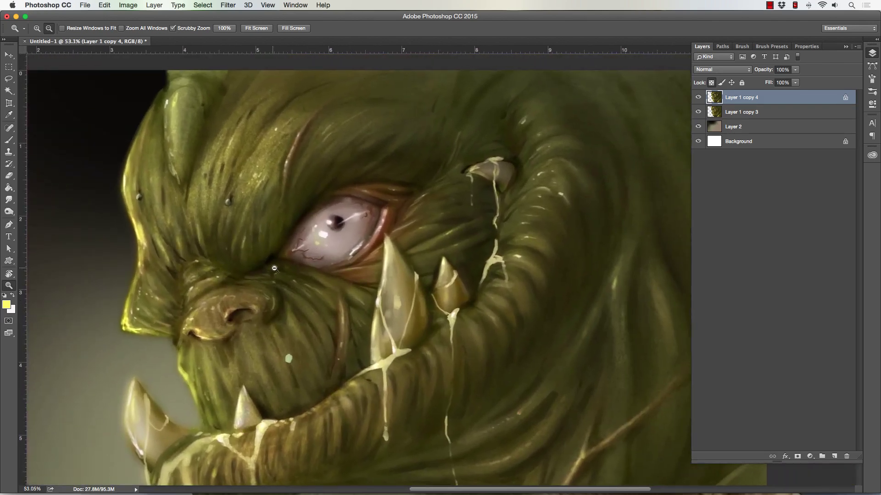
pyautogui.scroll(-2, 252, 241)
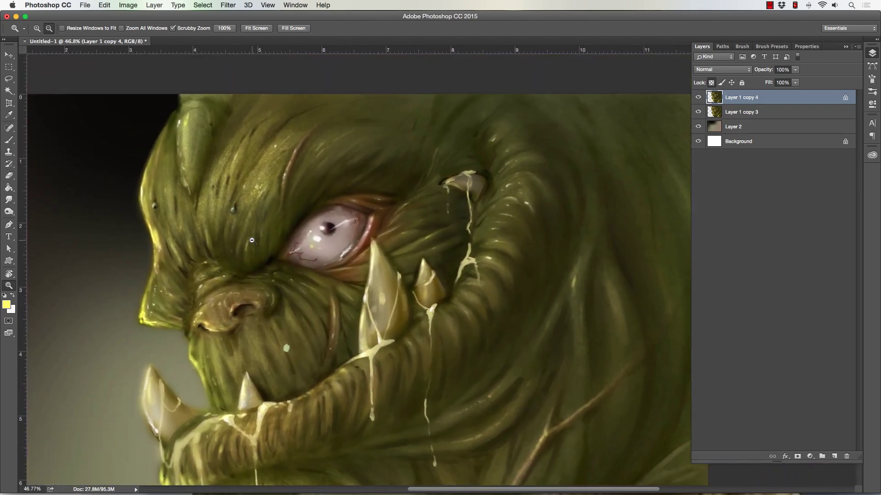
pyautogui.click(195, 8)
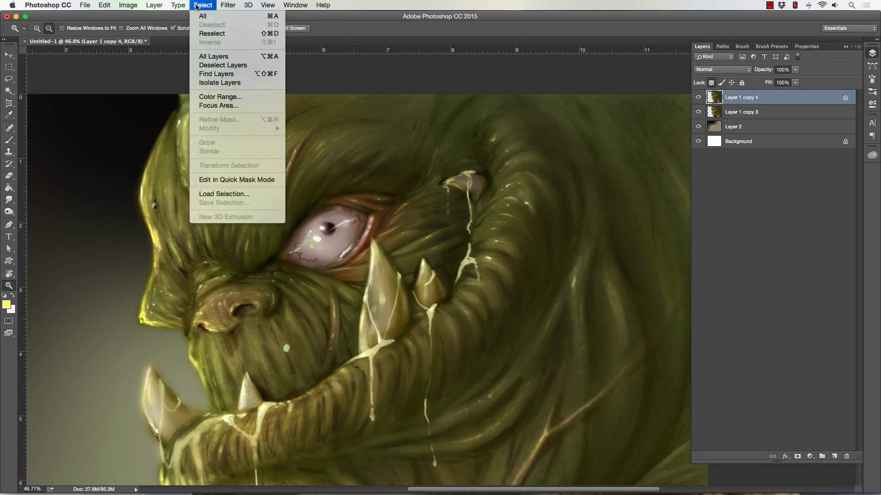
pyautogui.click(205, 194)
pyautogui.click(244, 133)
pyautogui.click(244, 149)
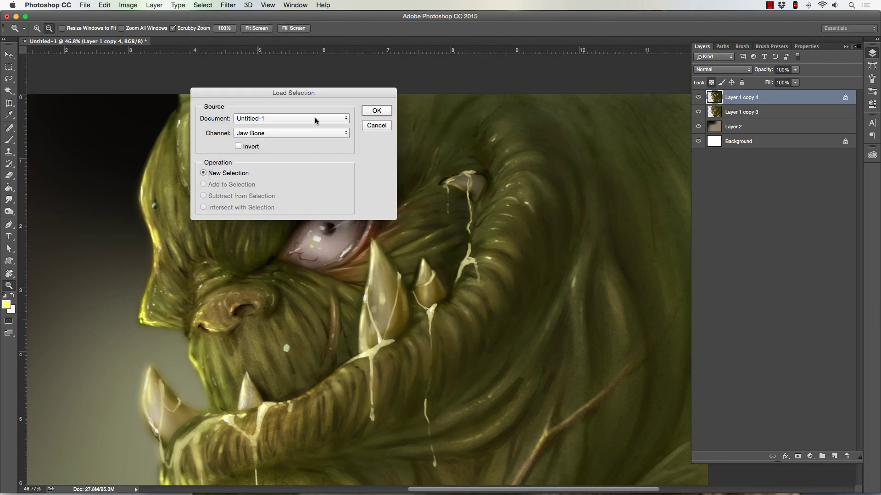
pyautogui.click(377, 110)
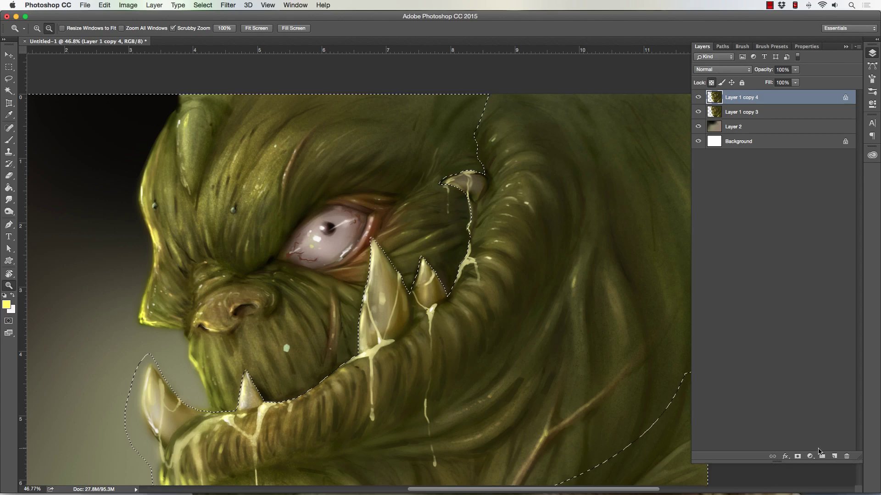
# Add a new layer above Layer 1 copy 4, keep the jaw selection active and set the foreground color to #1b1b07
pyautogui.click(834, 456)
pyautogui.press('super+d')
pyautogui.press('super+shift+d')
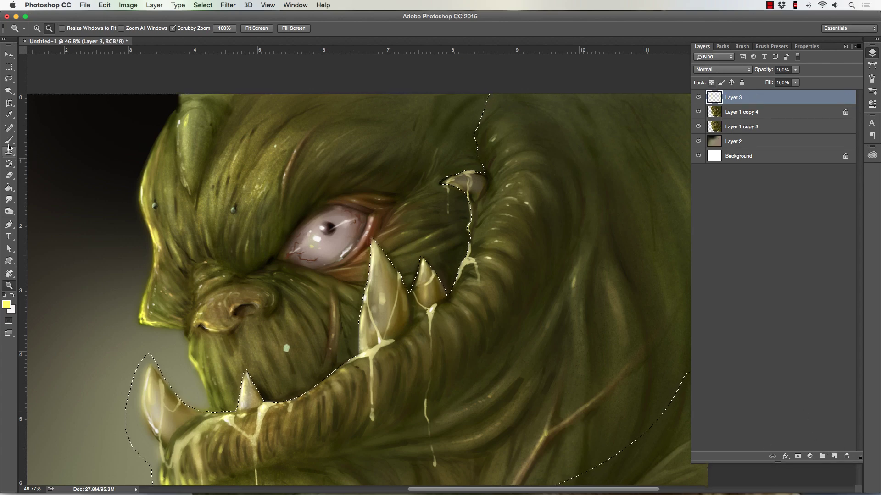
pyautogui.press('i')
pyautogui.click(7, 304)
pyautogui.click(221, 232)
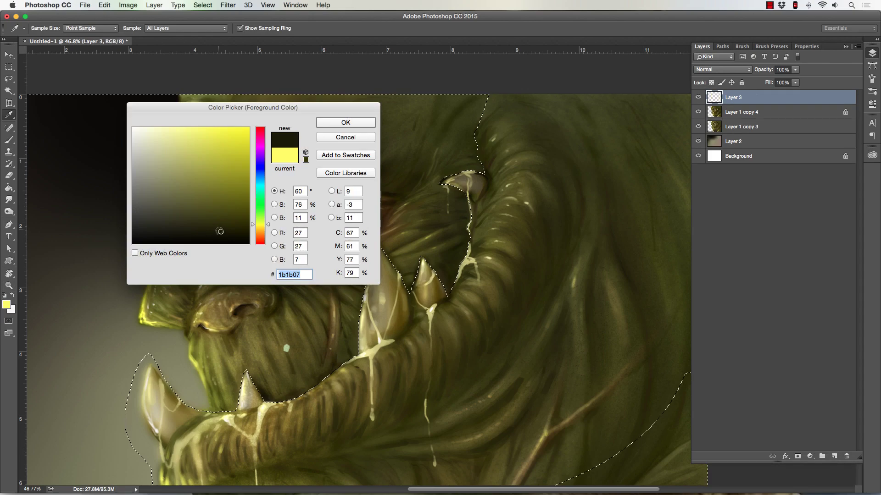
pyautogui.click(346, 123)
# Switch to the Brush tool with the Chalk Painter Brush preset
pyautogui.press('b')
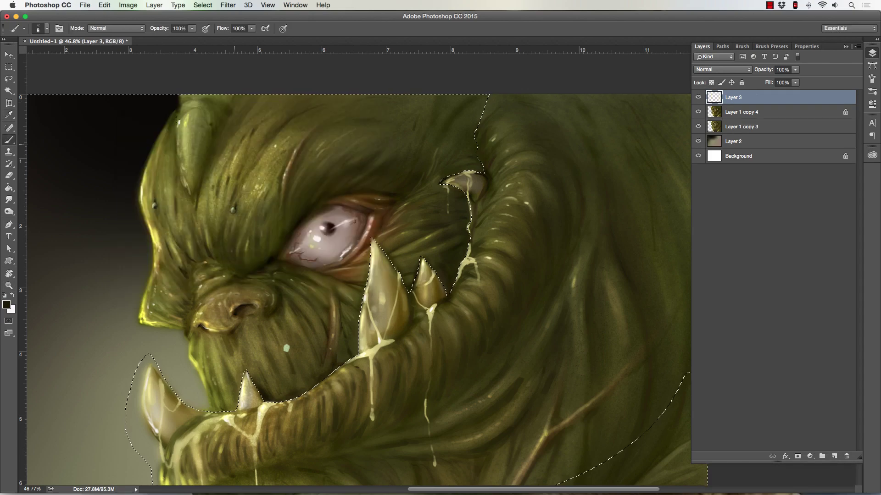
pyautogui.click(47, 28)
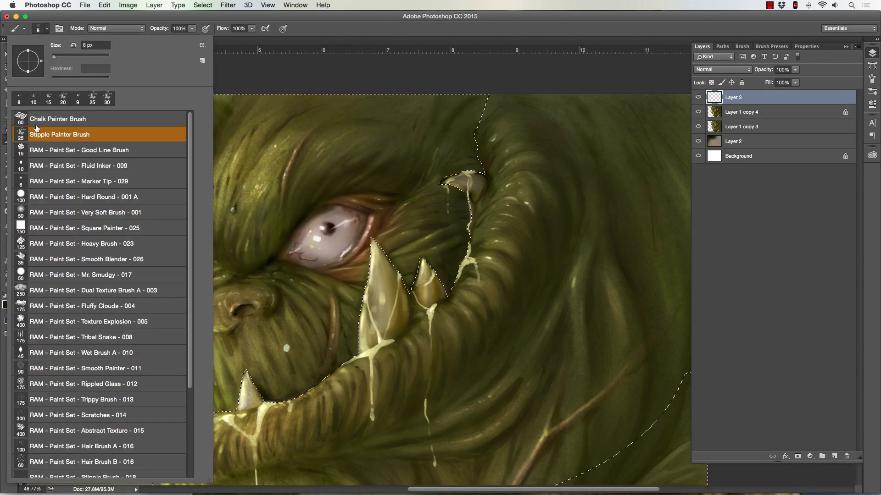
pyautogui.click(59, 118)
pyautogui.click(229, 64)
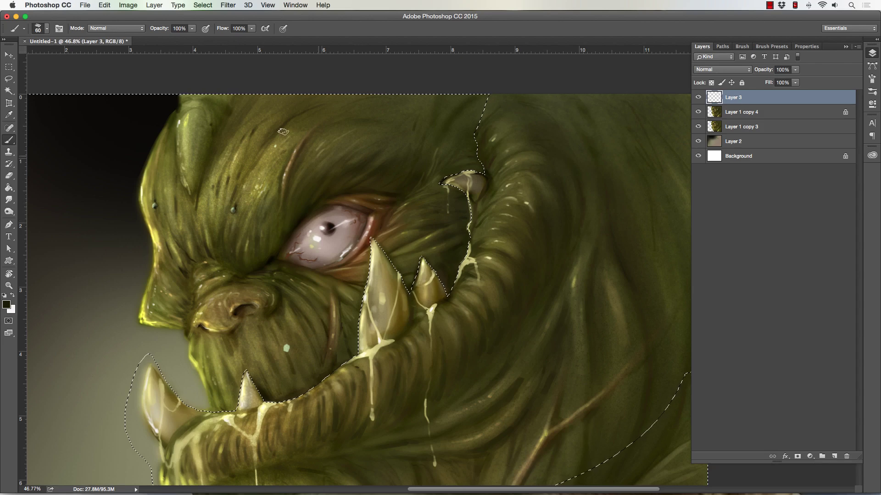
# Try a dark cast-shadow stroke behind the large tusk with the chalk brush at about 30 px
pyautogui.press('[')
pyautogui.press('[')
pyautogui.press('[')
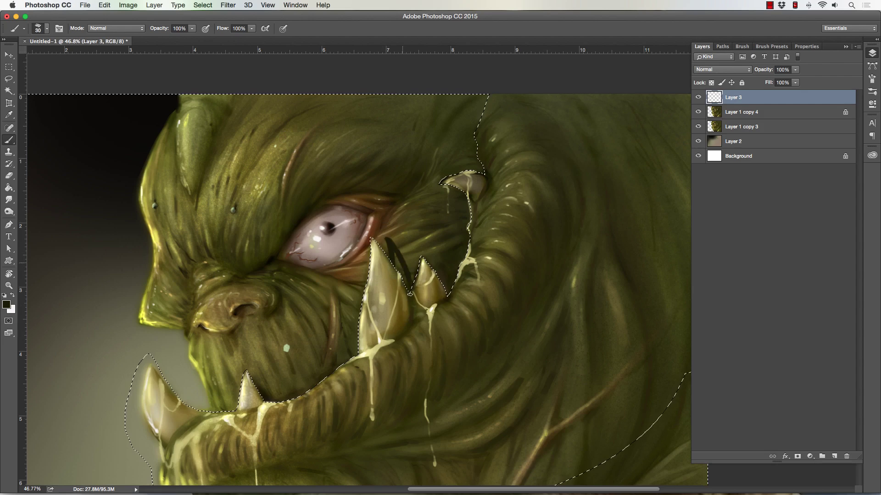
pyautogui.press('super+z')
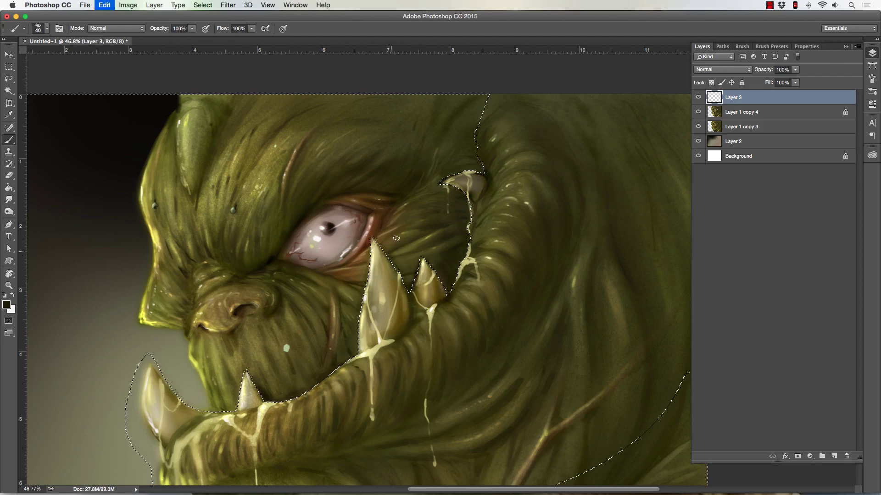
# Paint a dark cast shadow on the cheek behind the large tusk, using the chalk brush at 25 to 30 px
pyautogui.press('[')
pyautogui.press('[')
pyautogui.press('[')
pyautogui.moveTo(389, 234)
pyautogui.mouseDown()
pyautogui.moveTo(394, 272)
pyautogui.moveTo(394, 242)
pyautogui.moveTo(411, 279)
pyautogui.mouseUp()
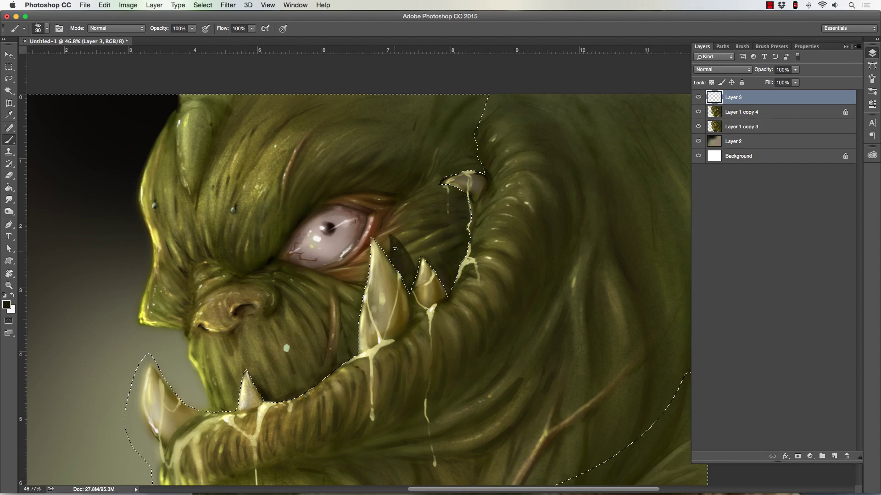
pyautogui.moveTo(404, 255); pyautogui.dragTo(412, 277)
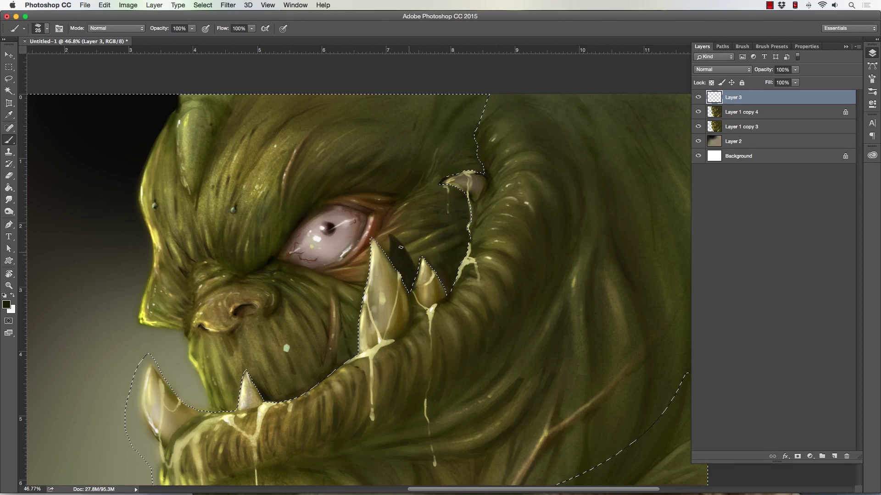
pyautogui.moveTo(400, 247); pyautogui.dragTo(411, 261)
# Paint matching dark cast shadows on the skin behind the second tusk, the ear-side tooth and the front lower teeth
pyautogui.press(']')
pyautogui.moveTo(437, 257); pyautogui.dragTo(438, 278)
pyautogui.moveTo(475, 159)
pyautogui.mouseDown()
pyautogui.moveTo(457, 165)
pyautogui.moveTo(481, 167)
pyautogui.mouseUp()
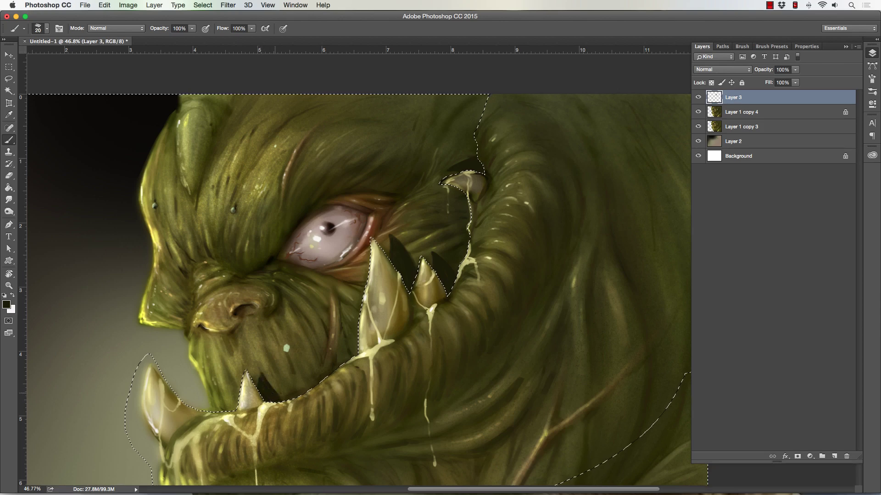
pyautogui.press('[')
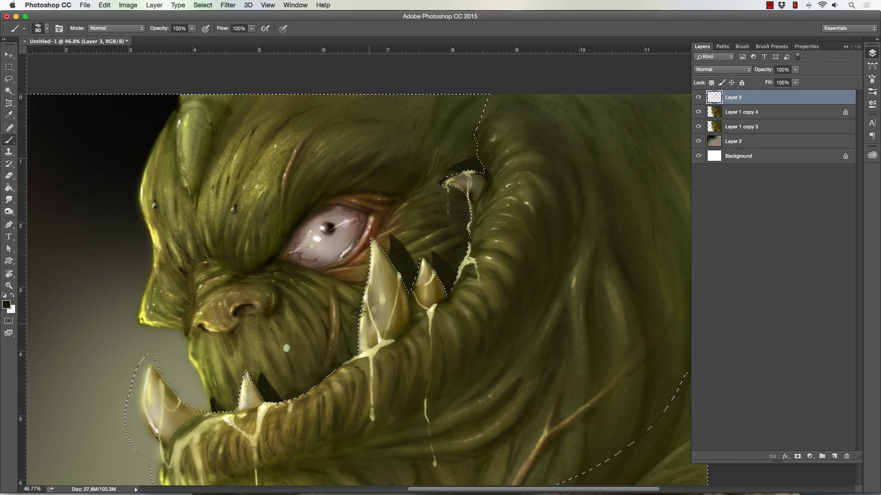
# Extend the dark cast shadow behind the second tusk with the chalk brush at 70 px
pyautogui.press('[')
pyautogui.press('[')
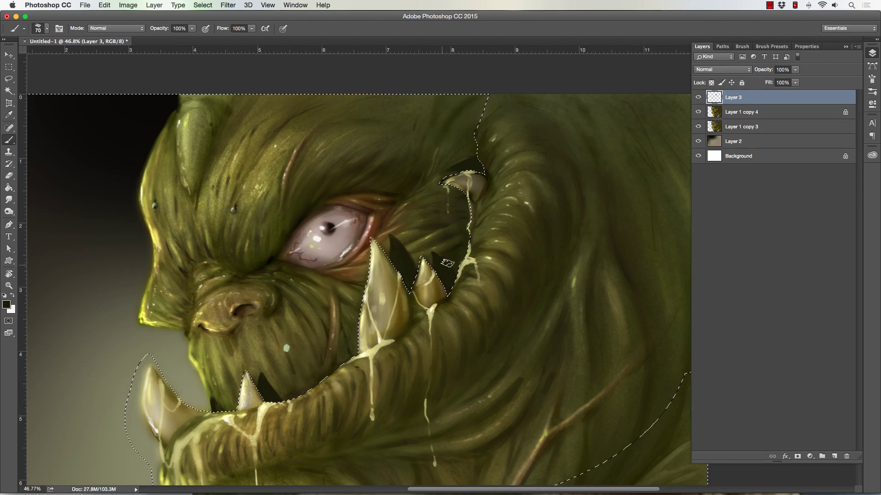
pyautogui.moveTo(448, 263); pyautogui.dragTo(436, 255)
pyautogui.press(']')
pyautogui.press(']')
pyautogui.press(']')
pyautogui.press(']')
# Clear the selection and lower the opacity of the cast-shadow layer, Layer 3, to 53%
pyautogui.press('super+d')
pyautogui.press('z')
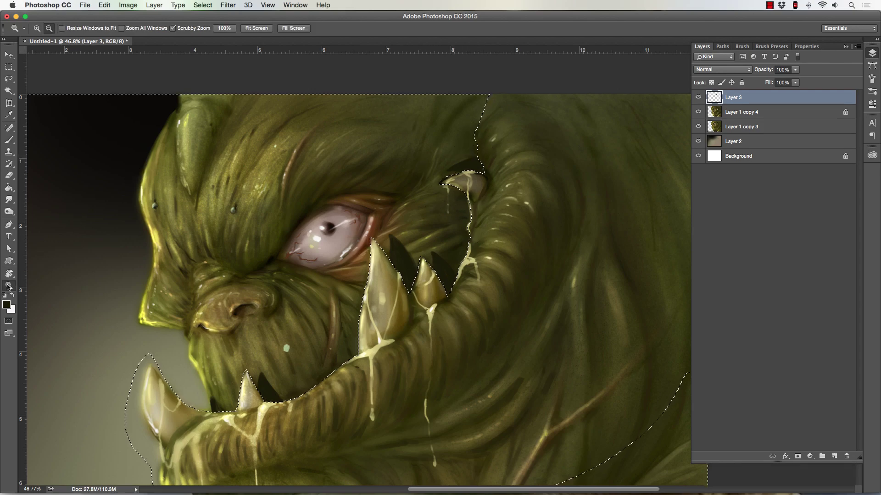
pyautogui.keyDown('alt'); pyautogui.click(238, 278); pyautogui.keyUp('alt')
pyautogui.press('super+shift+d')
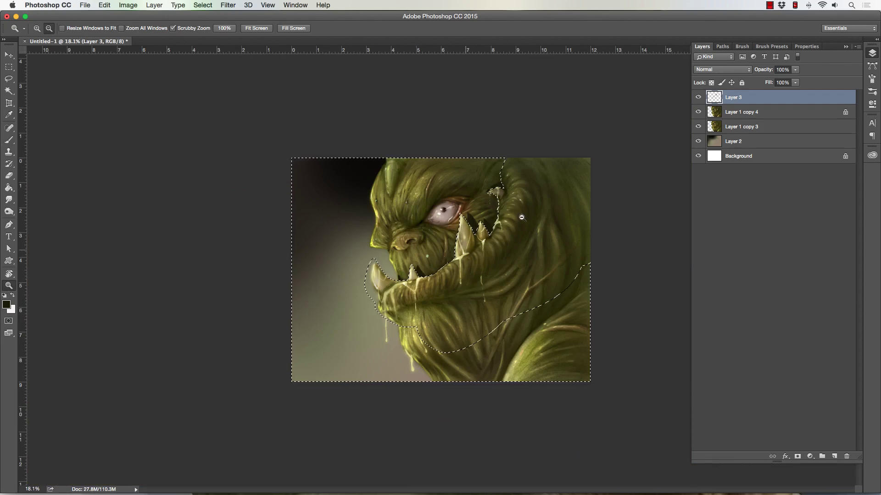
pyautogui.press('super+d')
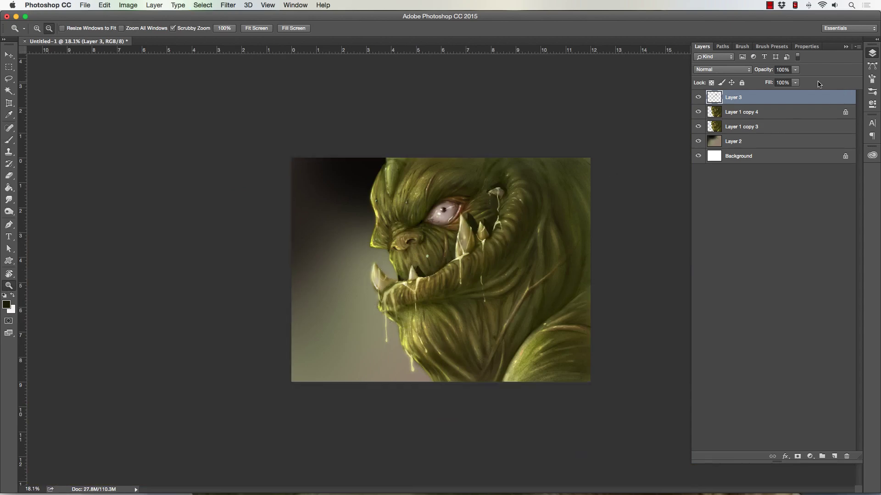
pyautogui.click(797, 69)
pyautogui.moveTo(782, 80); pyautogui.dragTo(775, 82)
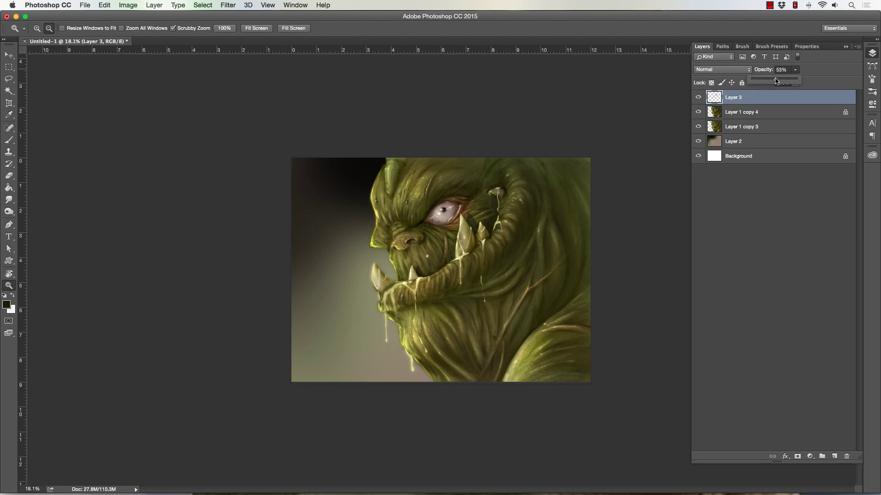
# Outline the whole shoulder with the Lasso tool, following its edge against the neck out to the canvas border
pyautogui.click(492, 191)
pyautogui.moveTo(490, 191)
pyautogui.mouseDown()
pyautogui.moveTo(523, 189)
pyautogui.moveTo(516, 204)
pyautogui.moveTo(524, 203)
pyautogui.mouseUp()
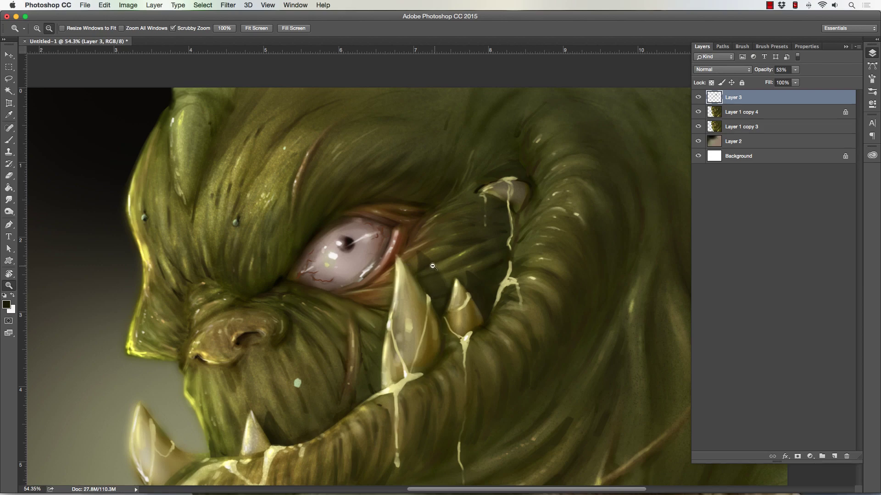
pyautogui.moveTo(432, 270); pyautogui.dragTo(409, 269)
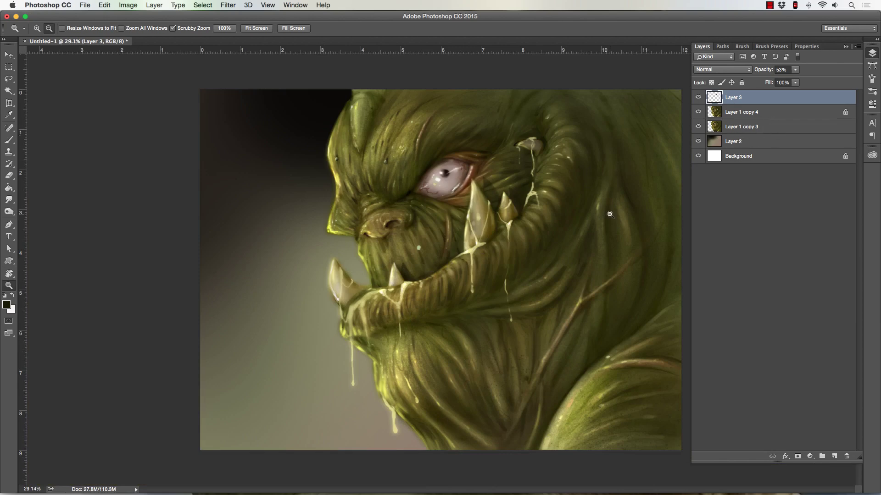
pyautogui.moveTo(528, 258); pyautogui.dragTo(512, 257)
pyautogui.moveTo(653, 340)
pyautogui.mouseDown()
pyautogui.moveTo(670, 334)
pyautogui.moveTo(641, 335)
pyautogui.mouseUp()
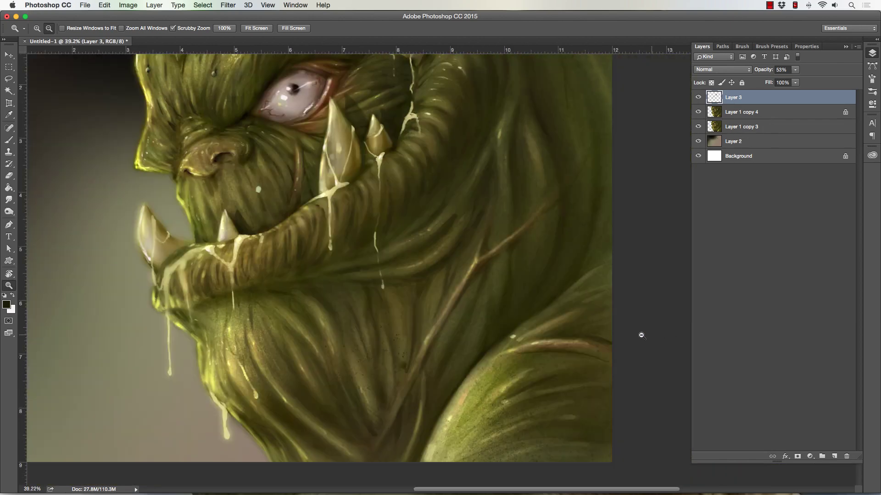
pyautogui.press('l')
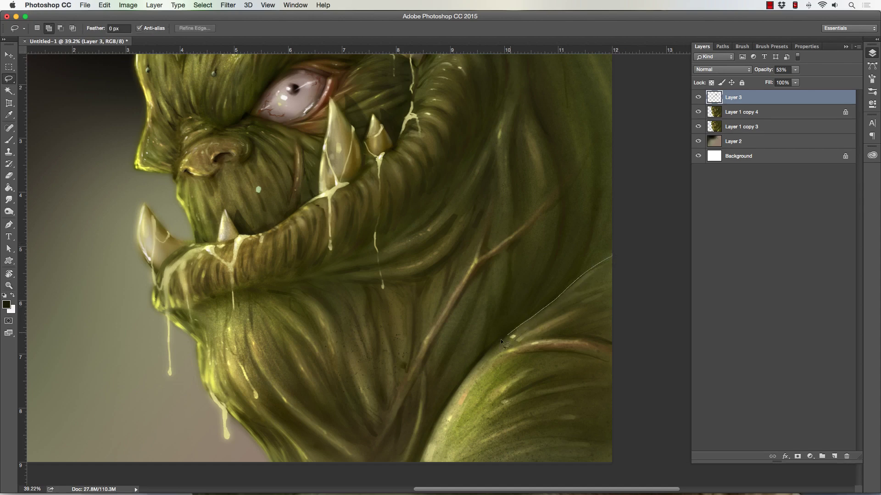
pyautogui.moveTo(433, 422)
pyautogui.mouseDown()
pyautogui.moveTo(420, 482)
pyautogui.moveTo(594, 483)
pyautogui.moveTo(647, 275)
pyautogui.mouseUp()
# Save the shoulder selection as a new channel named Shoulder
pyautogui.click(202, 5)
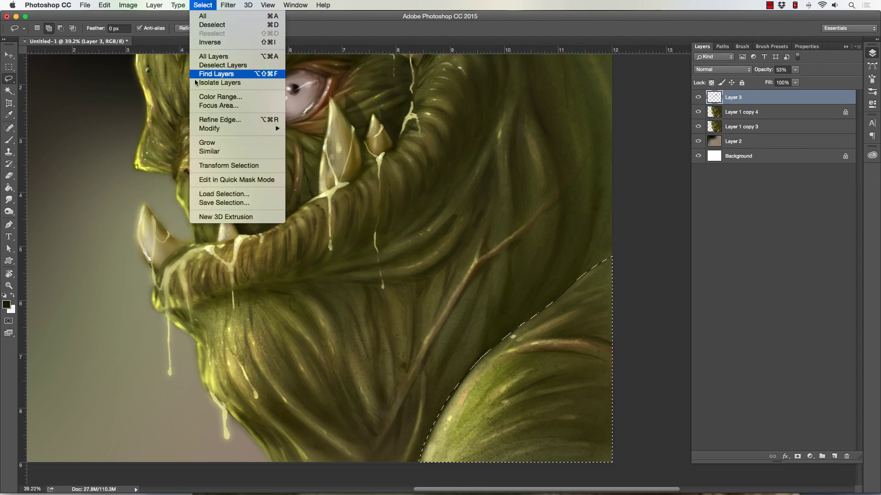
pyautogui.click(200, 204)
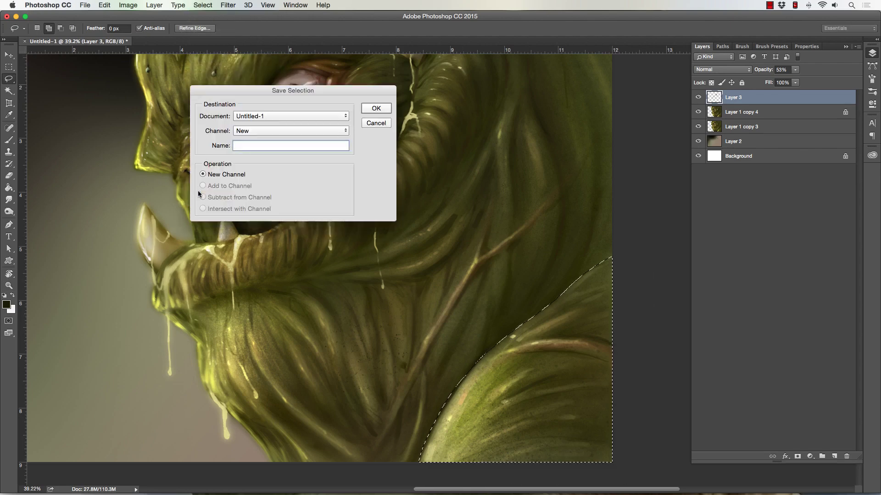
pyautogui.write('Shoulder')
pyautogui.press('Return')
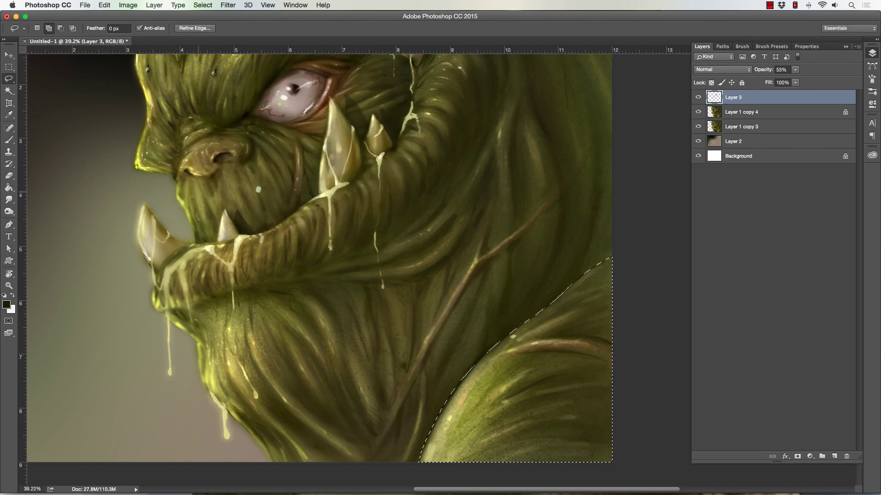
# Invert the selection and brush a dark shadow onto the neck along the shoulder's edge at 175 to 200 px
pyautogui.press('b')
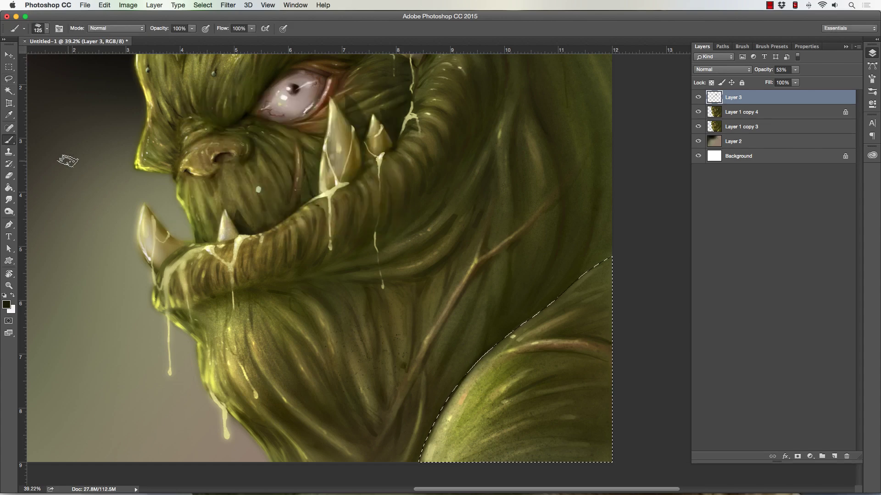
pyautogui.hotkey('ctrl', 'shift', 'i')
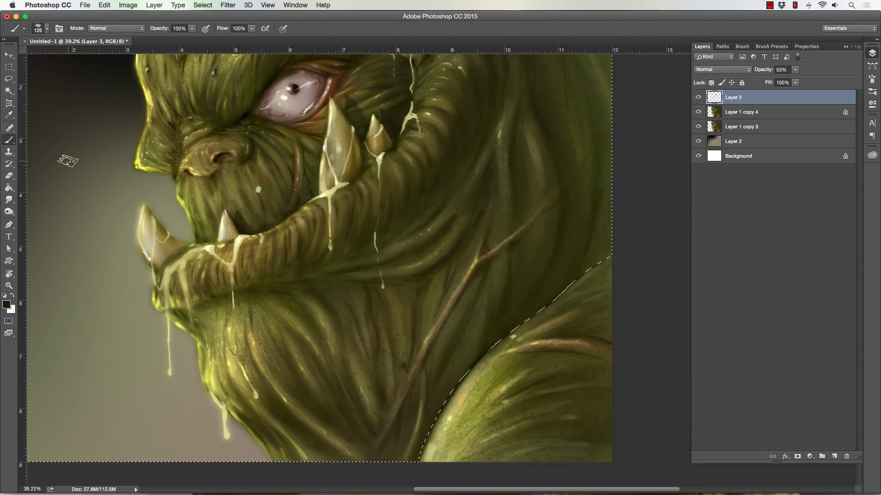
pyautogui.press(']')
pyautogui.press(']')
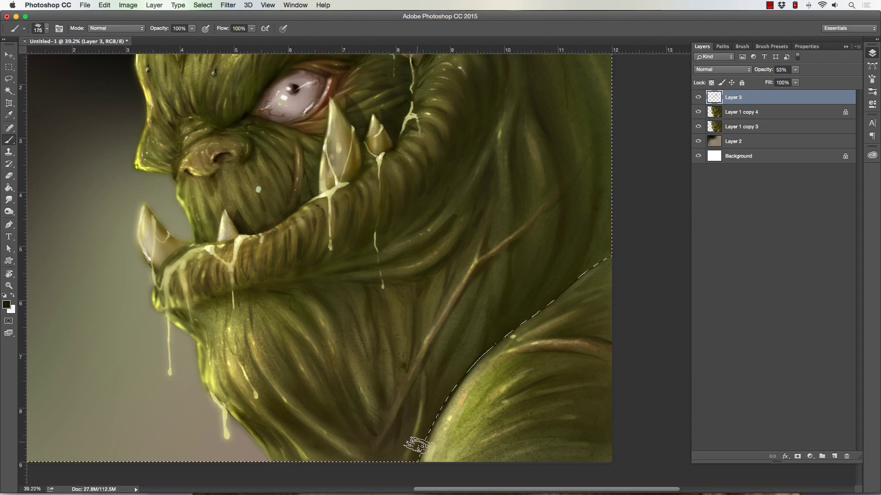
pyautogui.press(']')
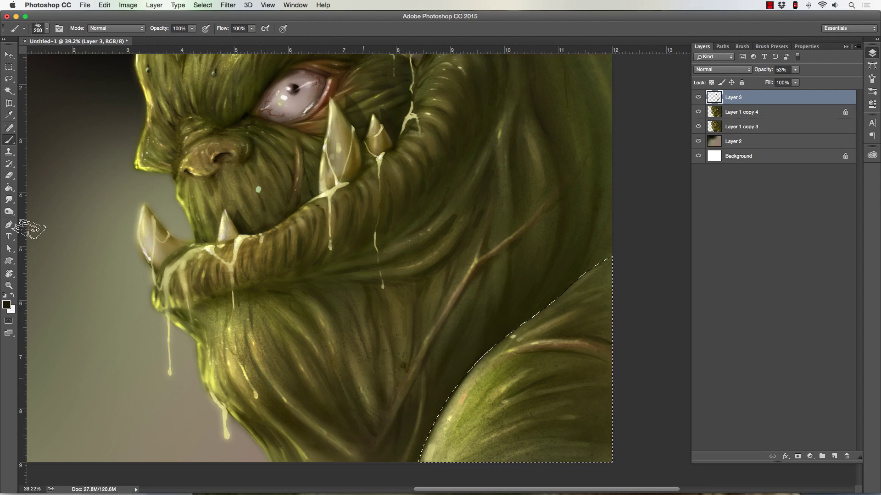
# Sample the yellow rim colour from the face edge and brush highlights on the selected shoulder at 20 to 35 px
pyautogui.keyDown('alt'); pyautogui.click(180, 195); pyautogui.keyUp('alt')
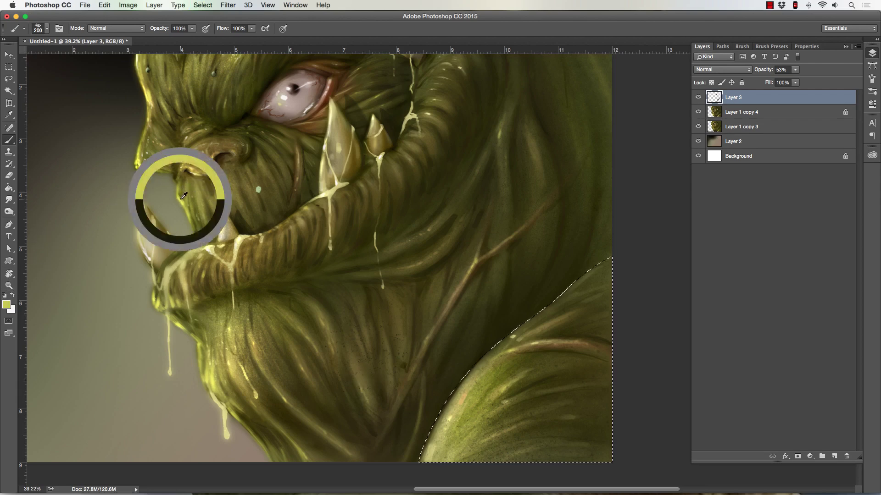
pyautogui.press('[')
pyautogui.press('[')
pyautogui.press('[')
pyautogui.press('[')
pyautogui.press('[')
pyautogui.press('[')
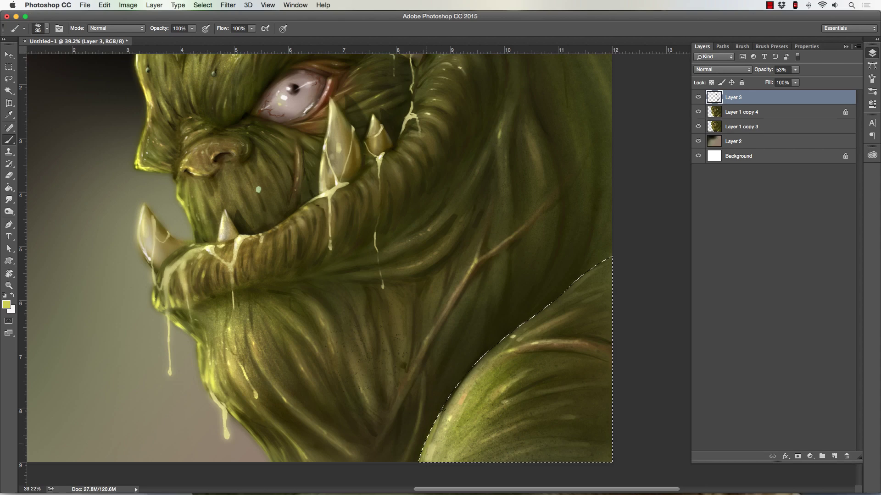
pyautogui.press('[')
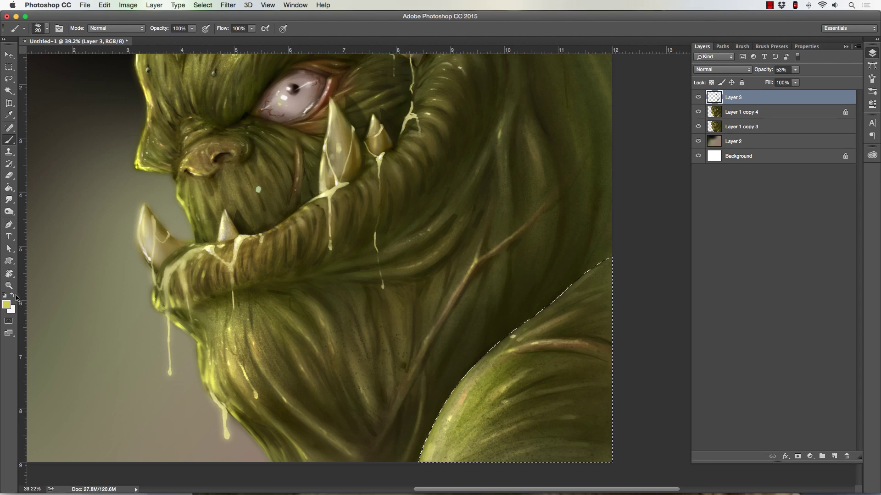
# Swap the foreground colour to white, reduce the brush to 15 px and deselect the shoulder
pyautogui.press('x')
pyautogui.press('[')
pyautogui.press('super+d')
# Compare the whole painting with and without the shadows on Layer 3
pyautogui.click(9, 285)
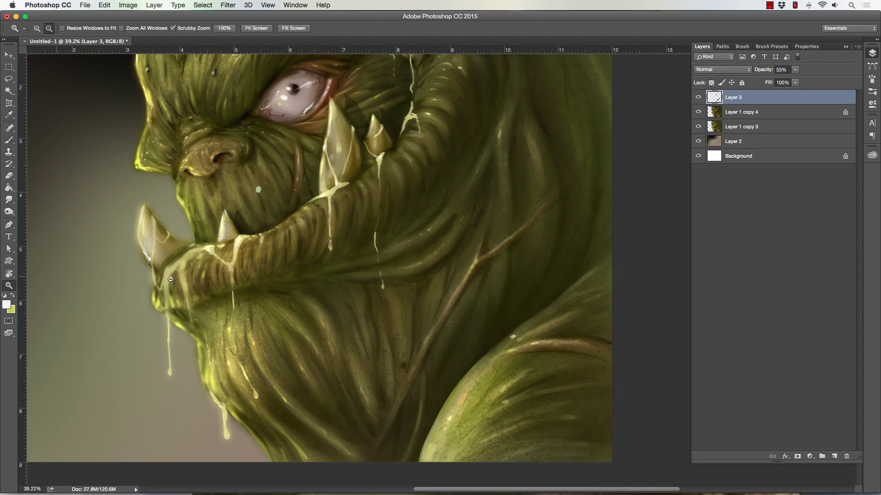
pyautogui.moveTo(338, 301)
pyautogui.mouseDown()
pyautogui.moveTo(303, 301)
pyautogui.moveTo(302, 252)
pyautogui.mouseUp()
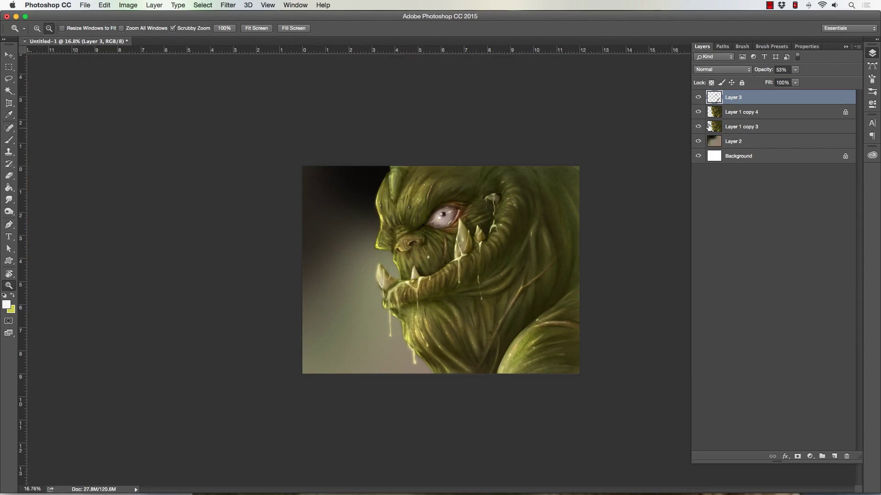
pyautogui.click(698, 98)
pyautogui.click(699, 98)
pyautogui.click(698, 97)
pyautogui.click(698, 97)
pyautogui.click(698, 97)
pyautogui.click(698, 97)
# Make Layer 1 copy 4 active and sample the large tusk's colour with a brush smaller than 15 px
pyautogui.moveTo(487, 207); pyautogui.dragTo(513, 201)
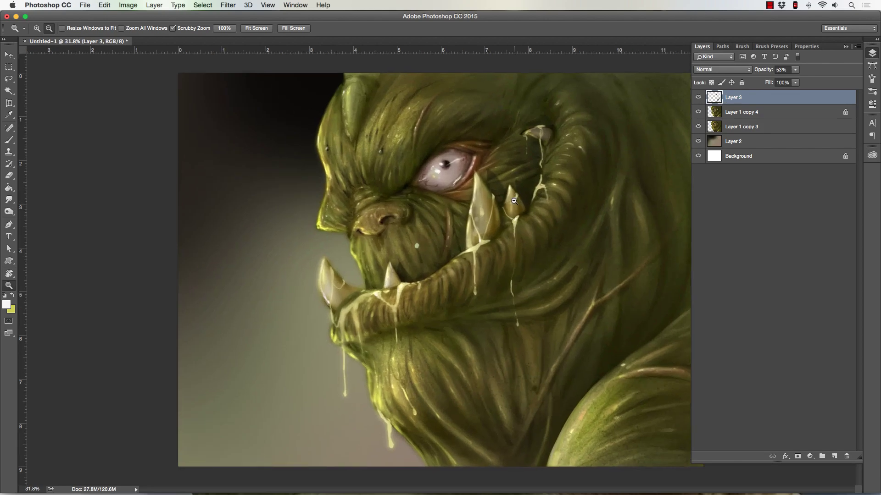
pyautogui.moveTo(419, 206); pyautogui.dragTo(450, 198)
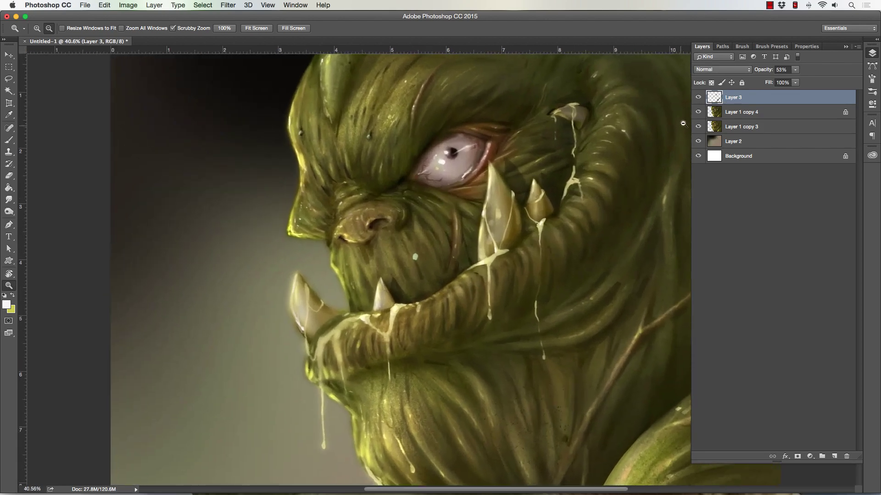
pyautogui.click(733, 112)
pyautogui.press('b')
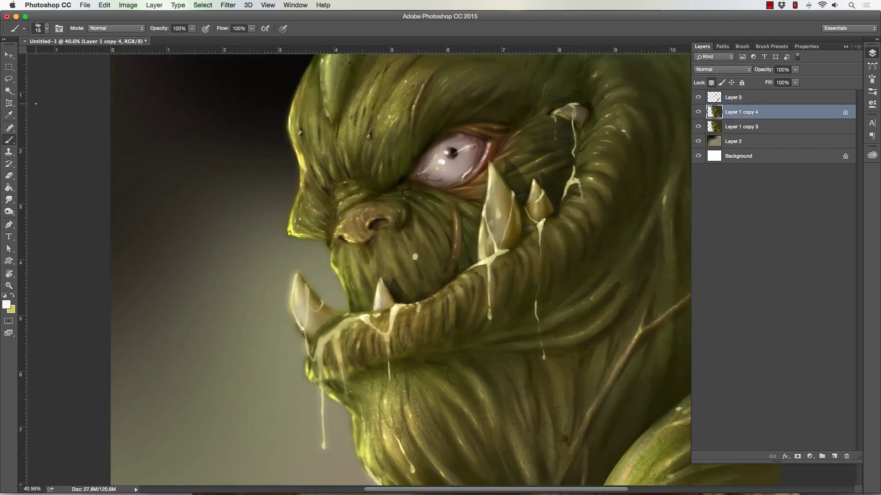
pyautogui.keyDown('alt'); pyautogui.click(487, 197); pyautogui.keyUp('alt')
pyautogui.press('[')
pyautogui.press('[')
# Repaint the pale spot on the cheek in a warmer yellowish tone using colours sampled from the tooth and surrounding skin
pyautogui.keyDown('alt'); pyautogui.click(380, 294); pyautogui.keyUp('alt')
pyautogui.click(415, 256)
pyautogui.keyDown('alt'); pyautogui.click(397, 284); pyautogui.keyUp('alt')
pyautogui.keyDown('alt'); pyautogui.click(340, 243); pyautogui.keyUp('alt')
pyautogui.keyDown('alt'); pyautogui.click(415, 256); pyautogui.keyUp('alt')
pyautogui.click(8, 285)
pyautogui.moveTo(250, 255); pyautogui.dragTo(468, 225)
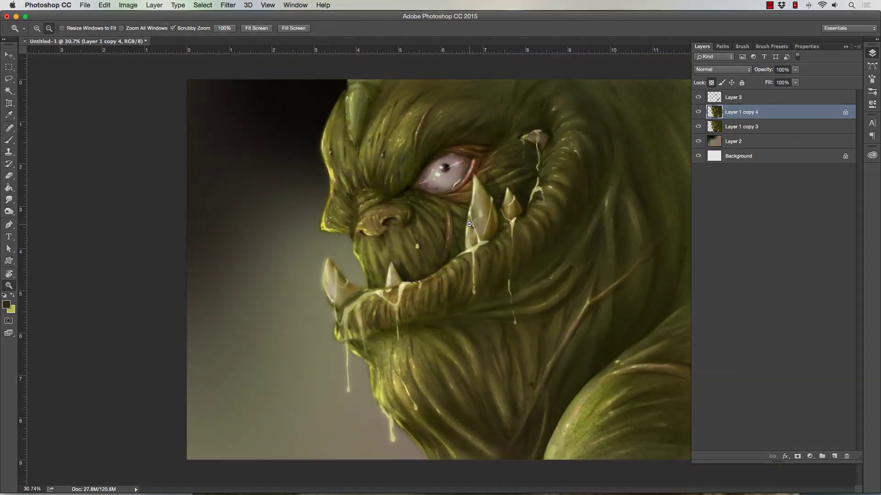